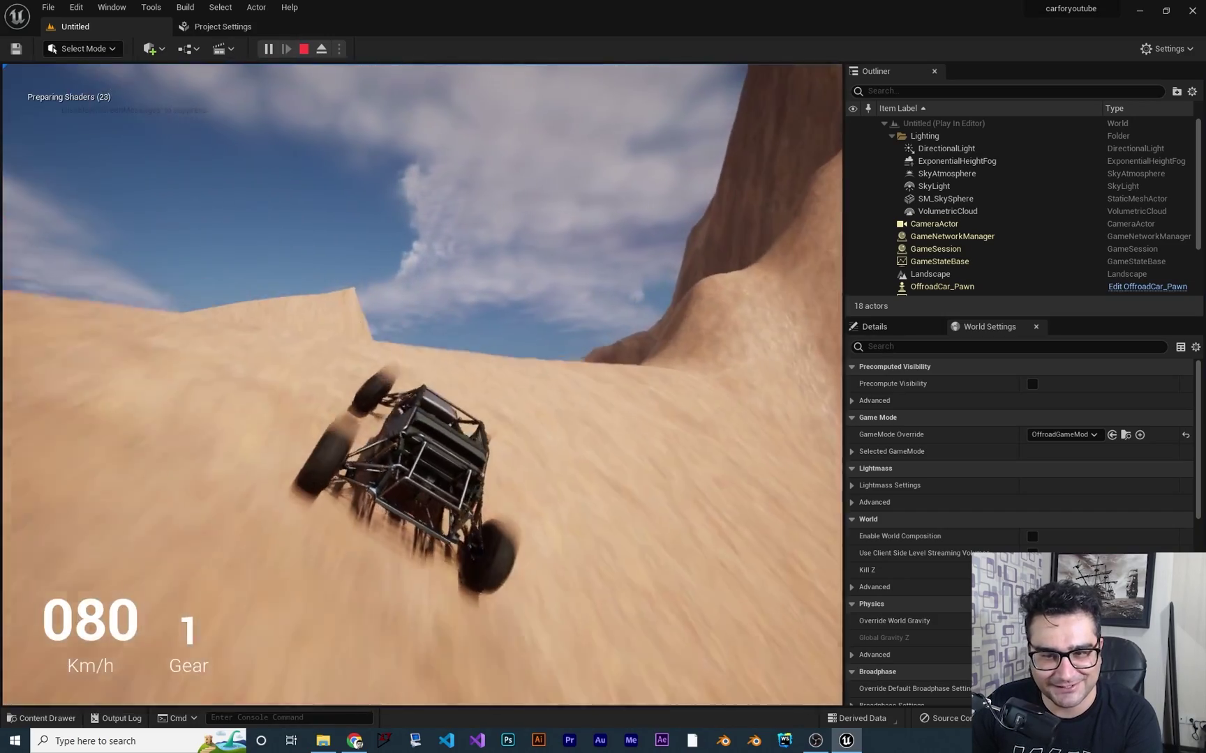
Test-drive the off-road car over the sculpted desert terrain in the running level.
{"action": "key", "text": "w"}
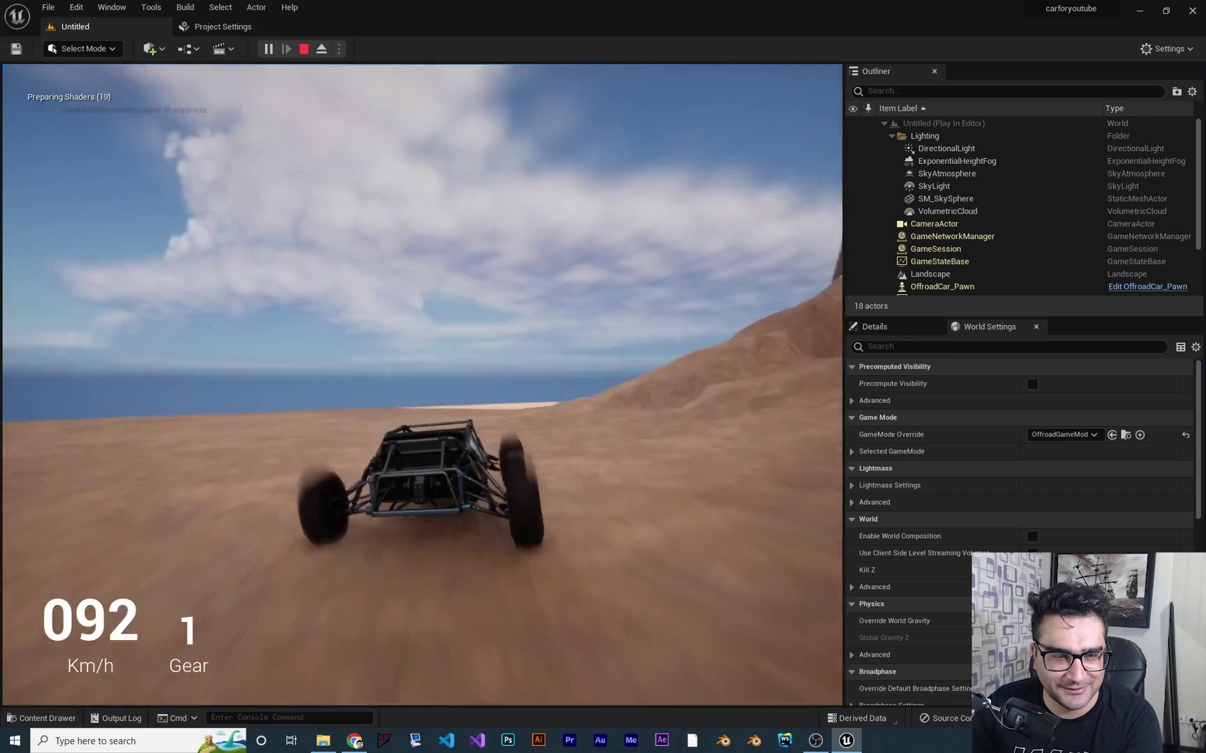
{"action": "key", "text": "s"}
{"action": "key", "text": "w"}
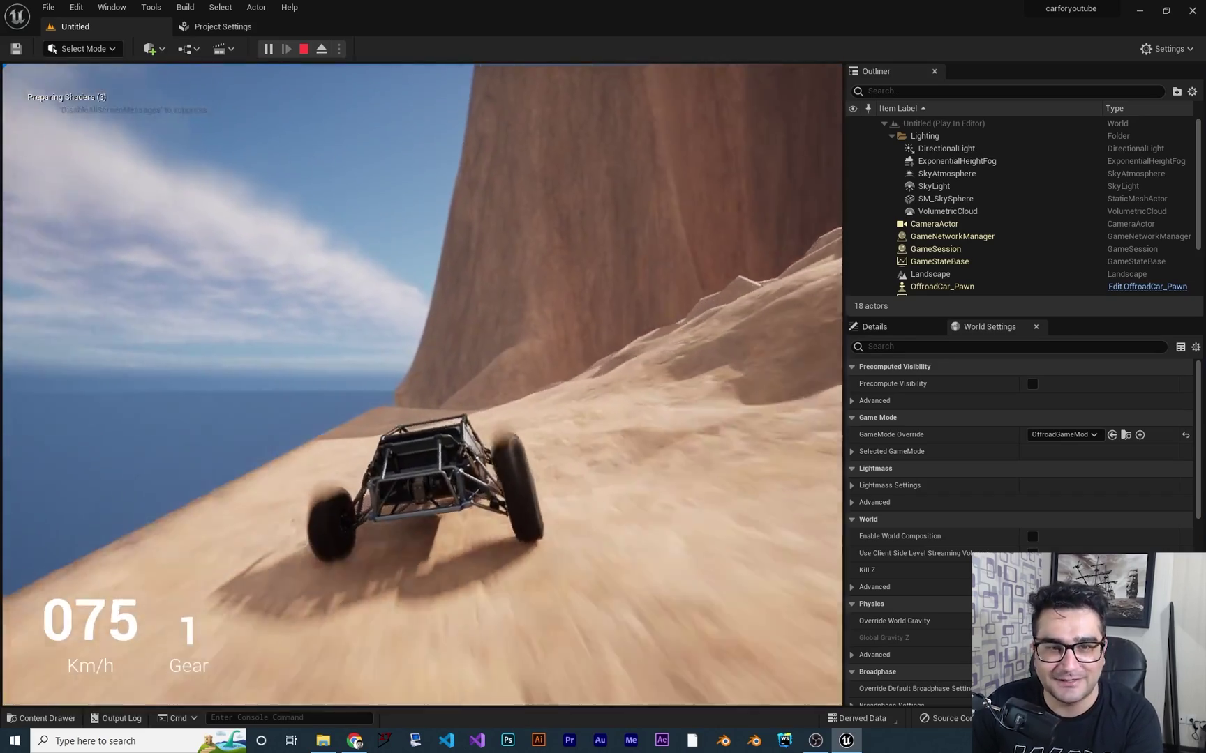
{"action": "key", "text": "d"}
{"action": "key", "text": "w"}
{"action": "key", "text": "d"}
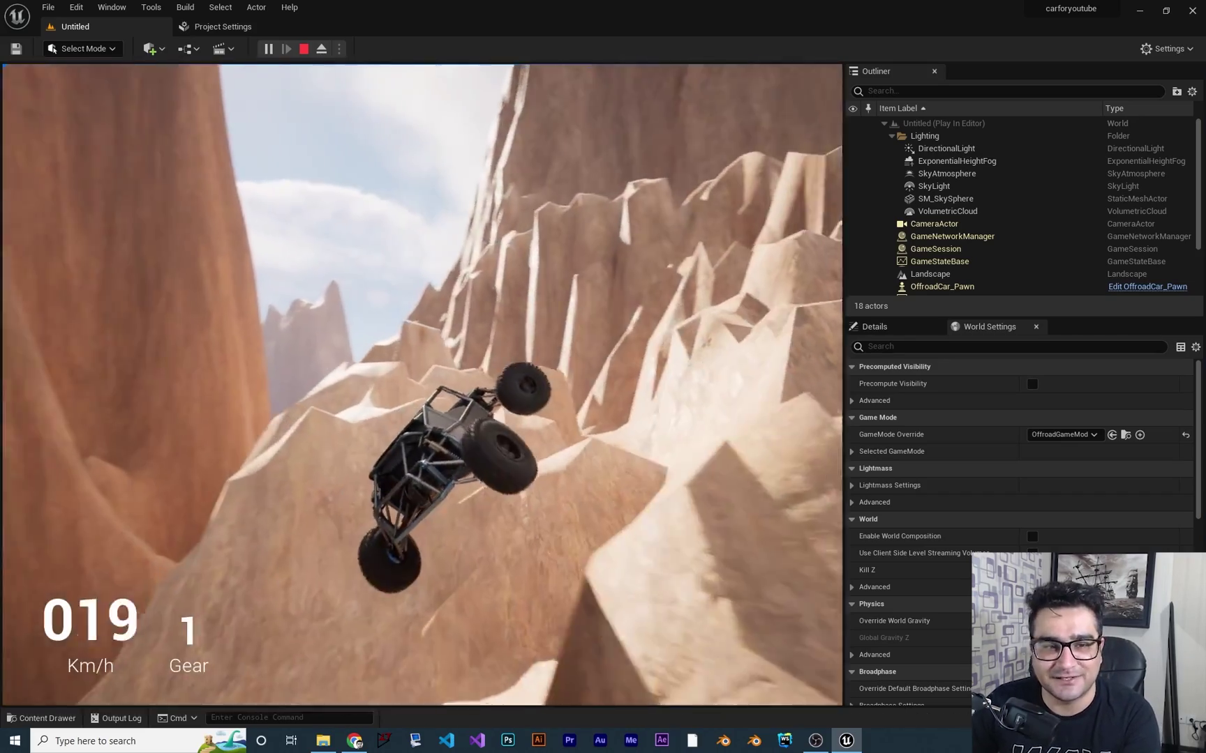
{"action": "key", "text": "w"}
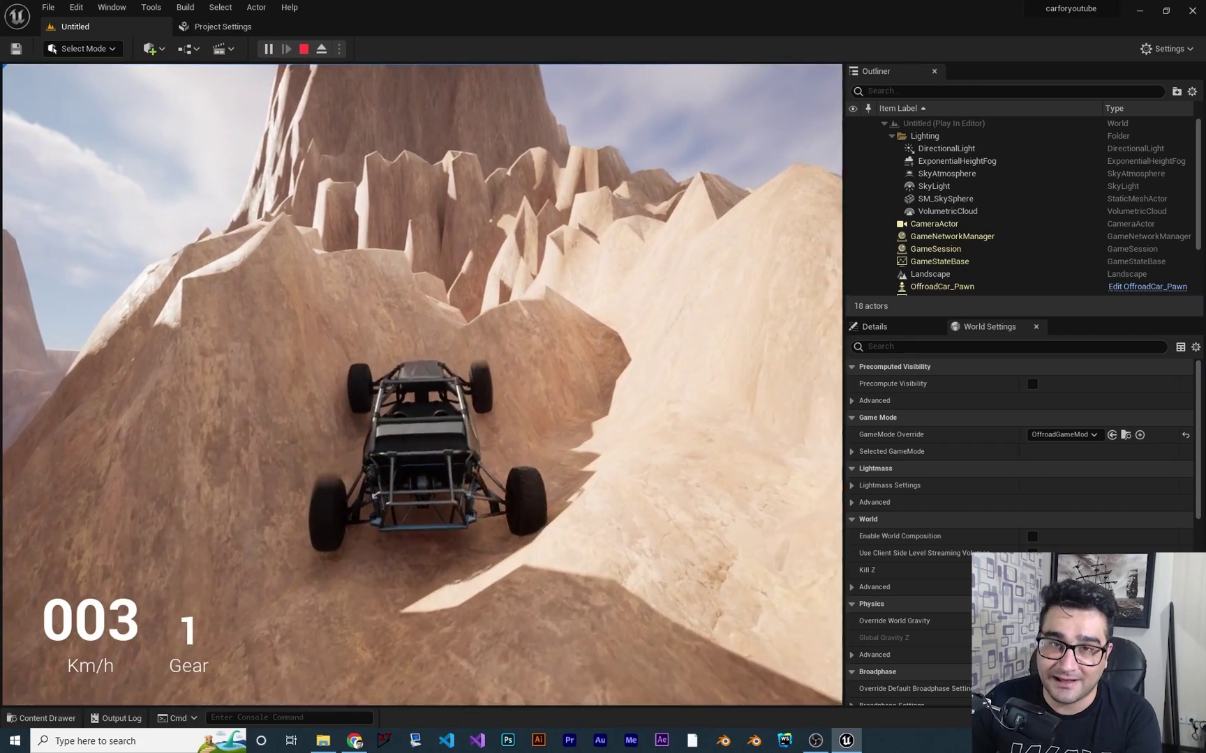
{"action": "key", "text": "s"}
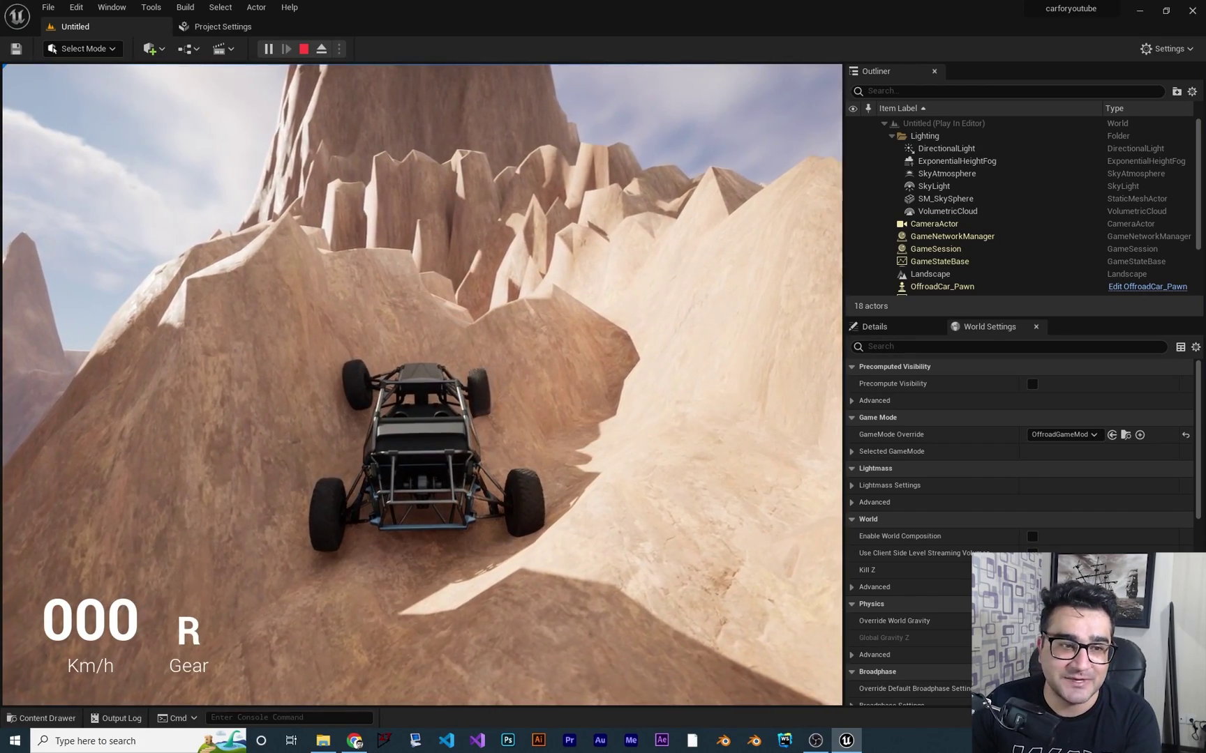
{"action": "key", "text": "w"}
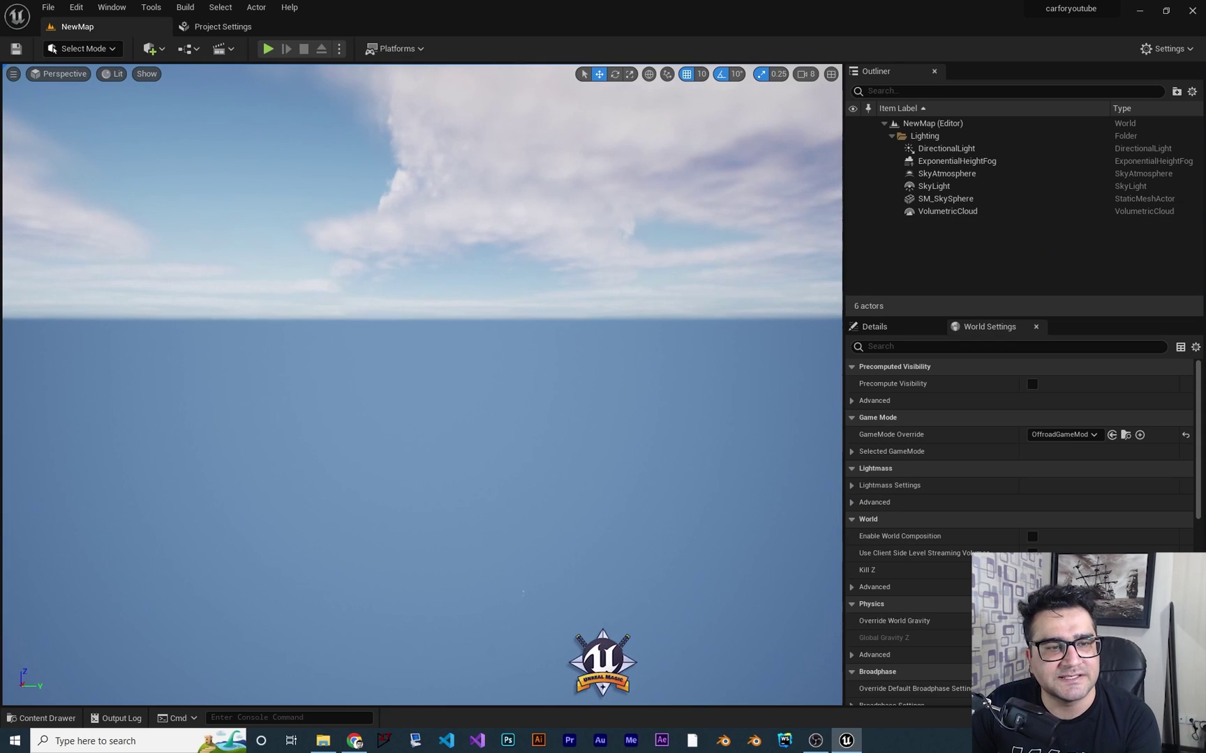
Switch the editor to Landscape mode in the empty NewMap level and frame the new landscape grid.
{"action": "mouse_move", "coordinate": [630, 309]}
{"action": "right_mouse_down"}
{"action": "mouse_move", "coordinate": [629, 376]}
{"action": "mouse_move", "coordinate": [629, 327]}
{"action": "right_mouse_up"}
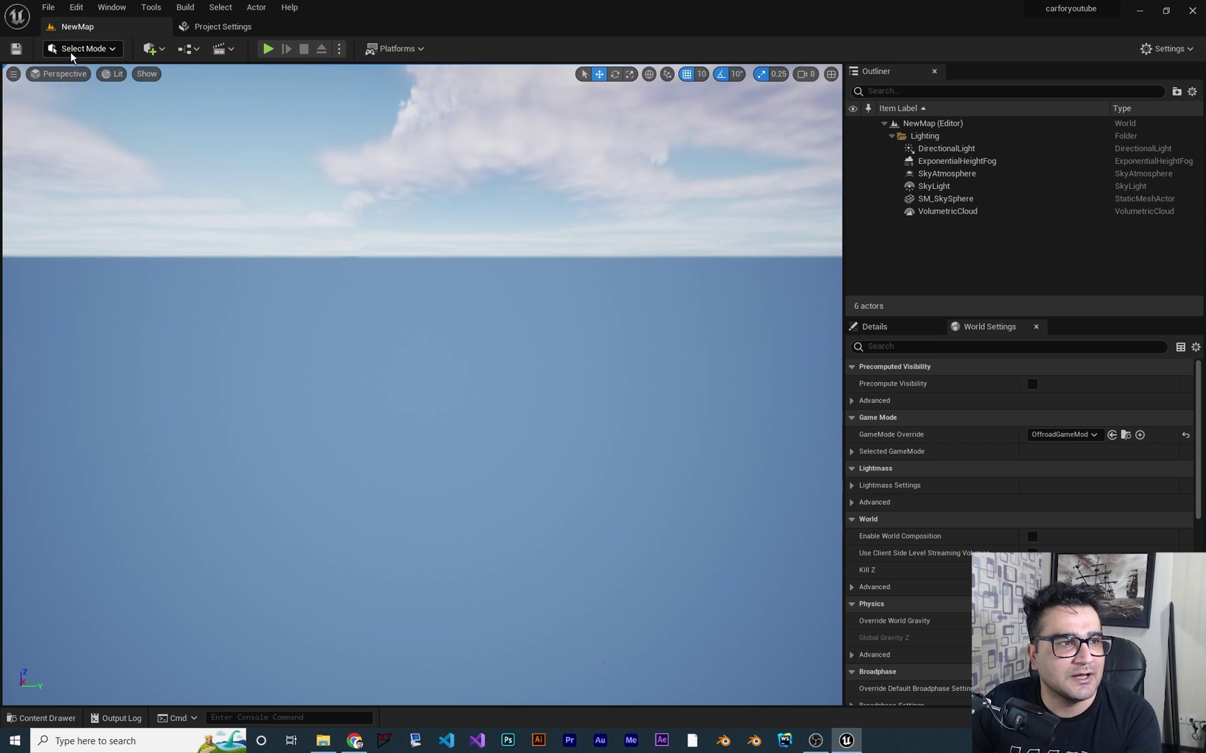
{"action": "left_click", "coordinate": [93, 56]}
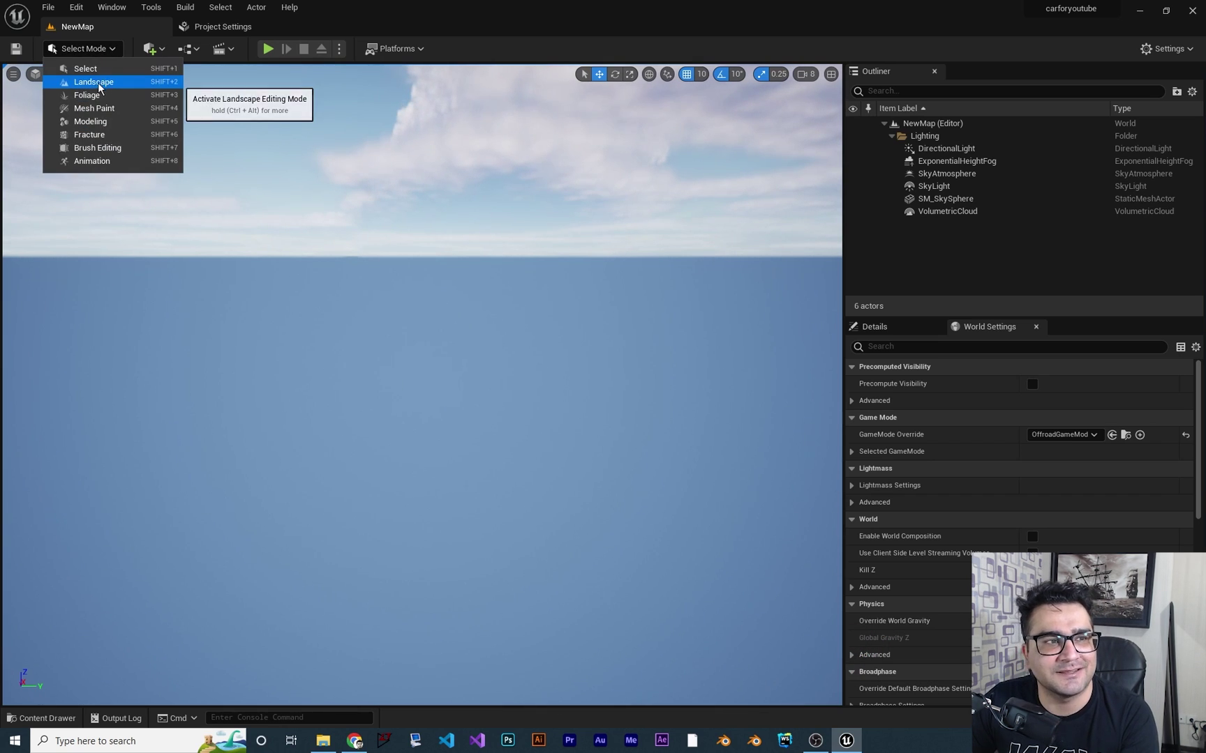
{"action": "left_click", "coordinate": [158, 88]}
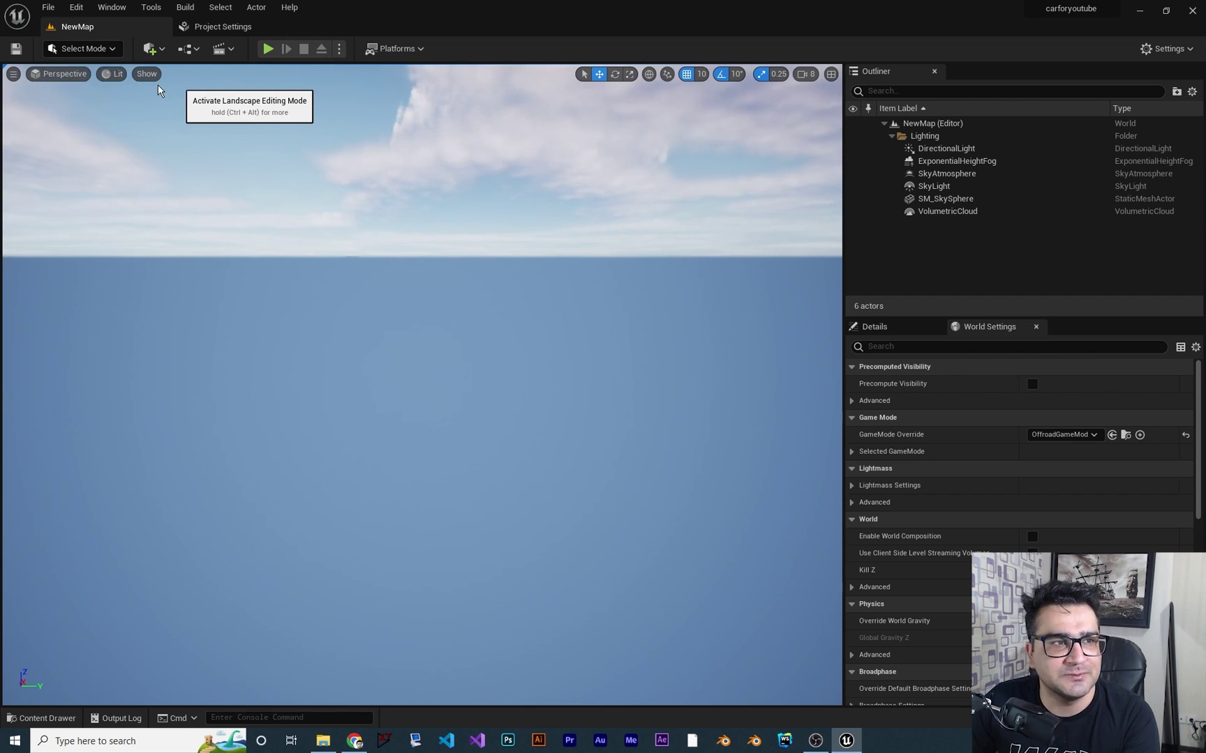
{"action": "right_click_drag", "start_coordinate": [632, 457], "coordinate": [548, 537]}
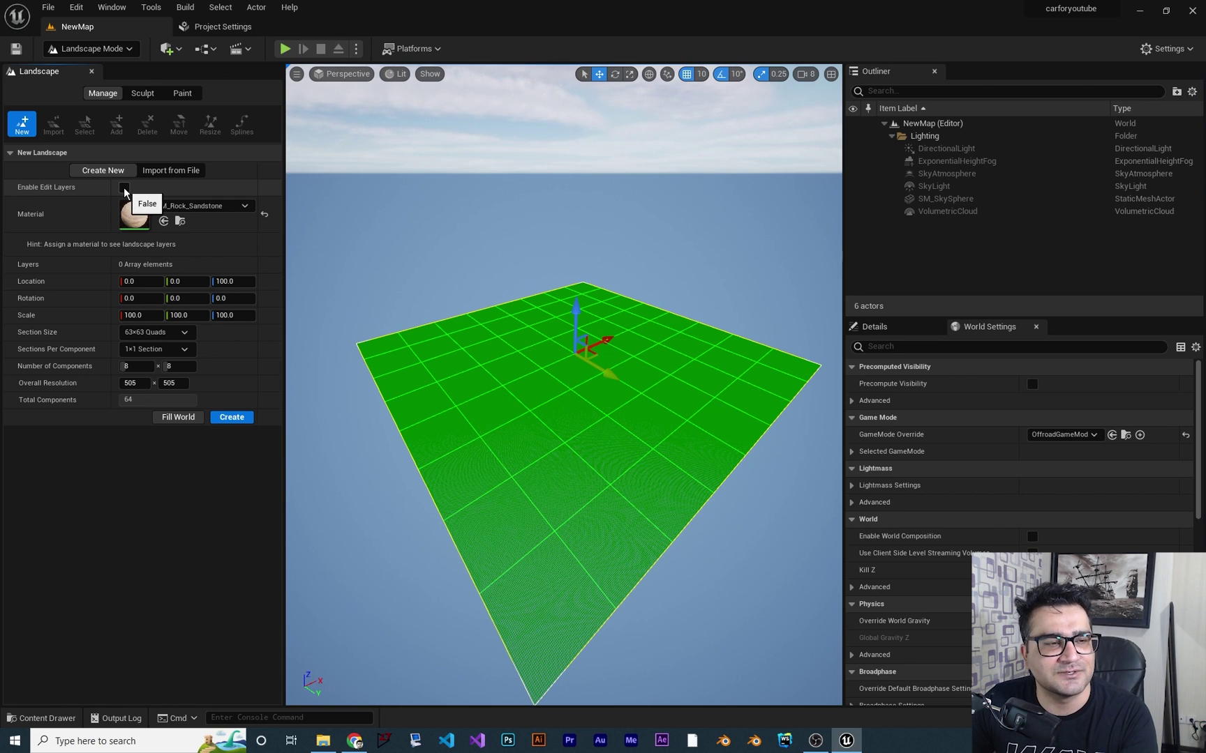
Enable edit layers for the new landscape and keep M_Rock_Sandstone as its material.
{"action": "left_click", "coordinate": [124, 188]}
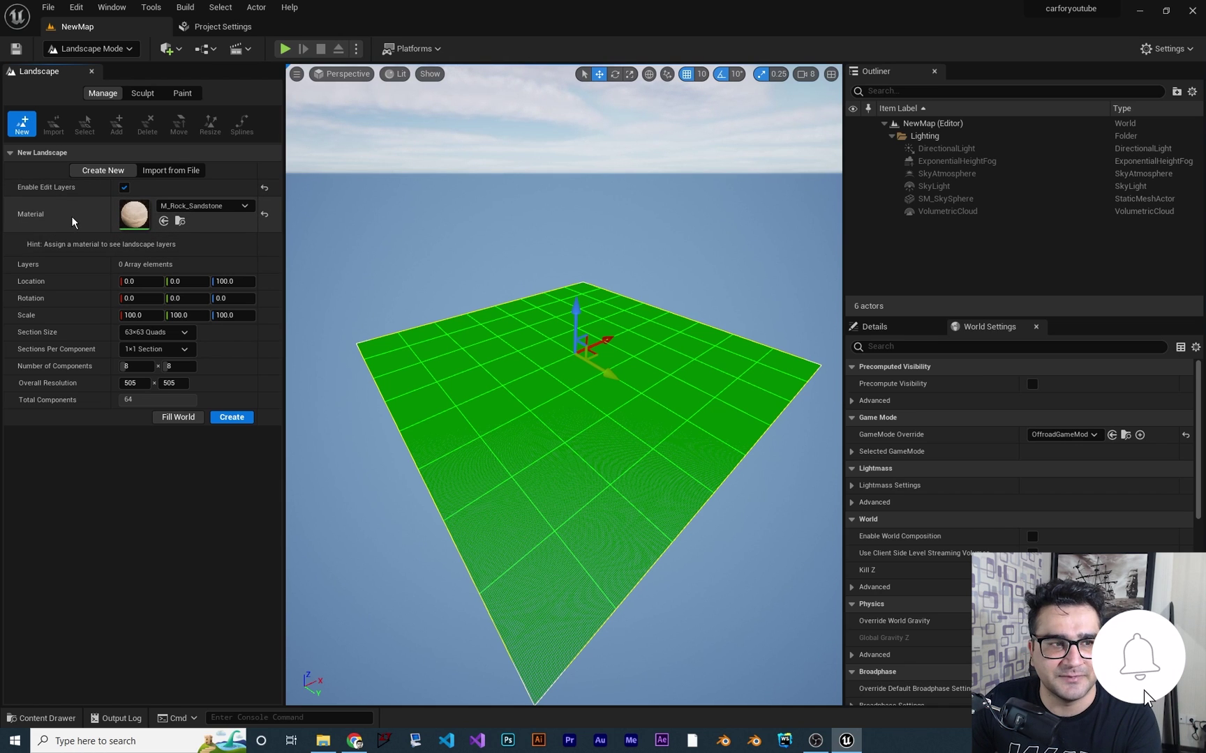
{"action": "left_click", "coordinate": [198, 209]}
{"action": "left_click", "coordinate": [197, 209]}
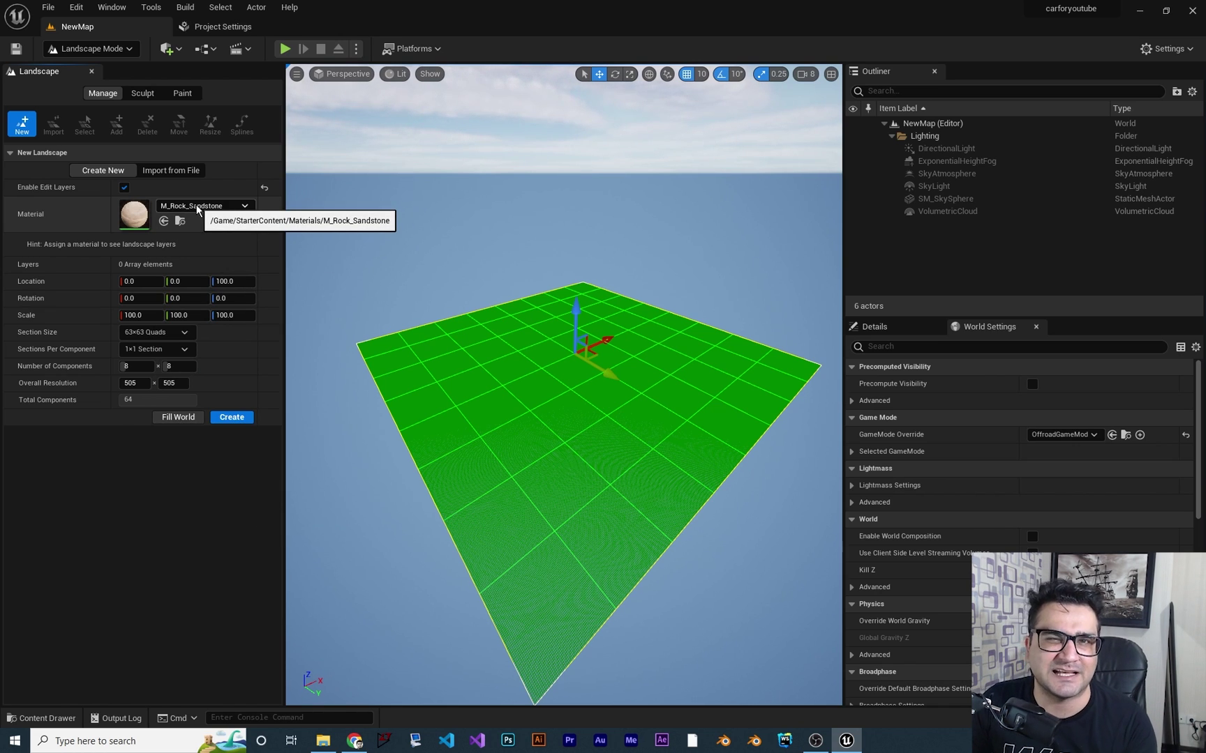
{"action": "left_click", "coordinate": [198, 208]}
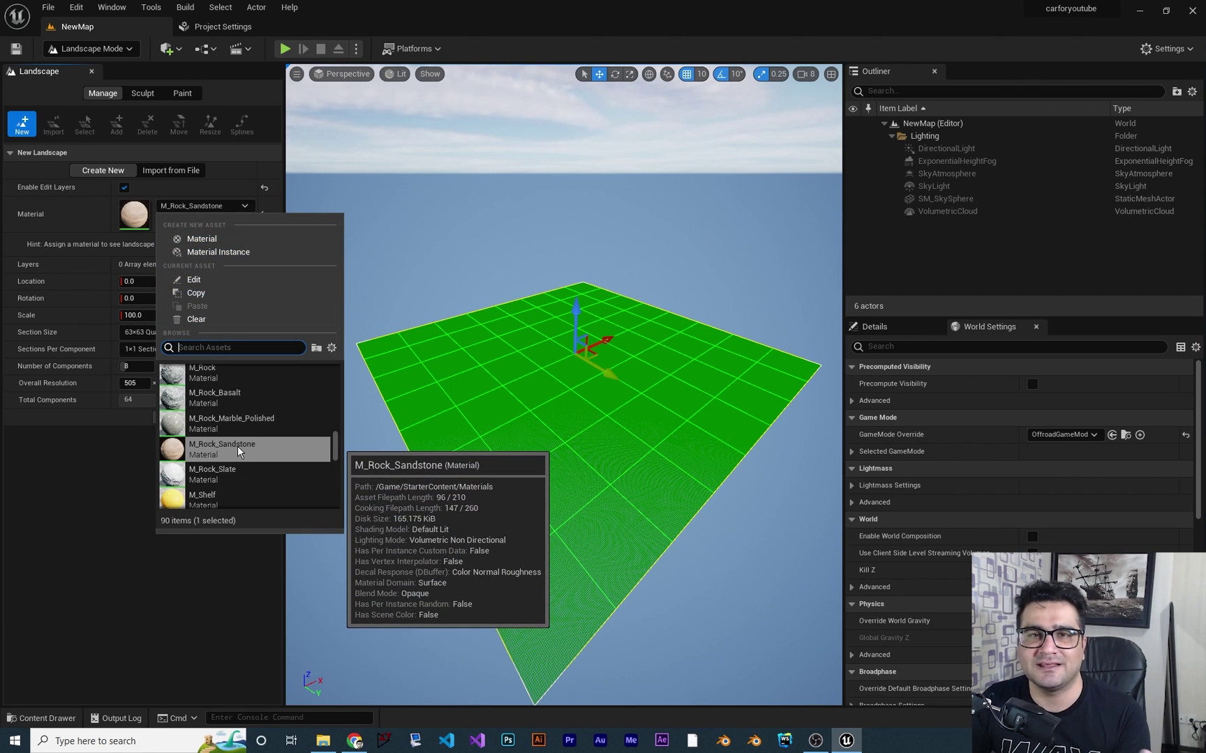
{"action": "left_click", "coordinate": [86, 218]}
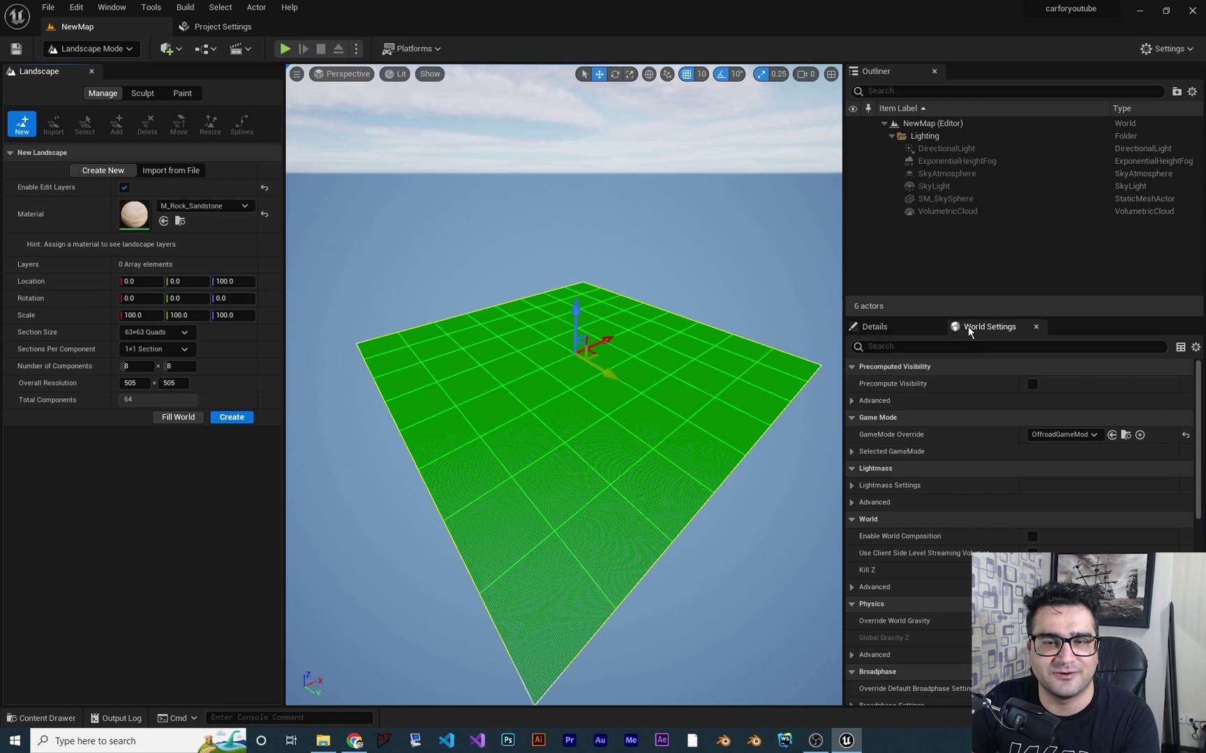
{"action": "left_click", "coordinate": [866, 330]}
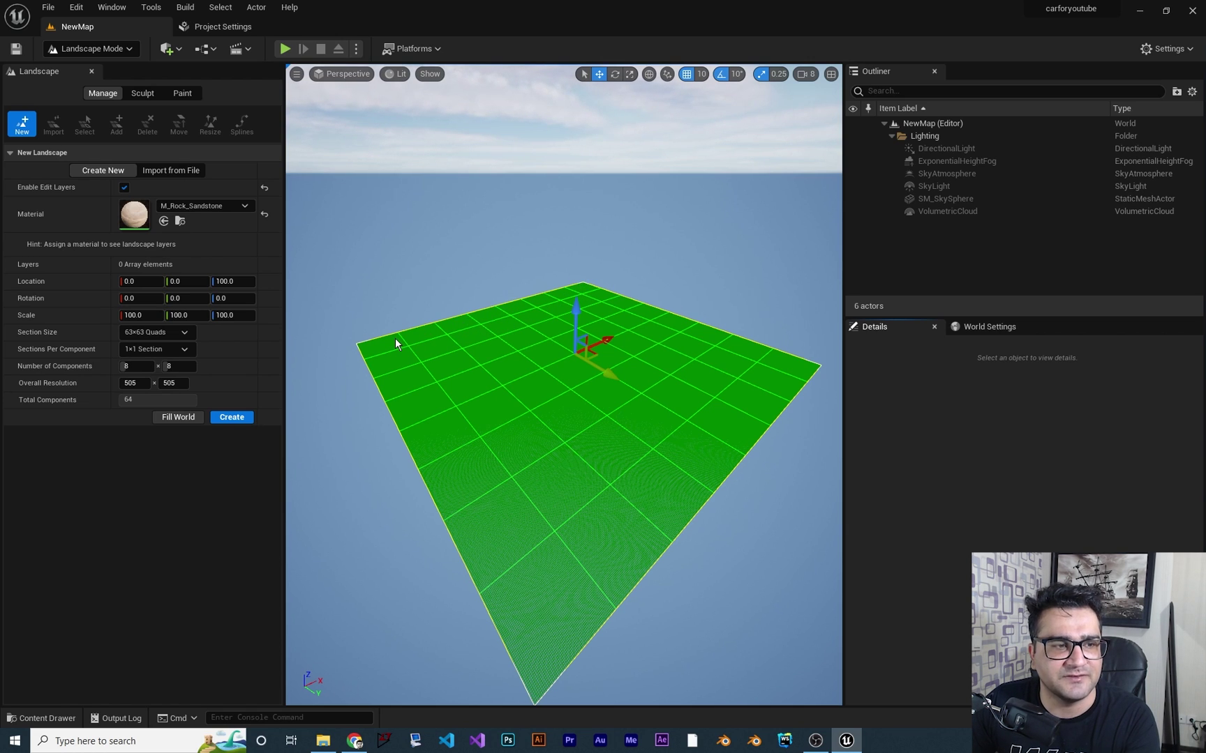
Try 2×2 sections per component for the new landscape and check the larger preview grid.
{"action": "left_click", "coordinate": [143, 368]}
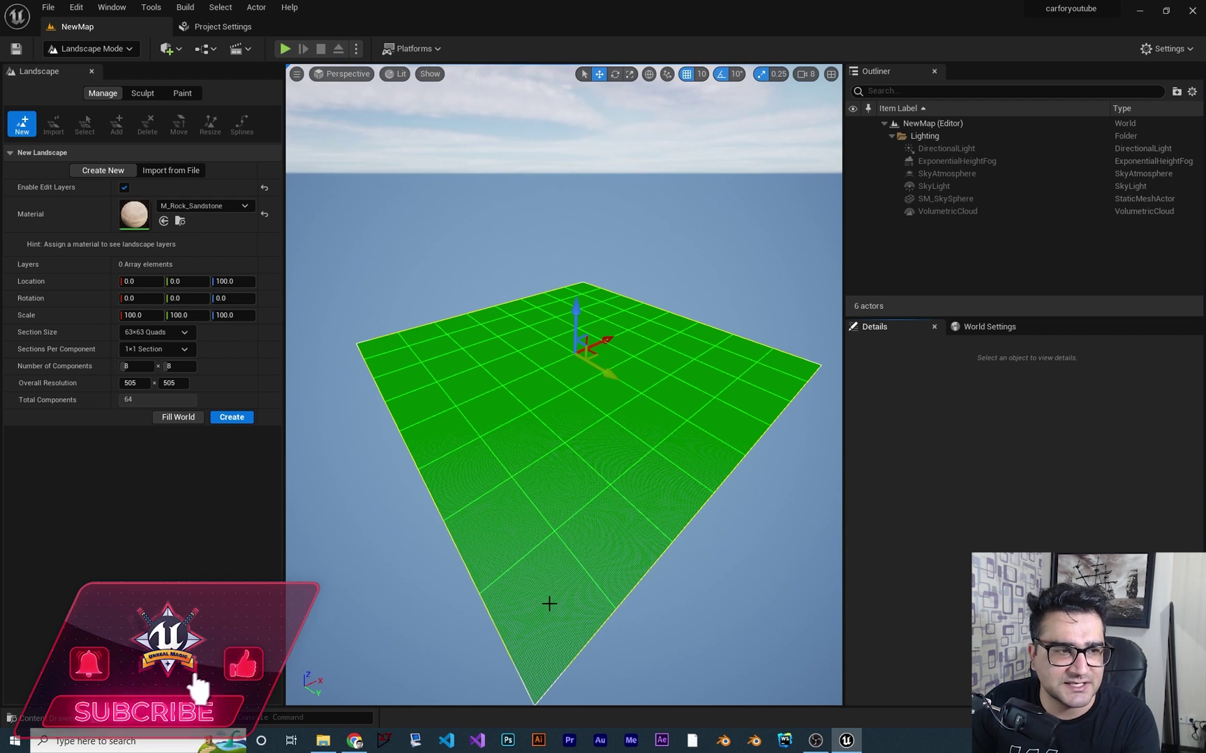
{"action": "left_click", "coordinate": [150, 349]}
{"action": "left_click", "coordinate": [145, 382]}
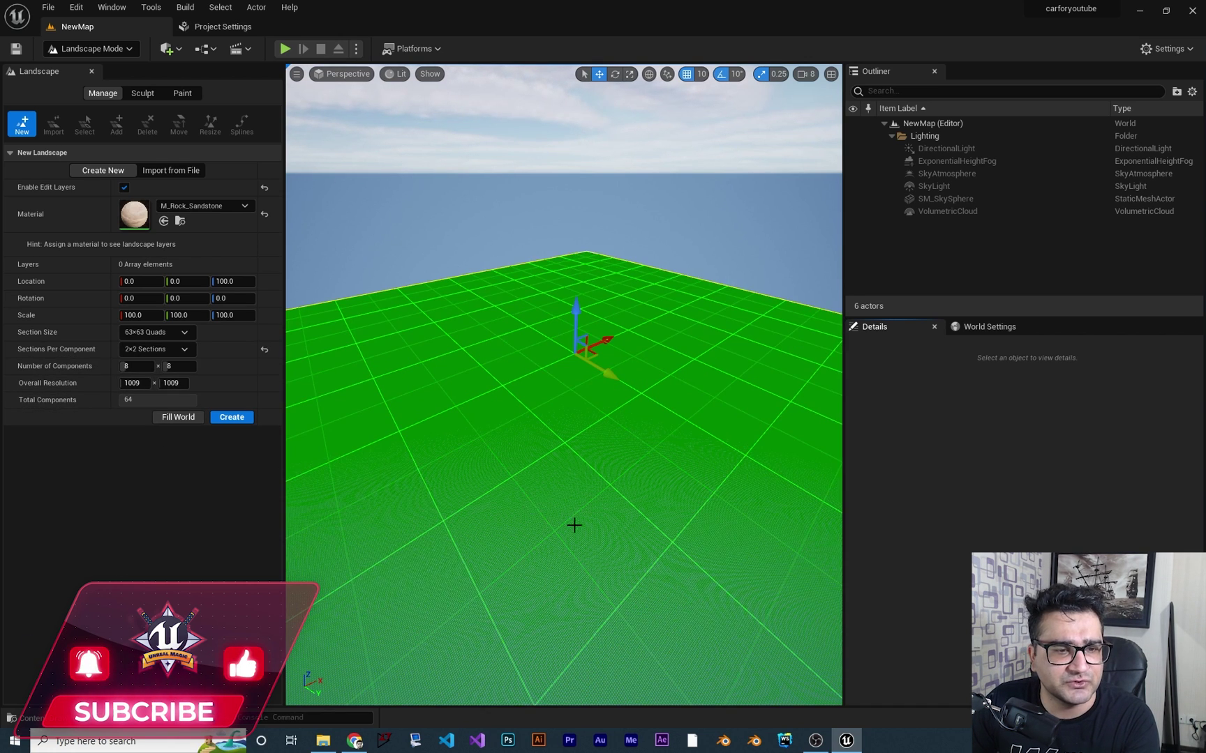
{"action": "right_click_drag", "start_coordinate": [574, 525], "coordinate": [610, 476]}
{"action": "key", "text": "s"}
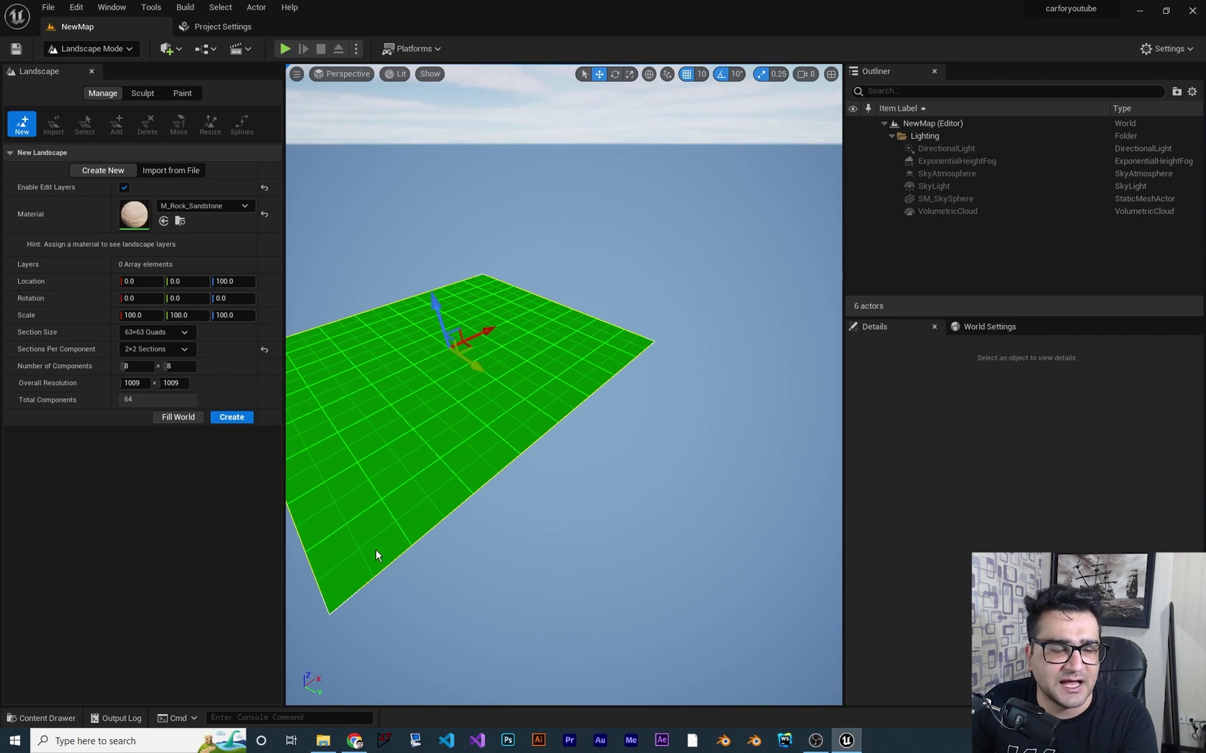
Return the new landscape's sections per component to 1×1 Section.
{"action": "left_click", "coordinate": [152, 351]}
{"action": "left_click", "coordinate": [152, 364]}
{"action": "right_click_drag", "start_coordinate": [391, 391], "coordinate": [297, 338]}
{"action": "key", "text": "w"}
{"action": "key", "text": "a"}
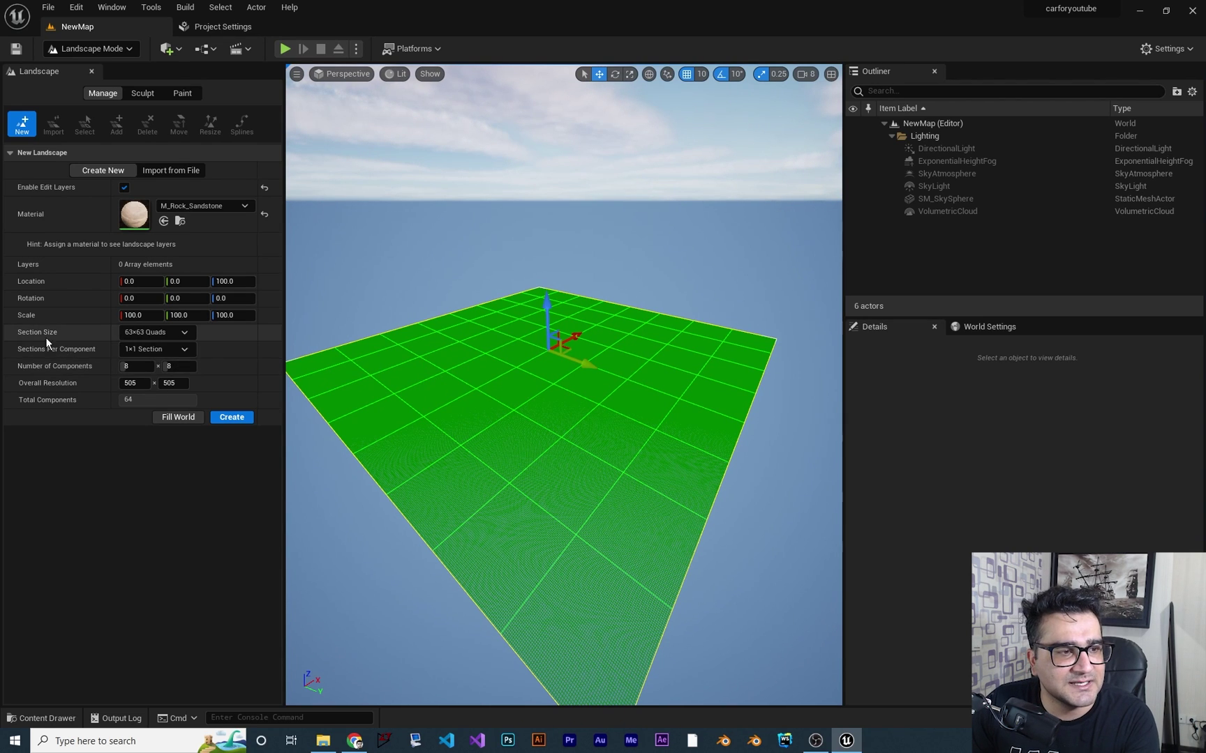
Inspect the preview grid's components and quads up close, and create the landscape from the current settings.
{"action": "right_click_drag", "start_coordinate": [680, 577], "coordinate": [802, 496]}
{"action": "key", "text": "w"}
{"action": "key", "text": "w"}
{"action": "right_click_drag", "start_coordinate": [548, 457], "coordinate": [626, 559]}
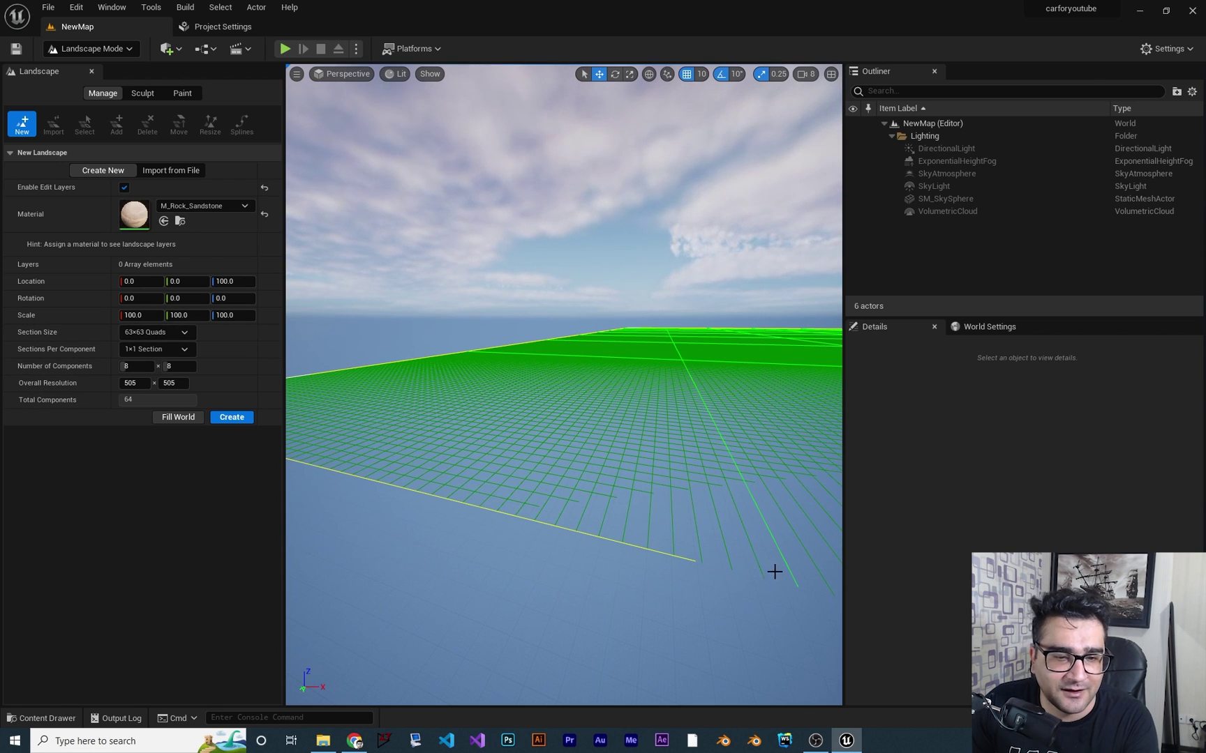
{"action": "key", "text": "s"}
{"action": "right_click_drag", "start_coordinate": [559, 537], "coordinate": [593, 586]}
{"action": "key", "text": "w"}
{"action": "key", "text": "s"}
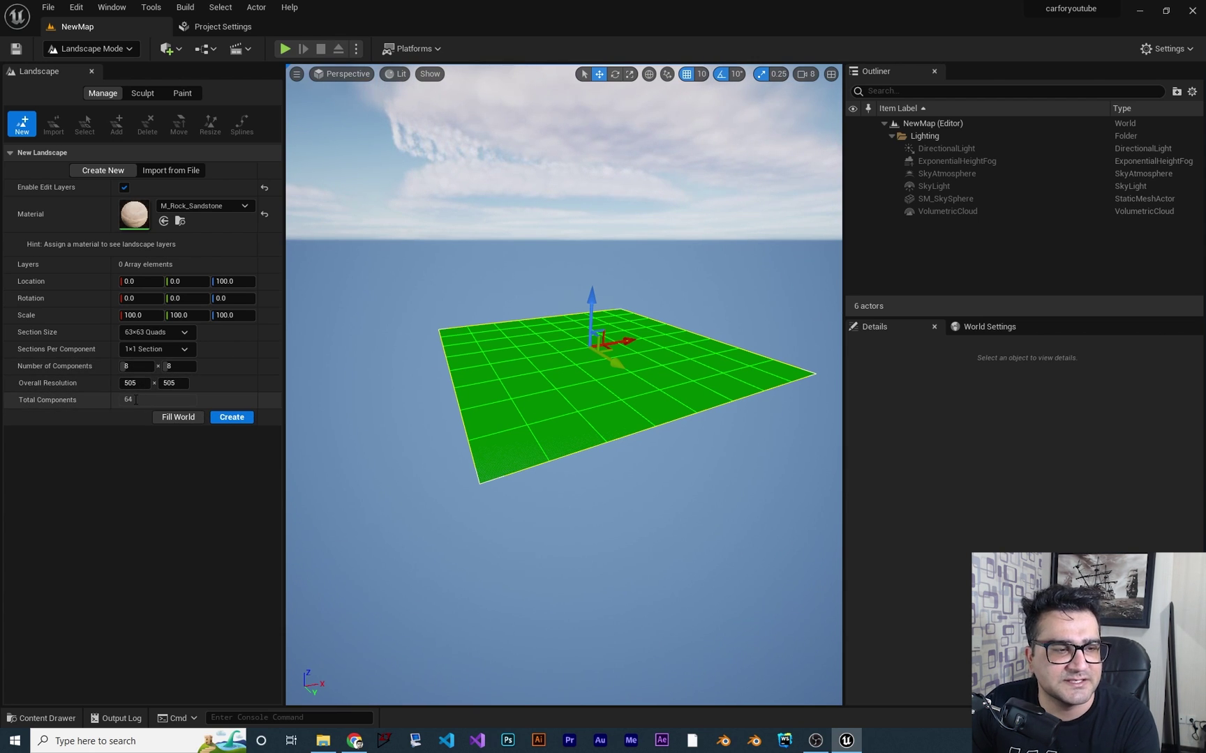
{"action": "left_click", "coordinate": [232, 417]}
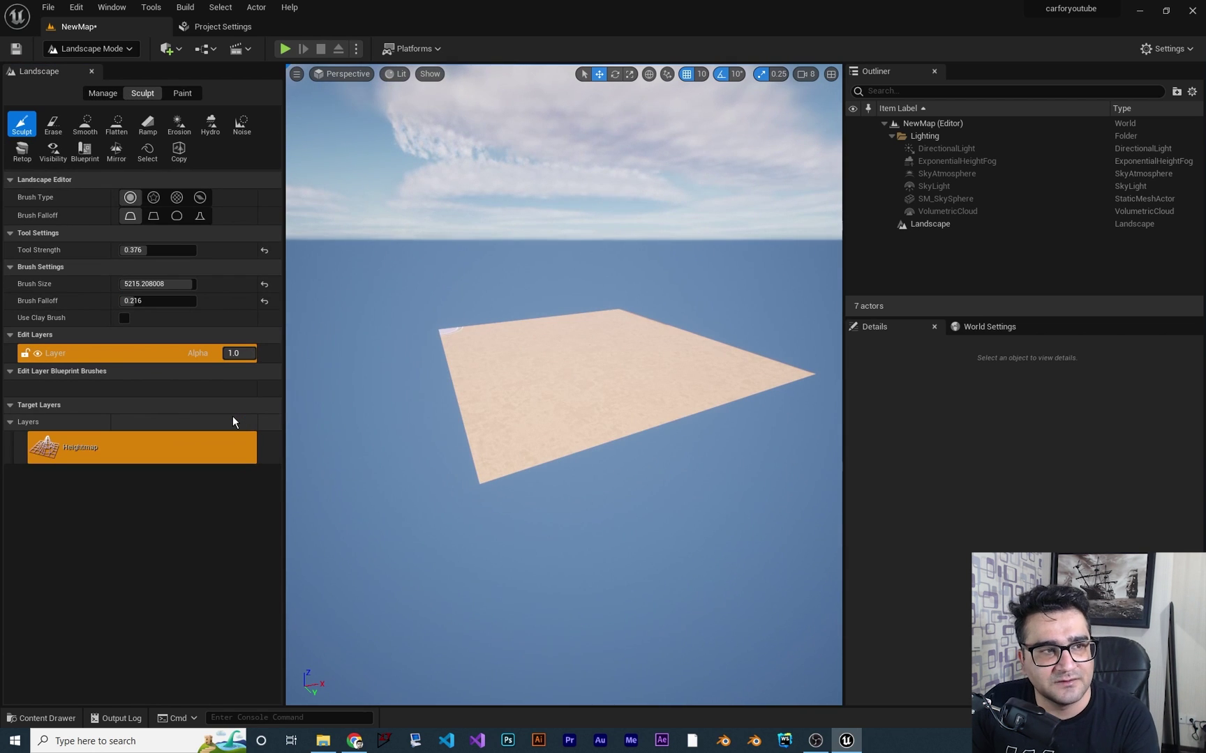
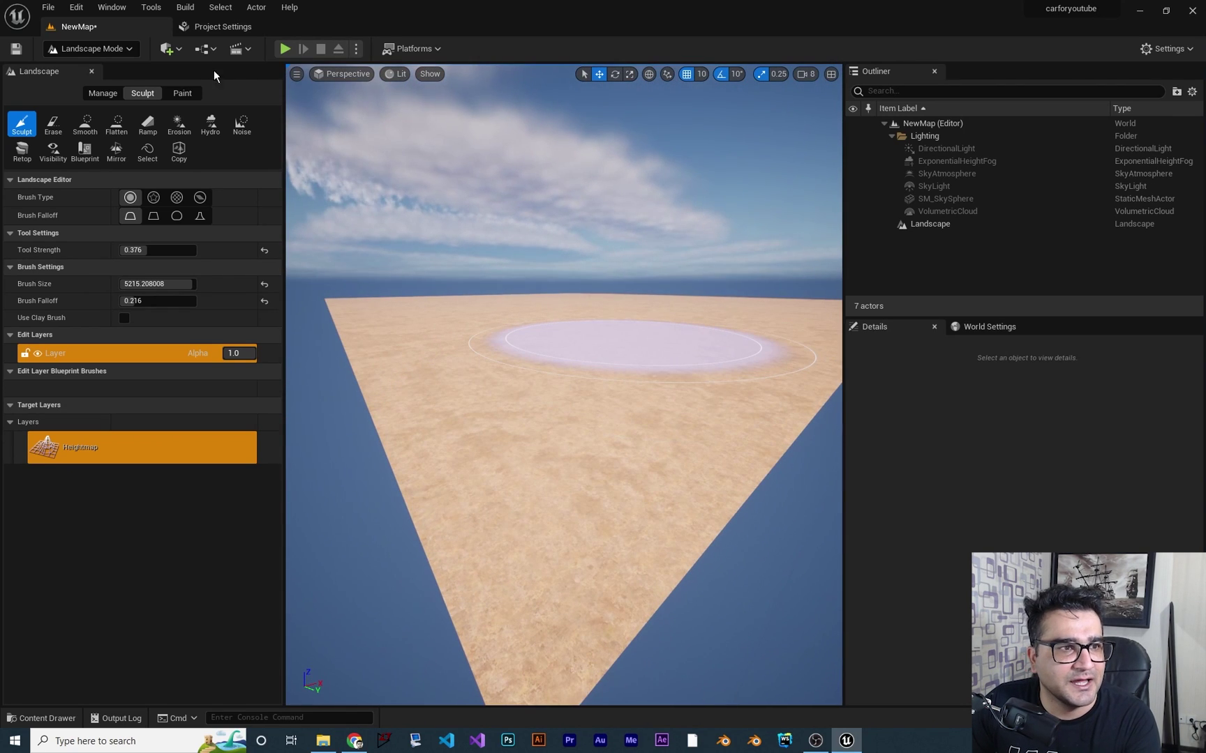
Find the Player Start actor by searching "player" and place it on the near part of the landscape.
{"action": "left_click", "coordinate": [182, 51]}
{"action": "type", "text": "player"}
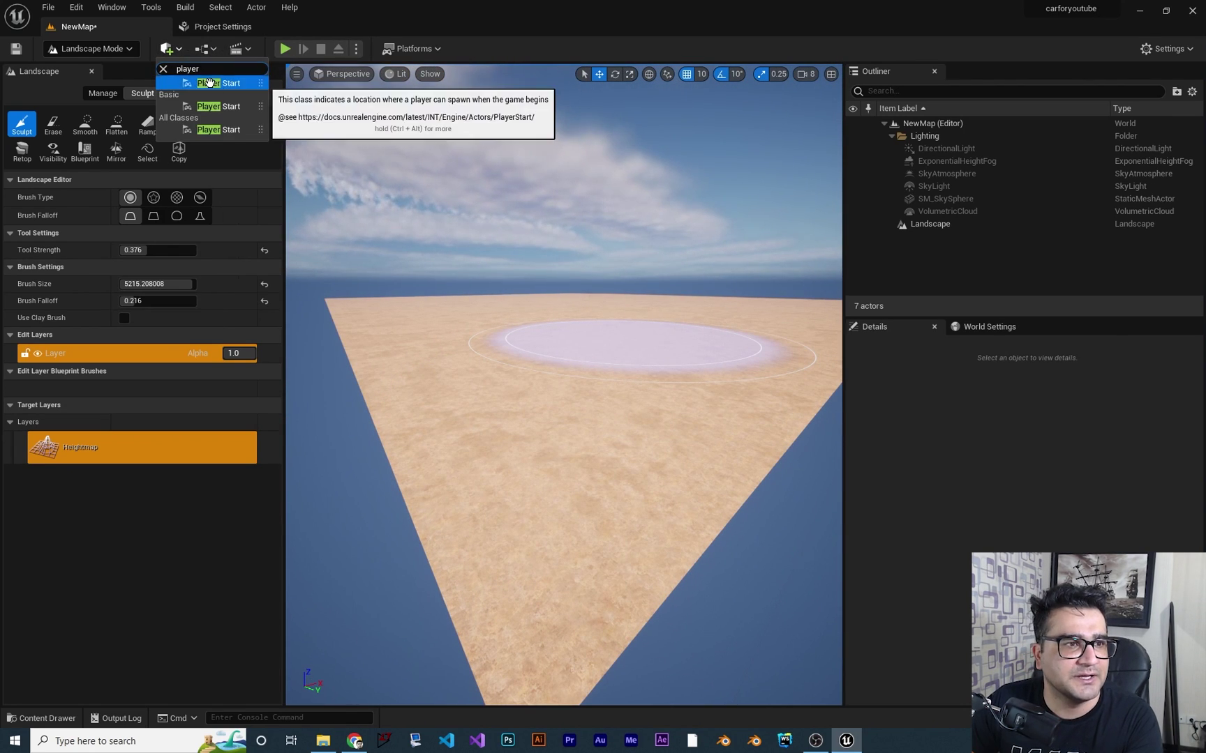
{"action": "left_click_drag", "start_coordinate": [202, 82], "coordinate": [518, 550]}
{"action": "left_click_drag", "start_coordinate": [530, 633], "coordinate": [529, 634]}
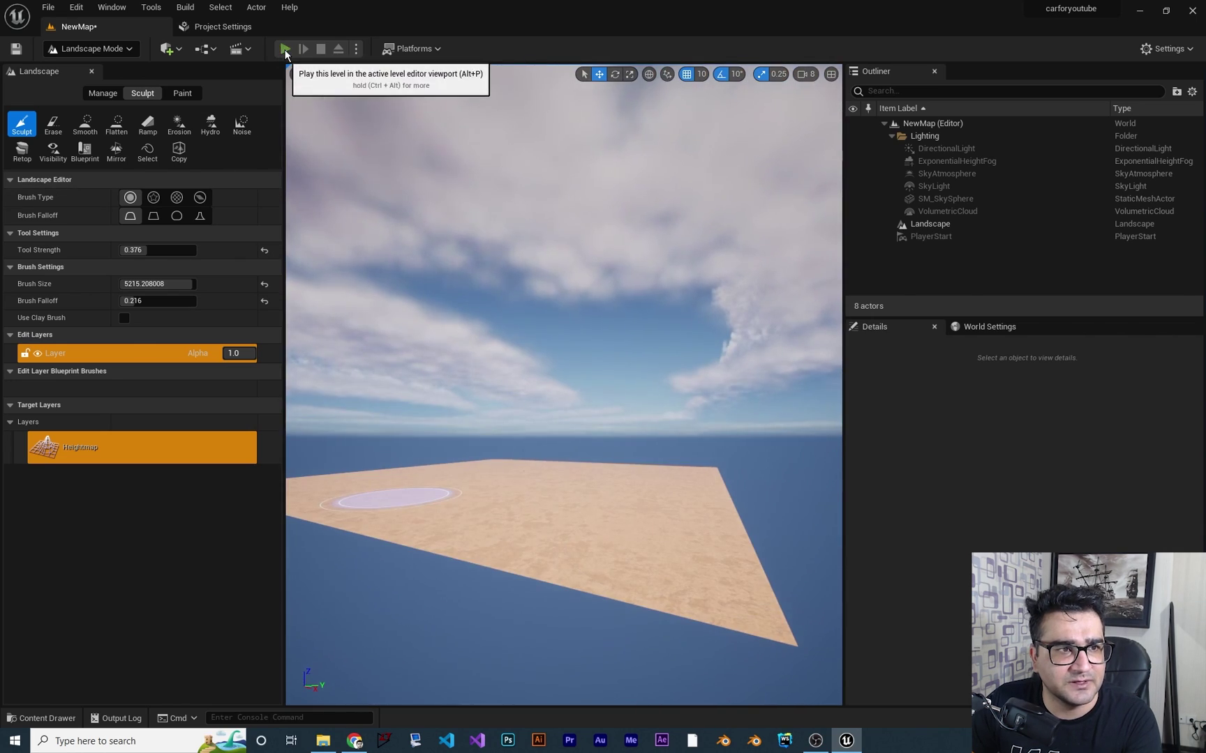
Play the level, test-drive the car briefly on the flat landscape, and stop the session.
{"action": "left_click", "coordinate": [285, 50]}
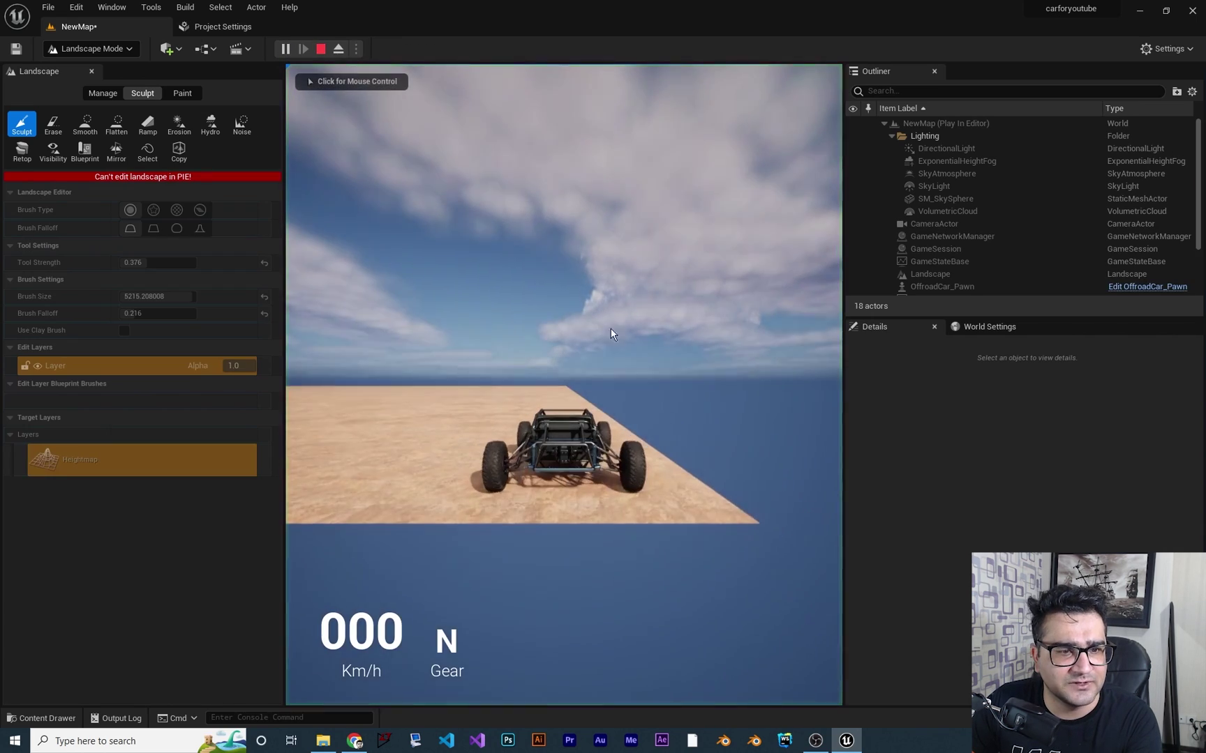
{"action": "key", "text": "w"}
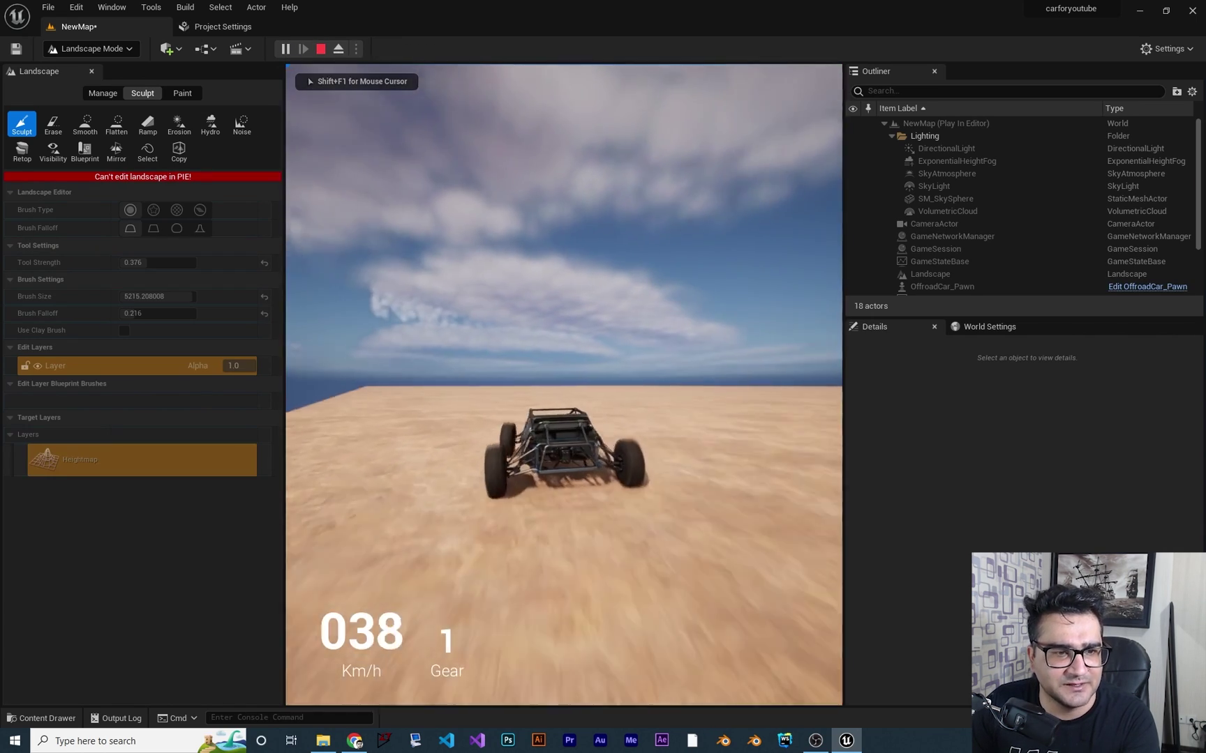
{"action": "key", "text": "Escape"}
Raise a round, flat-topped plateau on the landscape with the Sculpt tool and the smooth brush falloff.
{"action": "right_click_drag", "start_coordinate": [526, 459], "coordinate": [561, 352]}
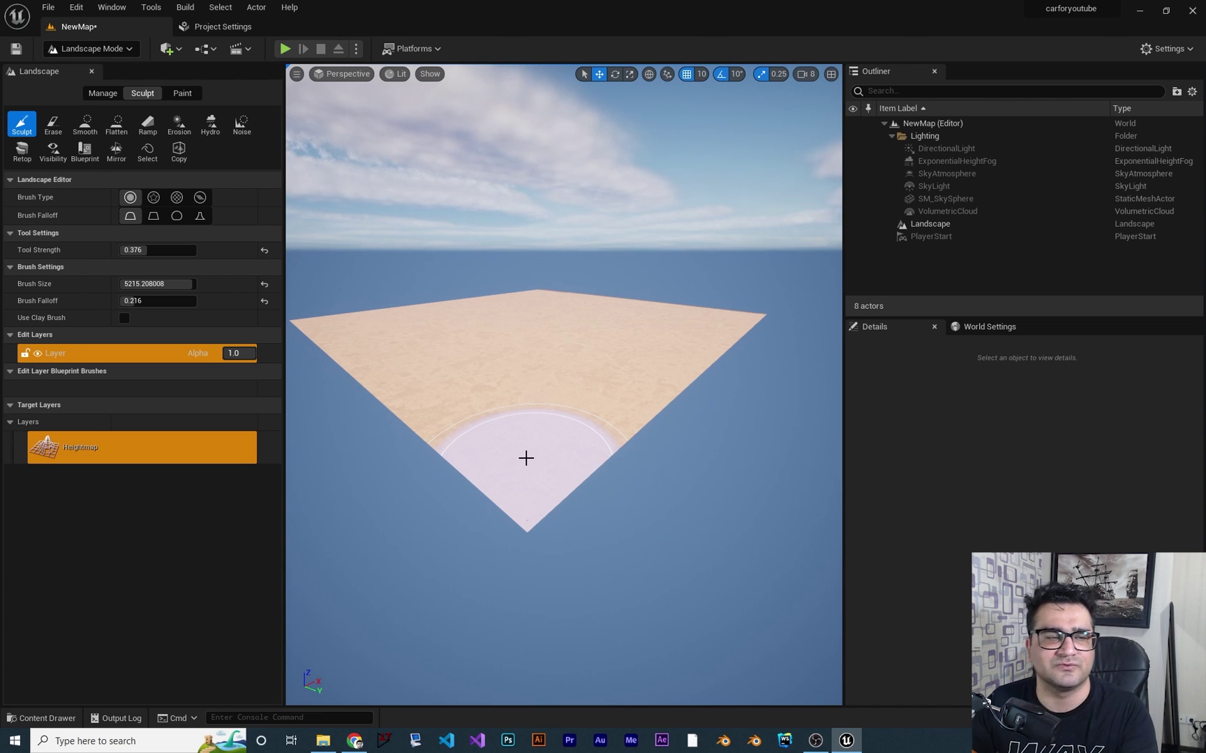
{"action": "right_click_drag", "start_coordinate": [565, 413], "coordinate": [567, 439]}
{"action": "key", "text": "w"}
{"action": "right_click_drag", "start_coordinate": [565, 380], "coordinate": [565, 370]}
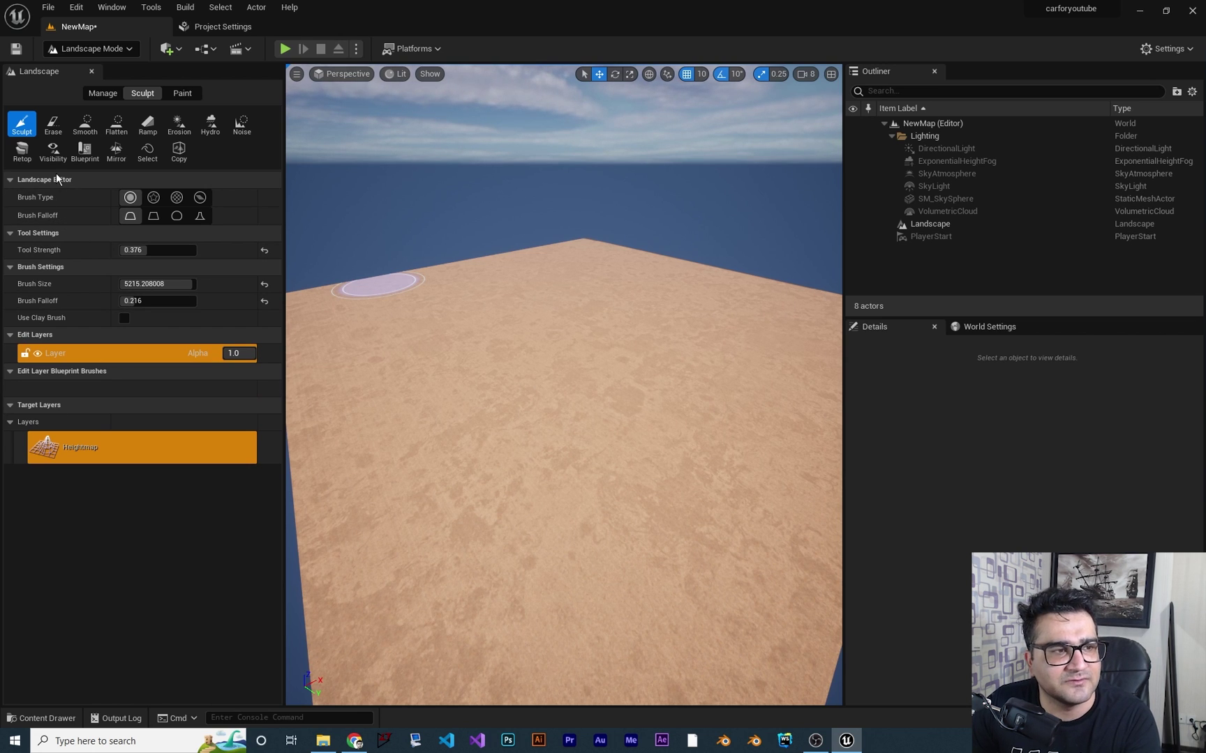
{"action": "left_click", "coordinate": [54, 125]}
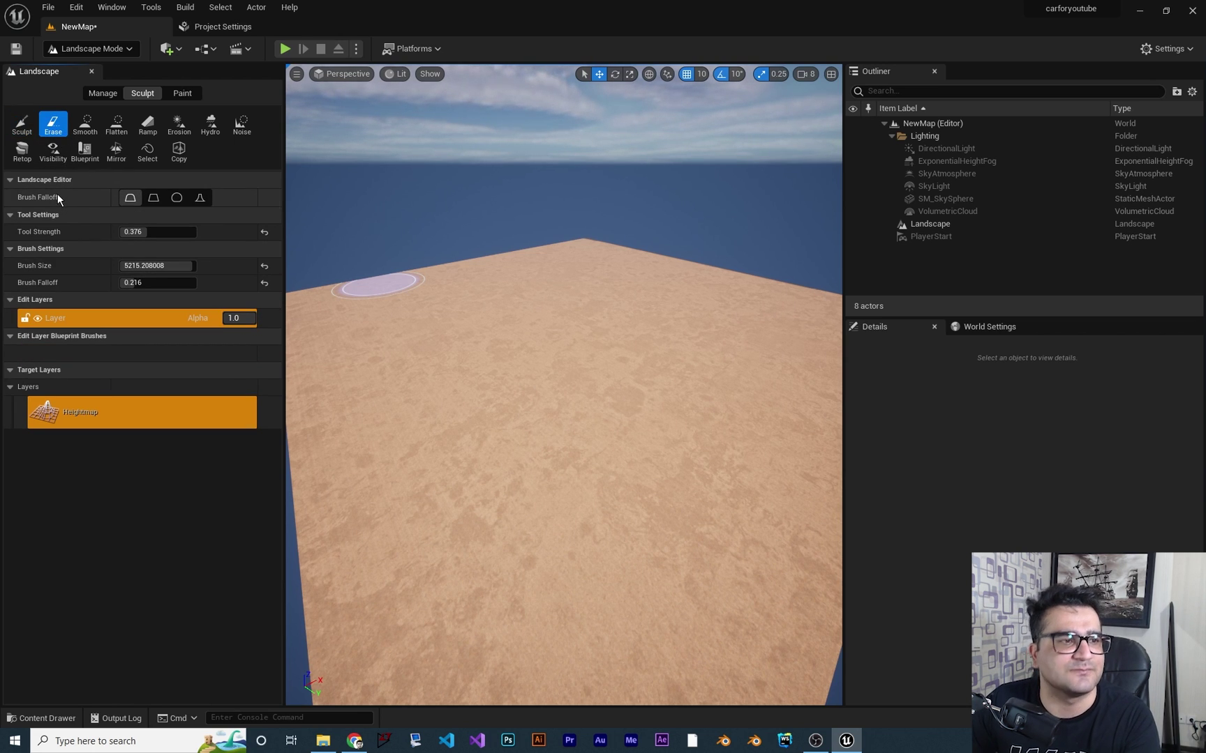
{"action": "left_click", "coordinate": [21, 124]}
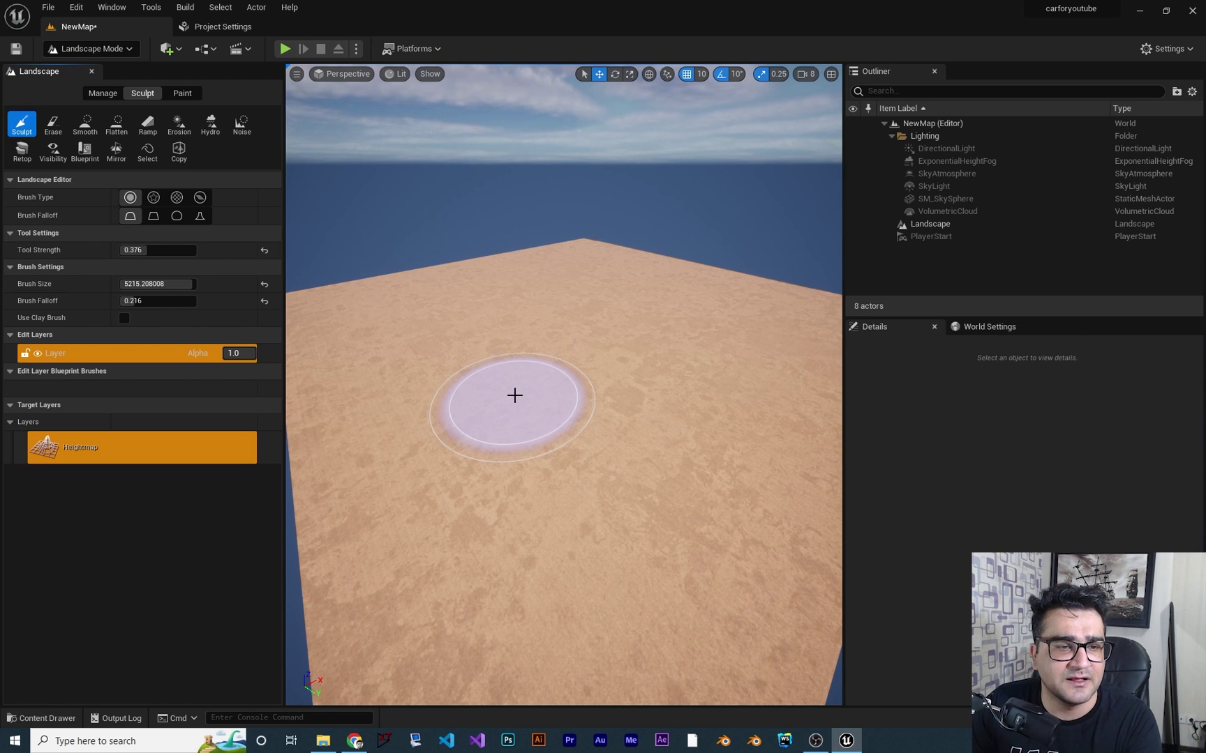
{"action": "left_click_drag", "start_coordinate": [515, 397], "coordinate": [515, 396]}
{"action": "mouse_move", "coordinate": [515, 395]}
{"action": "right_mouse_down"}
{"action": "mouse_move", "coordinate": [461, 427]}
{"action": "mouse_move", "coordinate": [523, 387]}
{"action": "mouse_move", "coordinate": [530, 417]}
{"action": "right_mouse_up"}
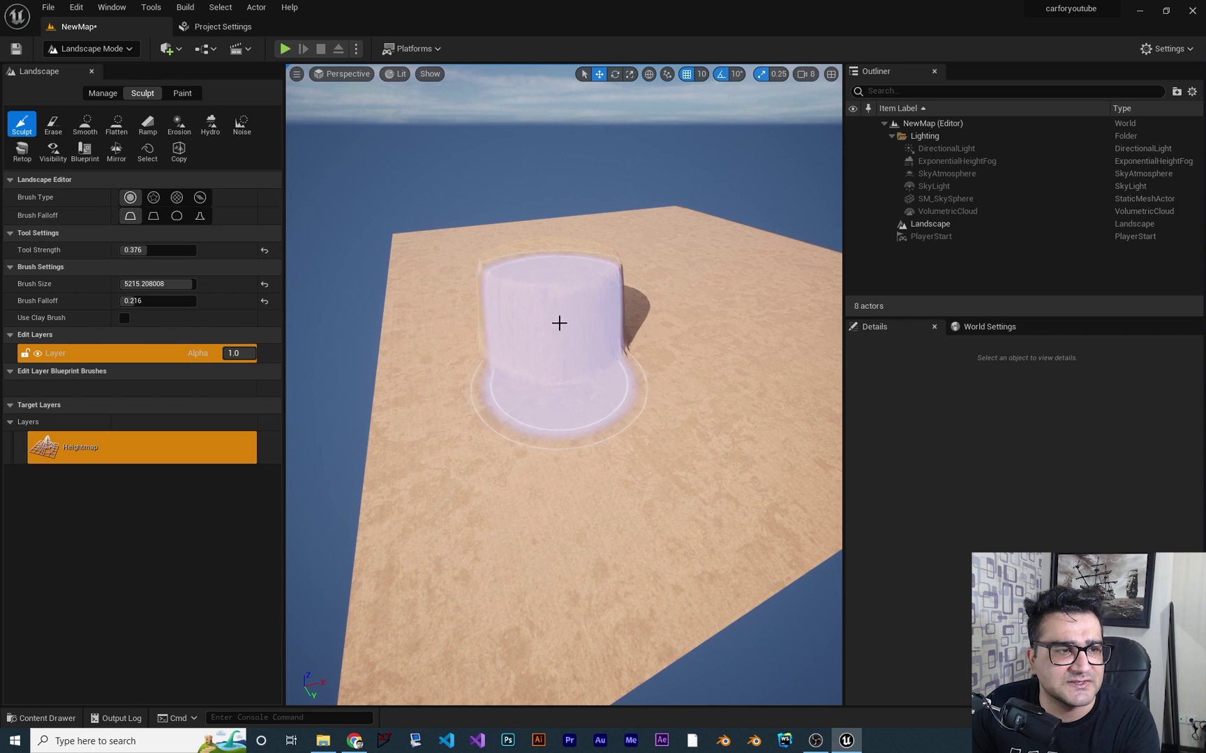
Change the brush falloff to linear and sculpt a second plateau beside the first one.
{"action": "left_click", "coordinate": [154, 217]}
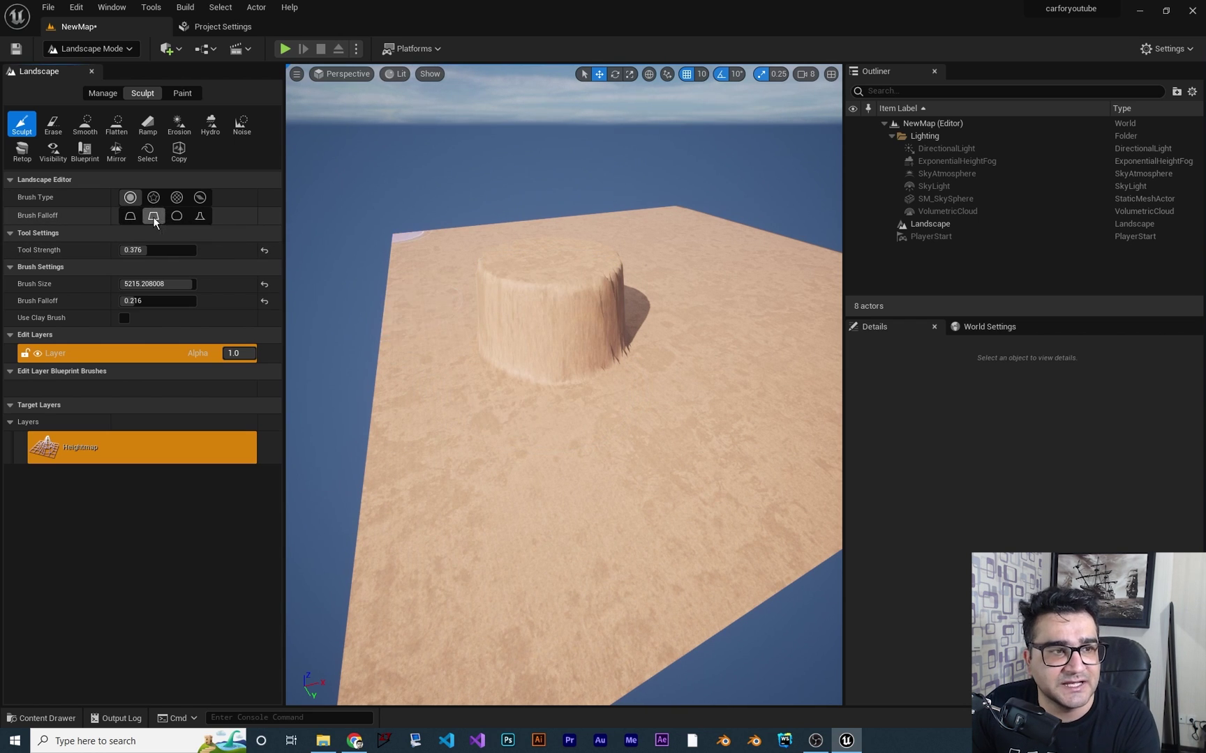
{"action": "right_click_drag", "start_coordinate": [657, 490], "coordinate": [697, 453]}
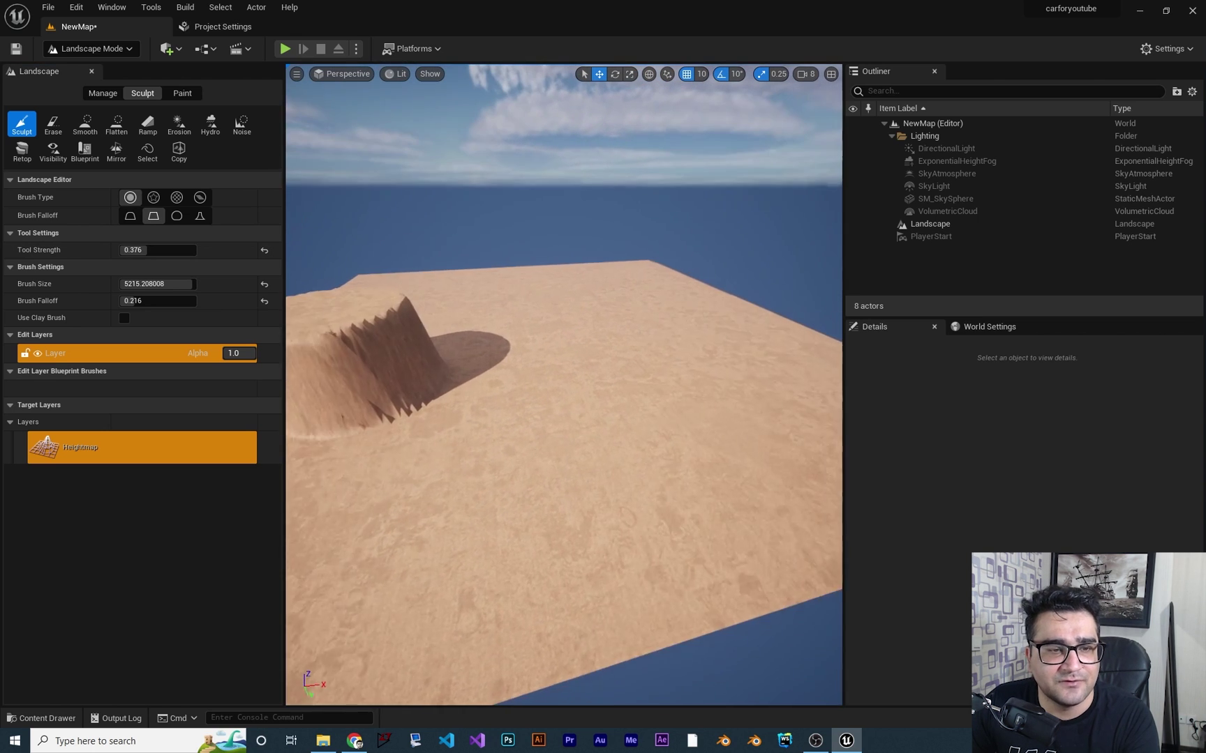
{"action": "left_click_drag", "start_coordinate": [586, 460], "coordinate": [536, 505]}
{"action": "mouse_move", "coordinate": [536, 506]}
{"action": "right_mouse_down"}
{"action": "mouse_move", "coordinate": [551, 488]}
{"action": "mouse_move", "coordinate": [527, 503]}
{"action": "right_mouse_up"}
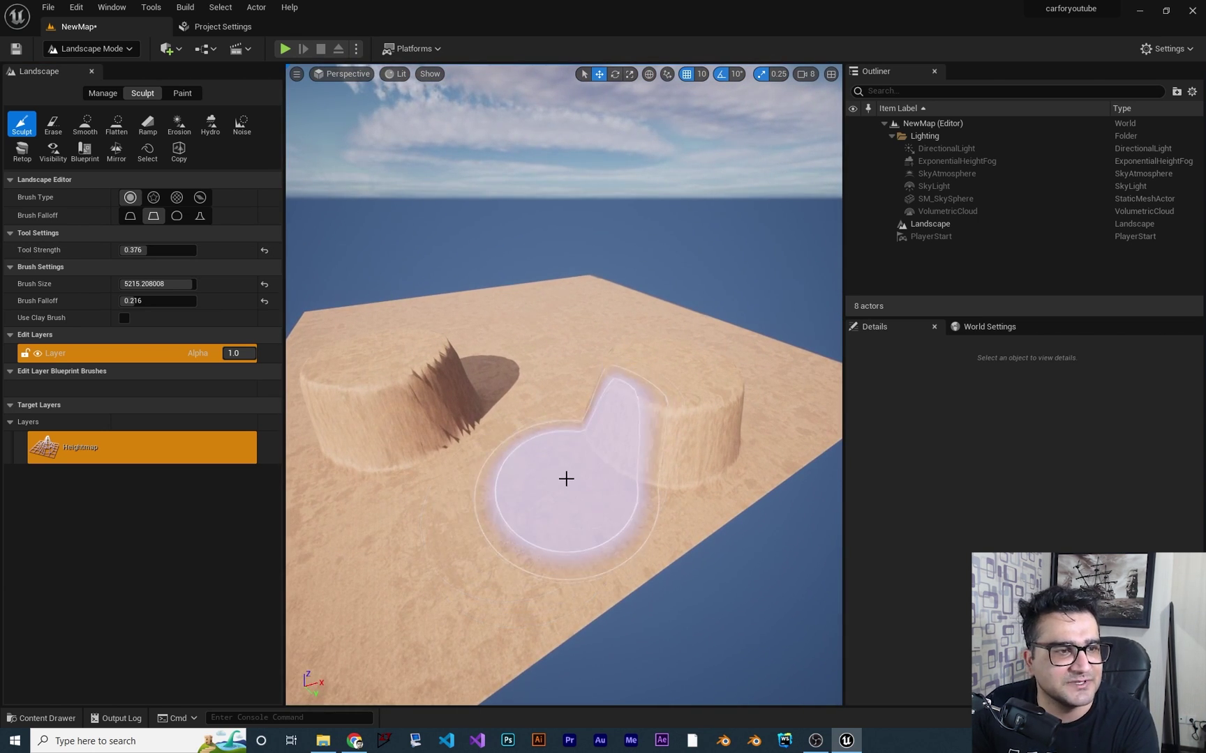
Change the brush falloff to spherical and sculpt a third plateau on the landscape beside the other two.
{"action": "left_click", "coordinate": [176, 216]}
{"action": "mouse_move", "coordinate": [460, 473]}
{"action": "right_mouse_down"}
{"action": "mouse_move", "coordinate": [478, 464]}
{"action": "mouse_move", "coordinate": [446, 480]}
{"action": "right_mouse_up"}
{"action": "left_click", "coordinate": [497, 416]}
{"action": "mouse_move", "coordinate": [586, 503]}
{"action": "right_mouse_down"}
{"action": "mouse_move", "coordinate": [611, 488]}
{"action": "mouse_move", "coordinate": [586, 434]}
{"action": "right_mouse_up"}
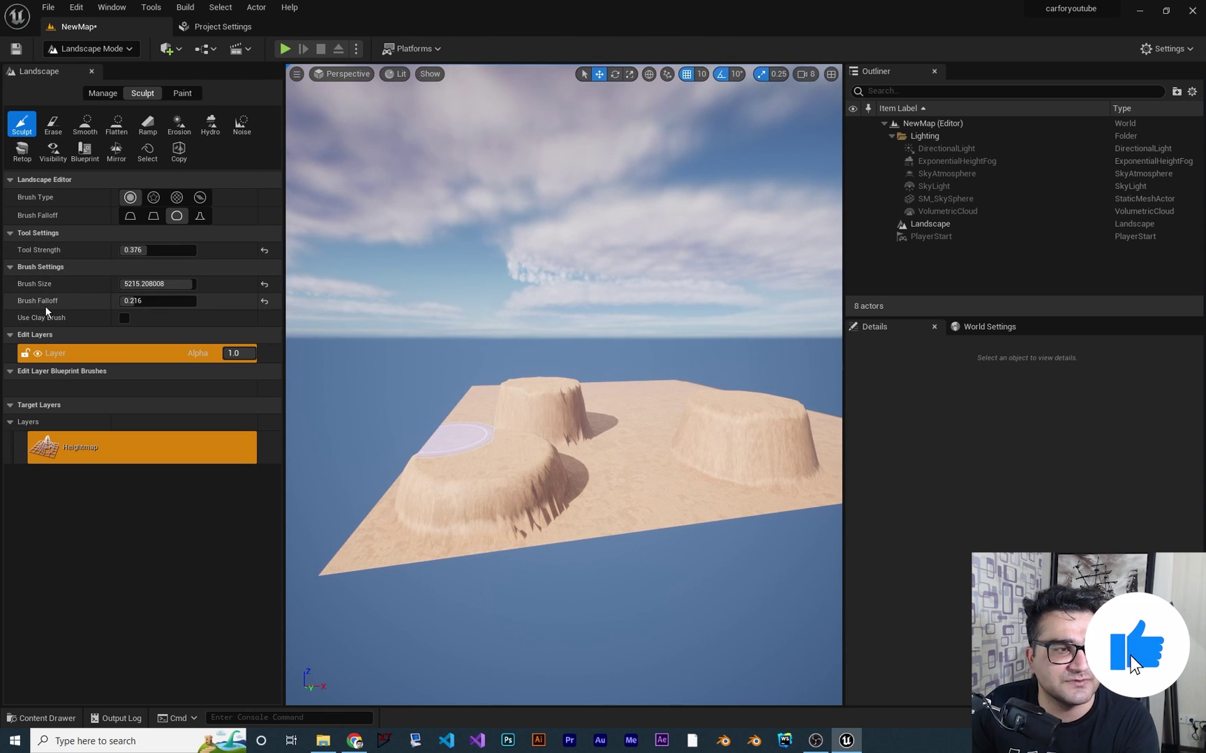
{"action": "left_click_drag", "start_coordinate": [501, 427], "coordinate": [594, 460]}
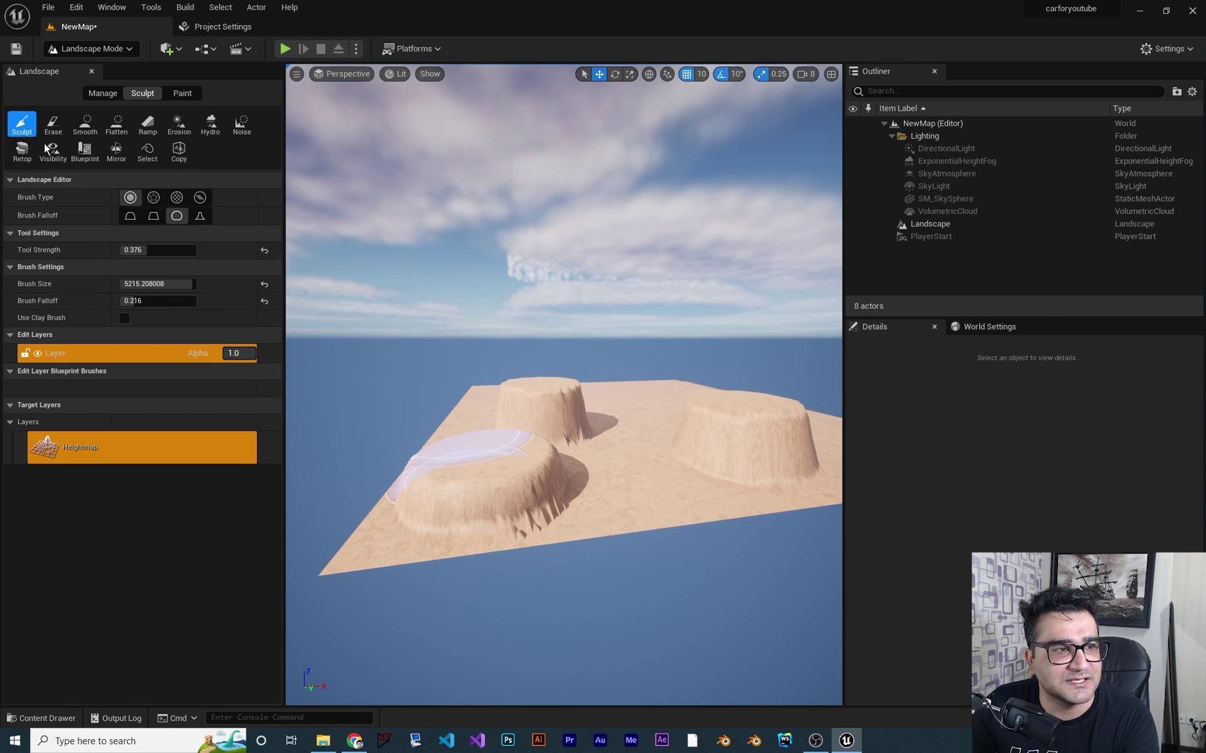
Erase all three plateaus back to flat ground with the Erase tool and return to the Sculpt tool.
{"action": "left_click", "coordinate": [53, 124]}
{"action": "mouse_move", "coordinate": [447, 487]}
{"action": "left_mouse_down"}
{"action": "mouse_move", "coordinate": [555, 474]}
{"action": "mouse_move", "coordinate": [552, 377]}
{"action": "mouse_move", "coordinate": [576, 427]}
{"action": "mouse_move", "coordinate": [480, 533]}
{"action": "mouse_move", "coordinate": [806, 450]}
{"action": "mouse_move", "coordinate": [735, 417]}
{"action": "mouse_move", "coordinate": [694, 462]}
{"action": "left_mouse_up"}
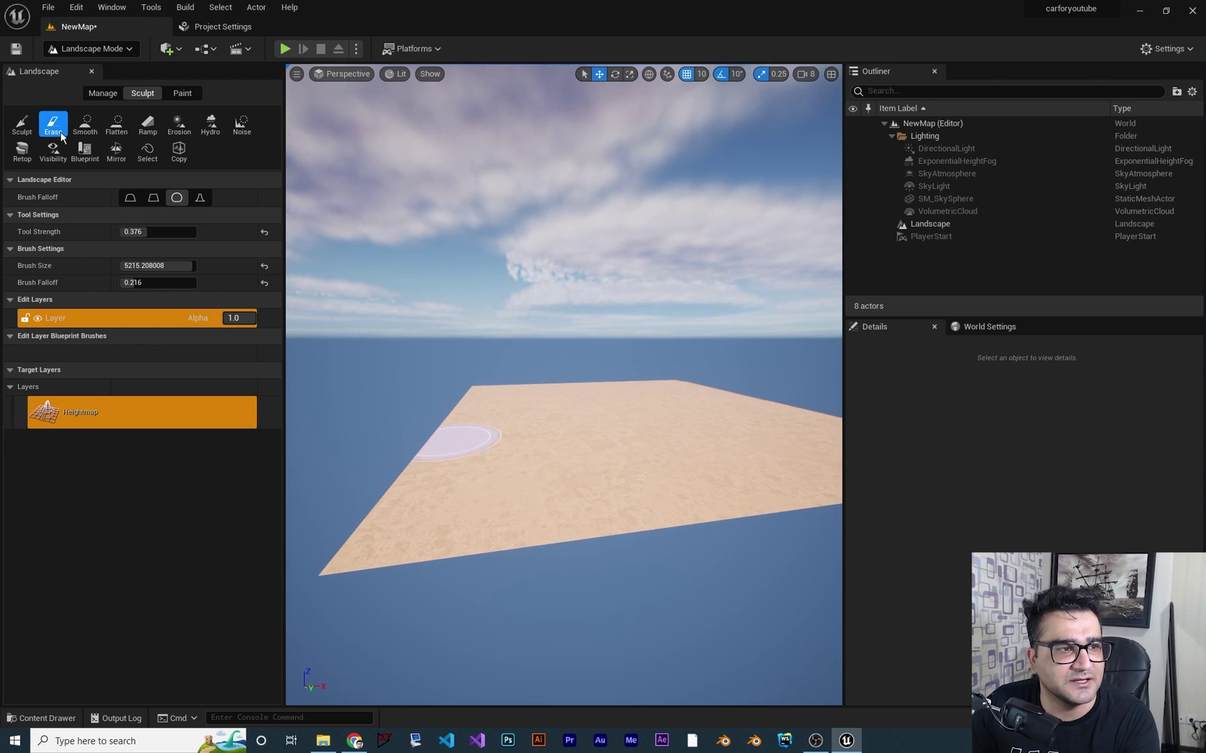
{"action": "left_click", "coordinate": [21, 124]}
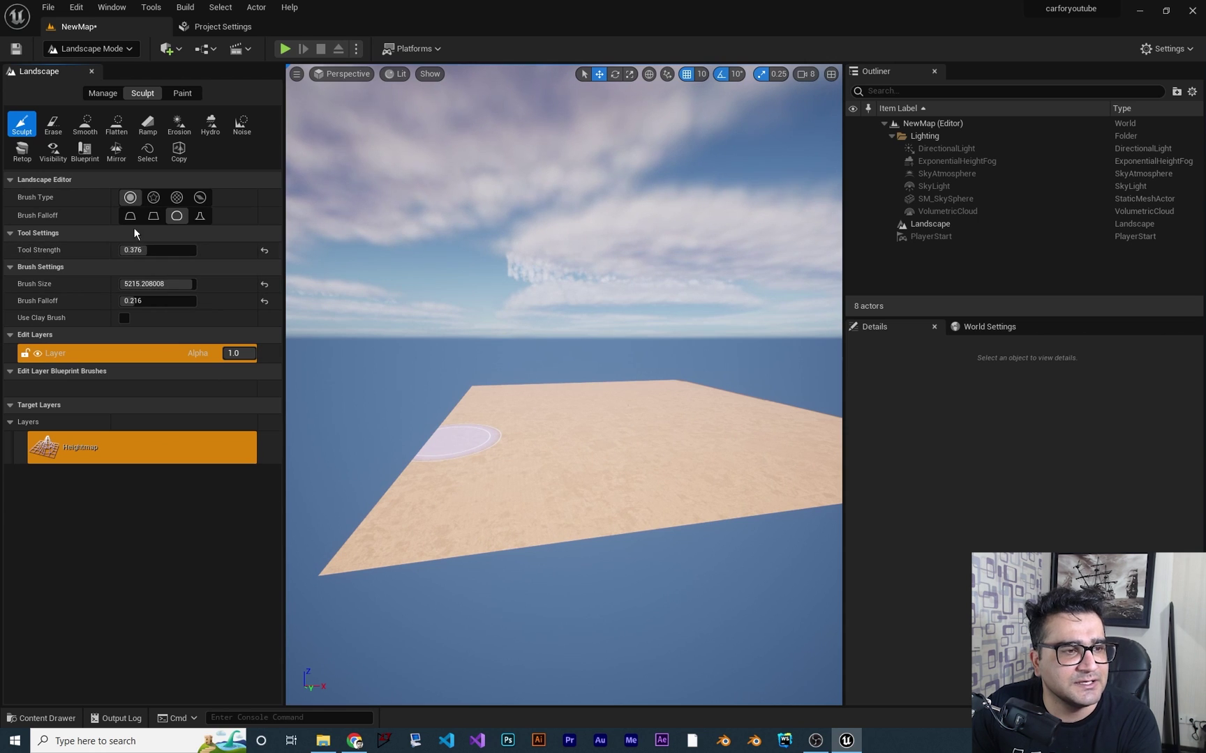
Sculpt a tall peak using the tip falloff, a brush size of 5591.561523 and a brush falloff of 0.712.
{"action": "left_click", "coordinate": [200, 217]}
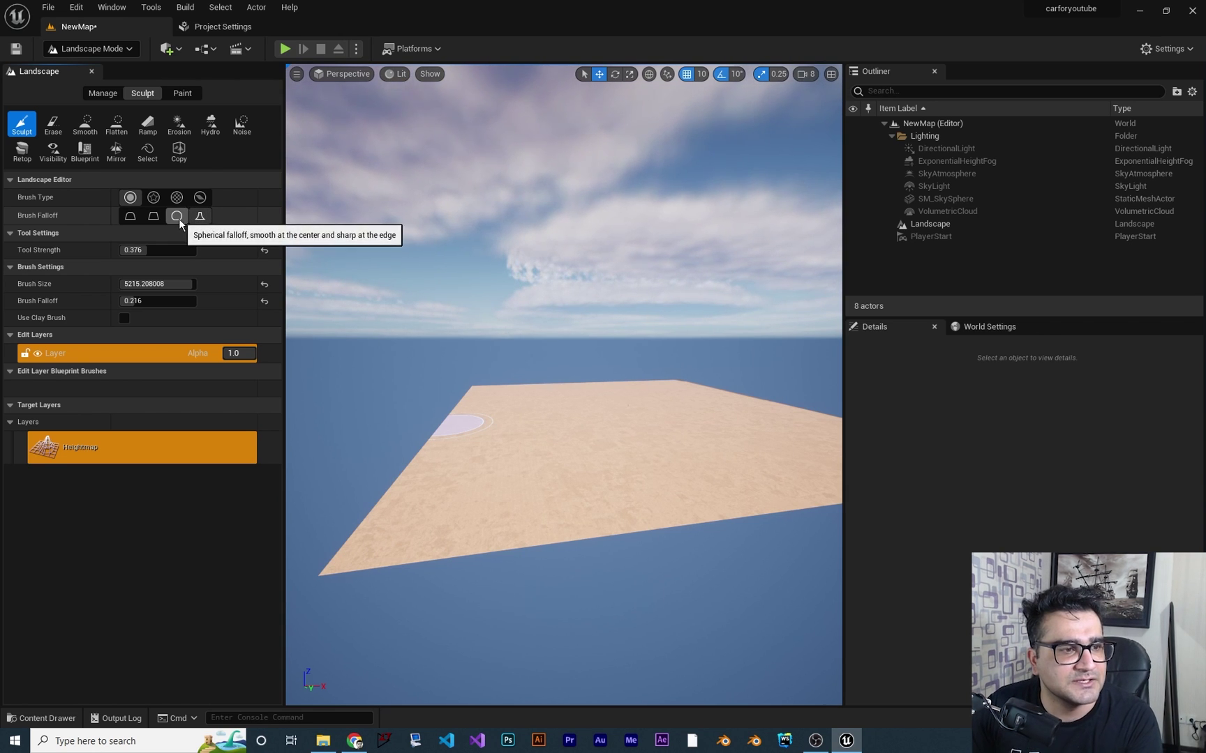
{"action": "left_click_drag", "start_coordinate": [175, 285], "coordinate": [192, 284]}
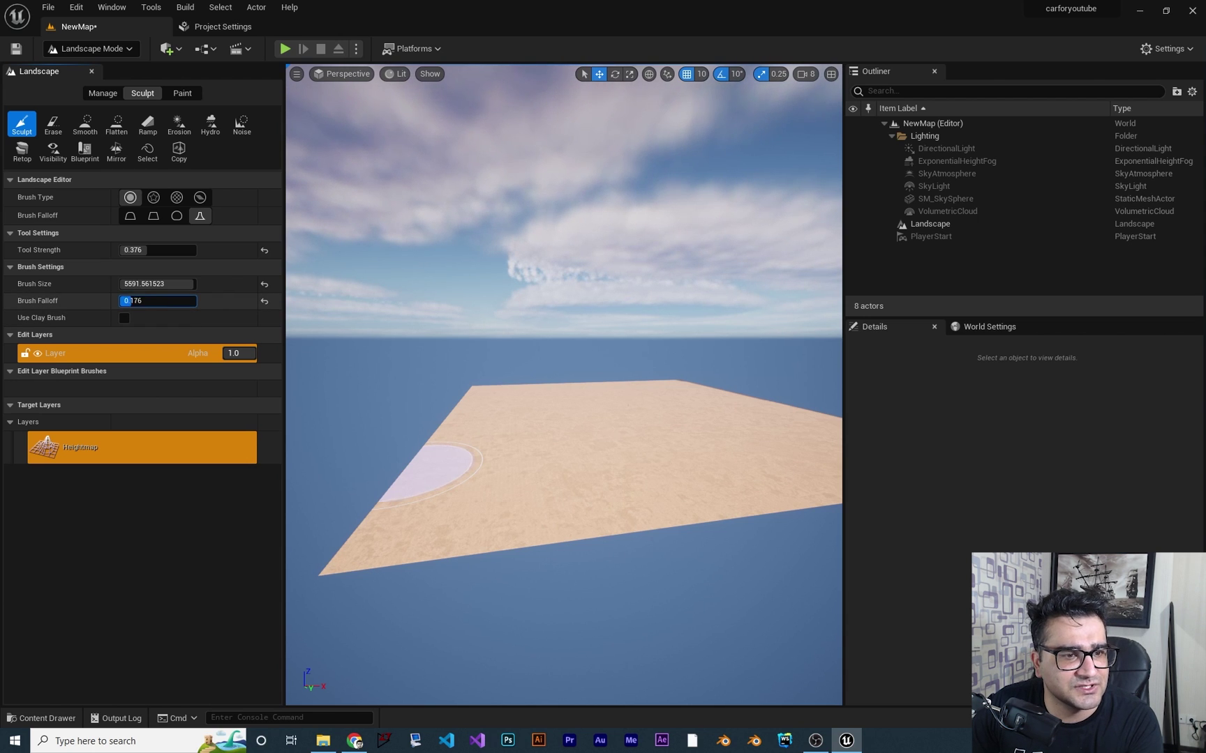
{"action": "type", "text": "0.68"}
{"action": "key", "text": "Return"}
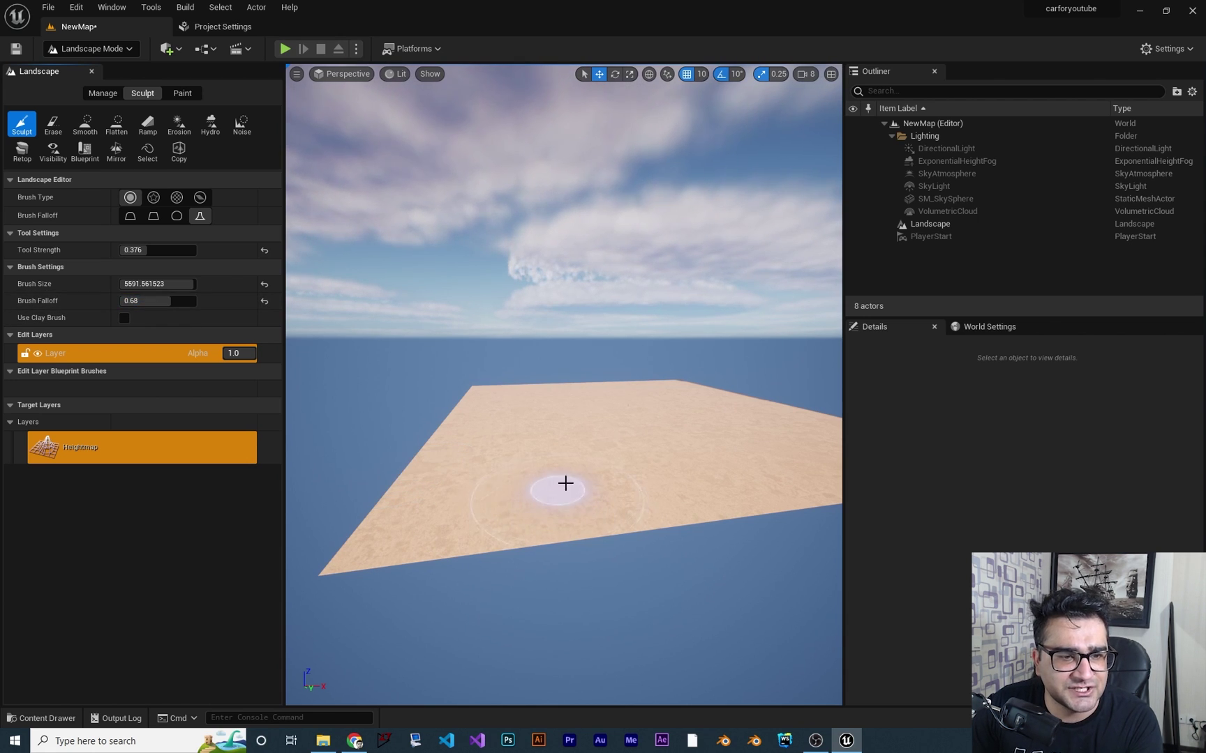
{"action": "left_click_drag", "start_coordinate": [171, 300], "coordinate": [174, 301]}
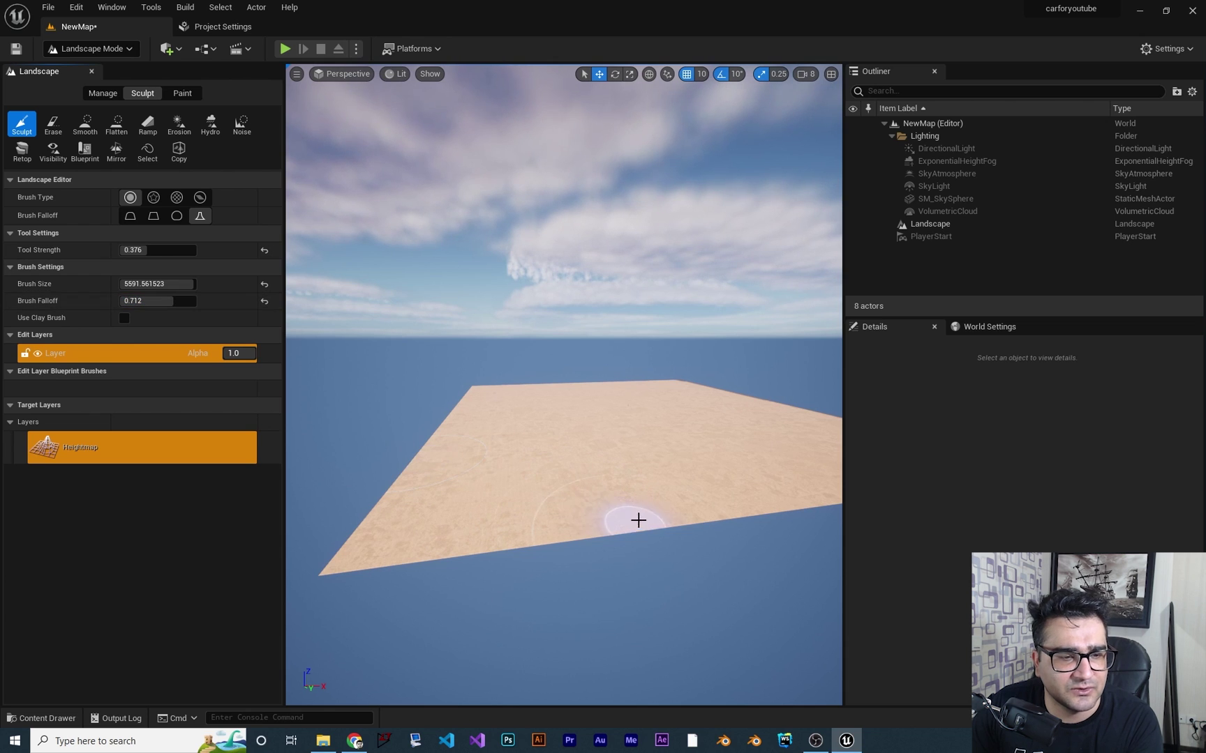
{"action": "left_click_drag", "start_coordinate": [572, 478], "coordinate": [570, 477]}
{"action": "key", "text": "w"}
{"action": "right_click_drag", "start_coordinate": [691, 498], "coordinate": [713, 514]}
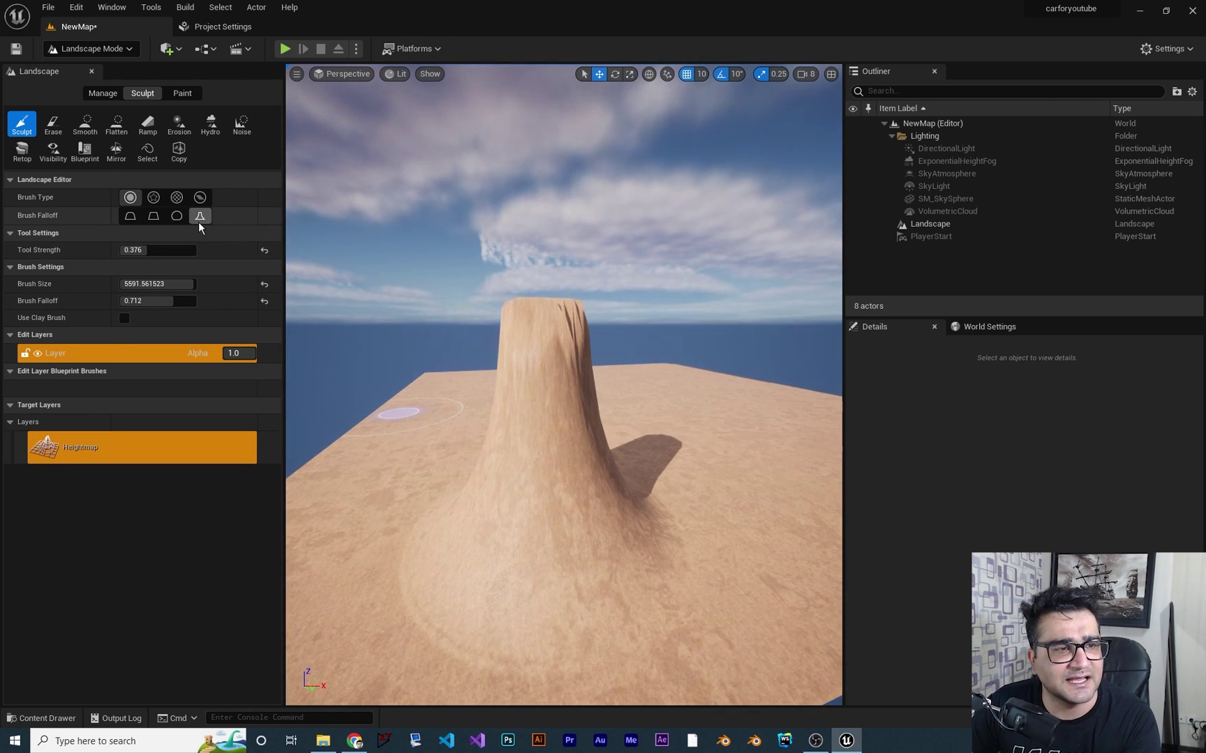
Switch the brush falloff shape back to smooth for sculpting the flat ground beside the tall peak.
{"action": "left_click", "coordinate": [130, 217]}
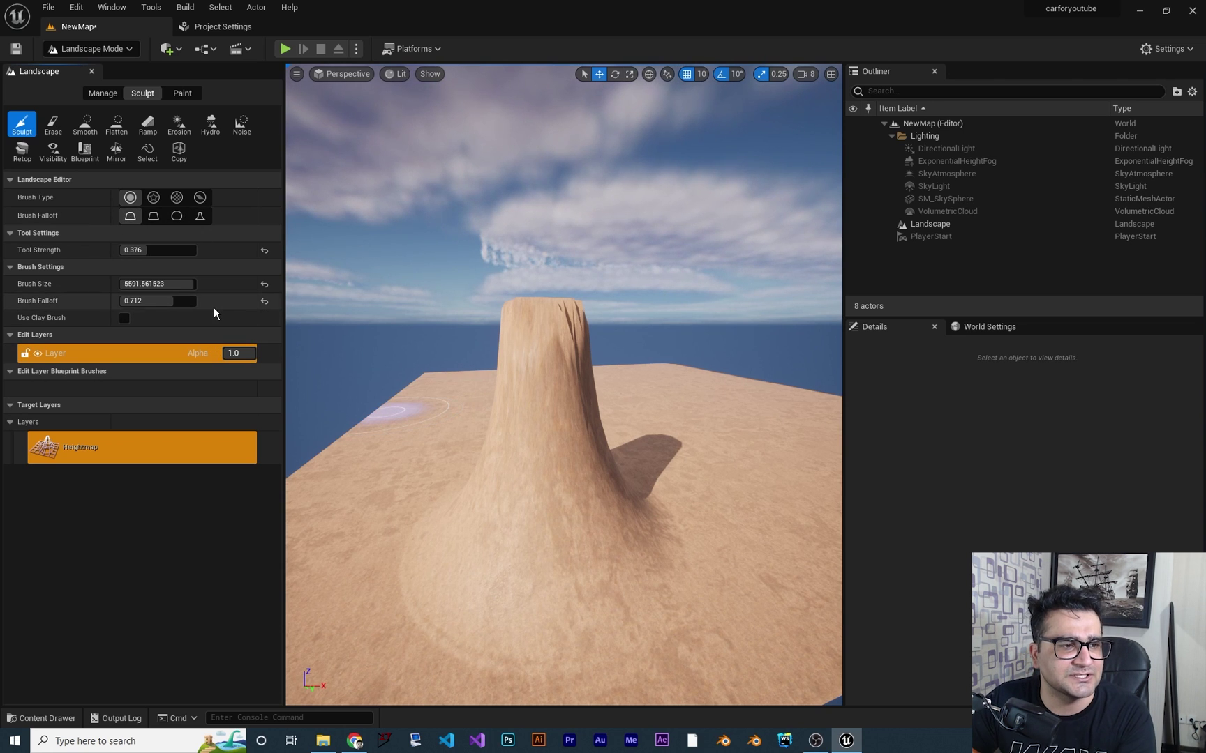
{"action": "mouse_move", "coordinate": [601, 520]}
{"action": "right_mouse_down"}
{"action": "mouse_move", "coordinate": [581, 518]}
{"action": "mouse_move", "coordinate": [617, 521]}
{"action": "right_mouse_up"}
{"action": "key", "text": "a"}
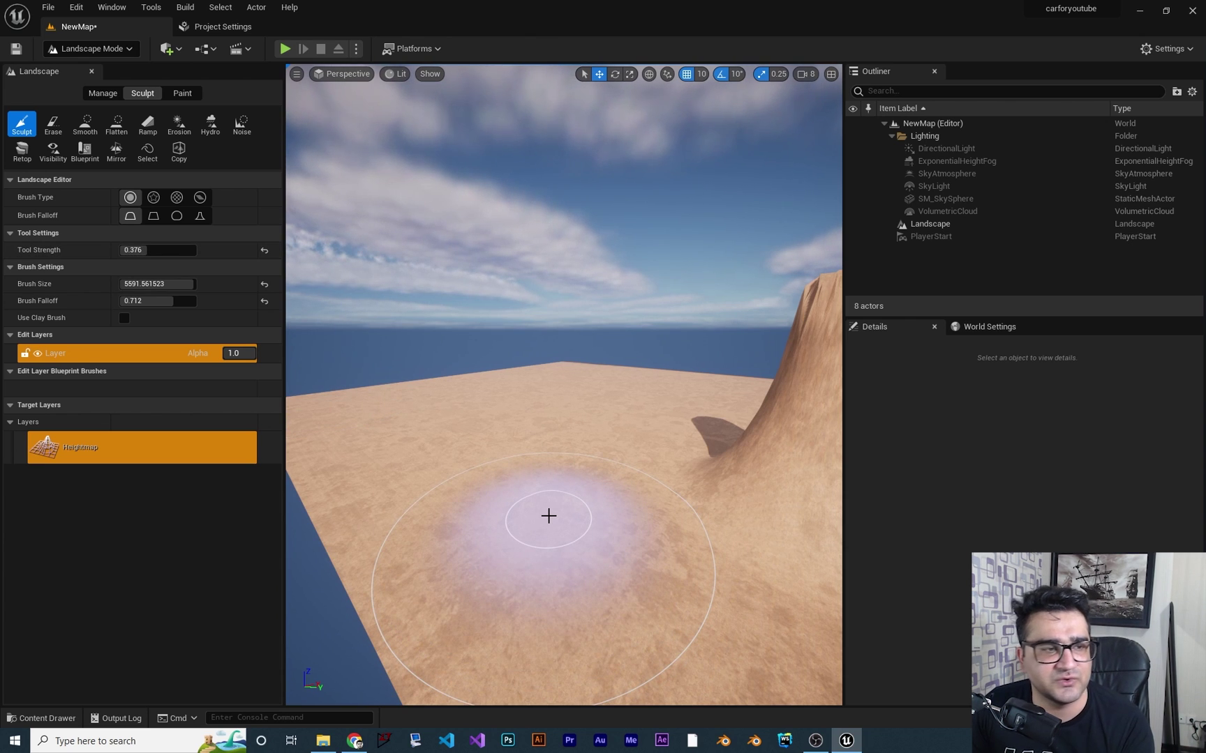
Try sculpting a hill beside the peak at a tool strength of 1.0, and undo the stroke.
{"action": "left_click_drag", "start_coordinate": [160, 250], "coordinate": [199, 251]}
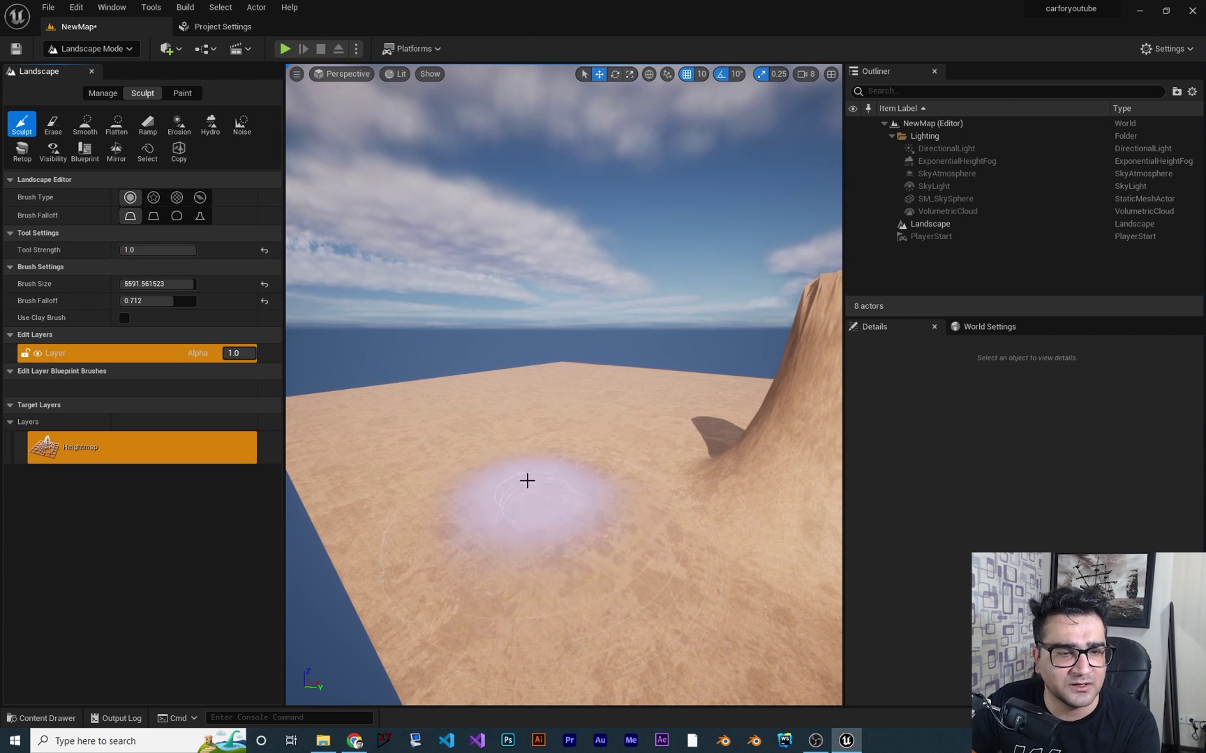
{"action": "mouse_move", "coordinate": [516, 477]}
{"action": "left_mouse_down"}
{"action": "mouse_move", "coordinate": [538, 374]}
{"action": "mouse_move", "coordinate": [556, 444]}
{"action": "left_mouse_up"}
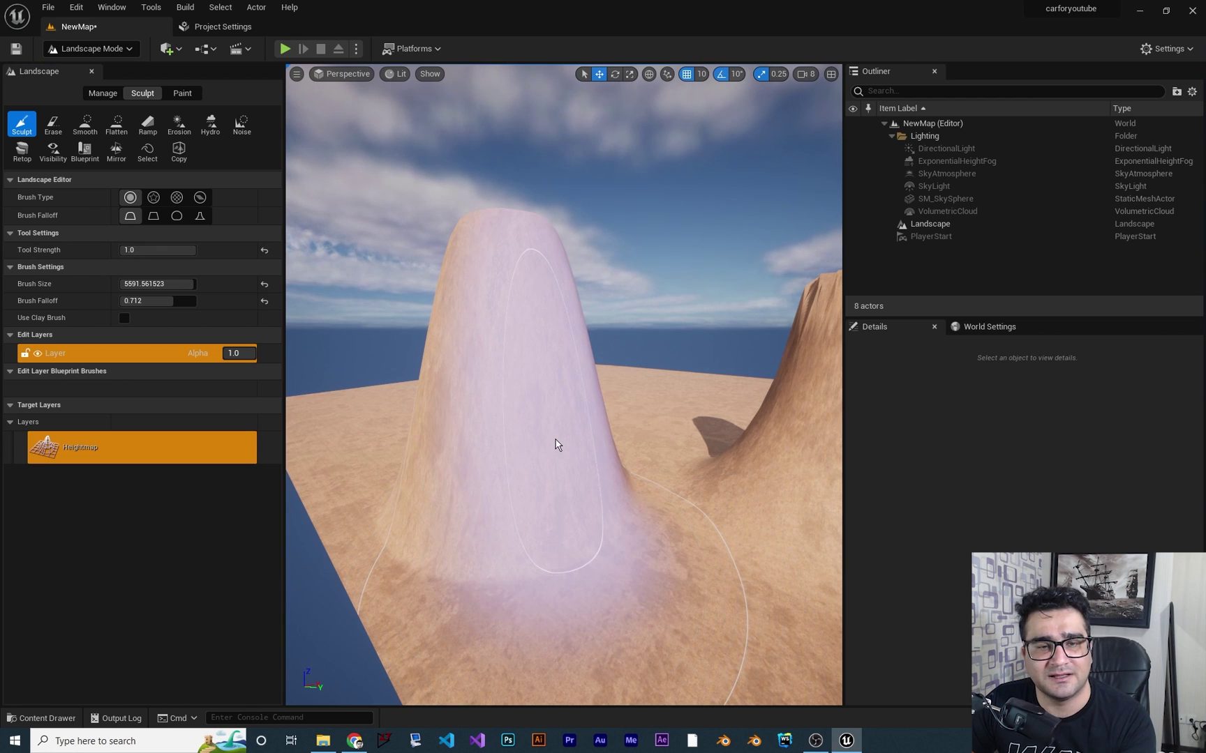
{"action": "key", "text": "ctrl+z"}
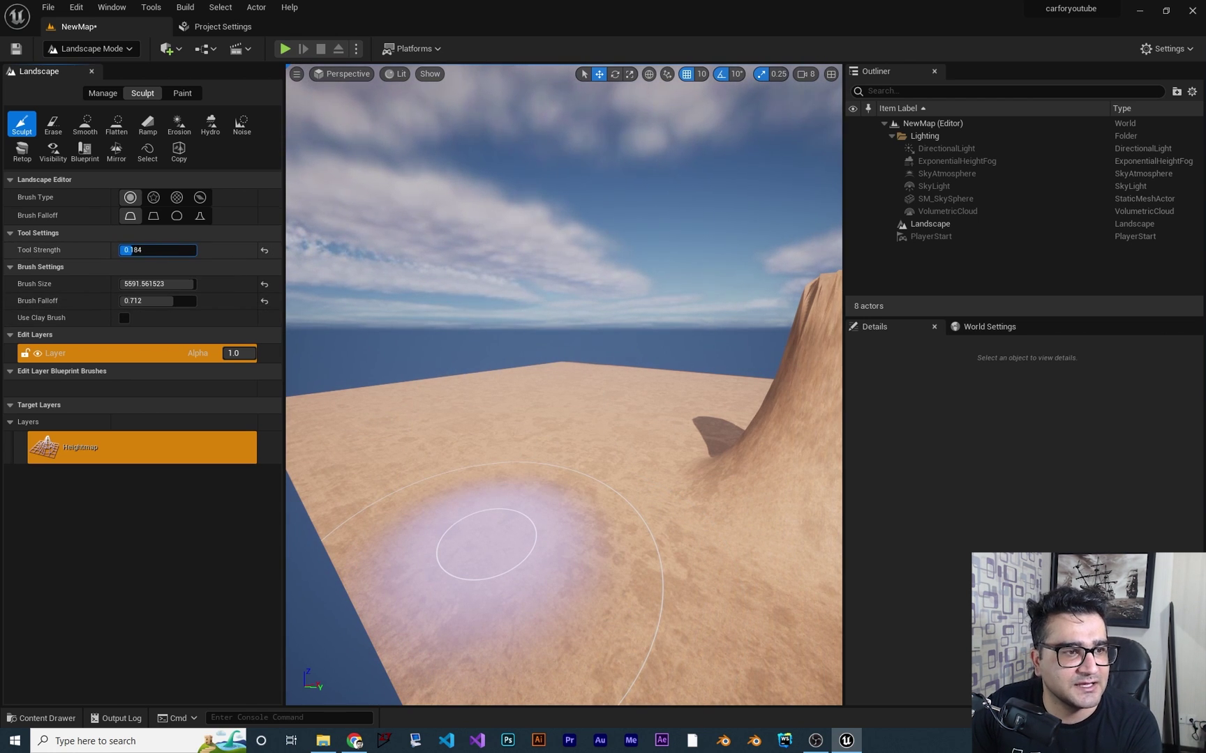
Set the tool strength to 0.184 and raise a rounded hill beside the tall peak.
{"action": "mouse_move", "coordinate": [514, 479]}
{"action": "left_mouse_down"}
{"action": "mouse_move", "coordinate": [536, 517]}
{"action": "mouse_move", "coordinate": [541, 498]}
{"action": "left_mouse_up"}
{"action": "mouse_move", "coordinate": [541, 499]}
{"action": "right_mouse_down"}
{"action": "mouse_move", "coordinate": [627, 530]}
{"action": "mouse_move", "coordinate": [572, 513]}
{"action": "mouse_move", "coordinate": [558, 460]}
{"action": "mouse_move", "coordinate": [573, 557]}
{"action": "right_mouse_up"}
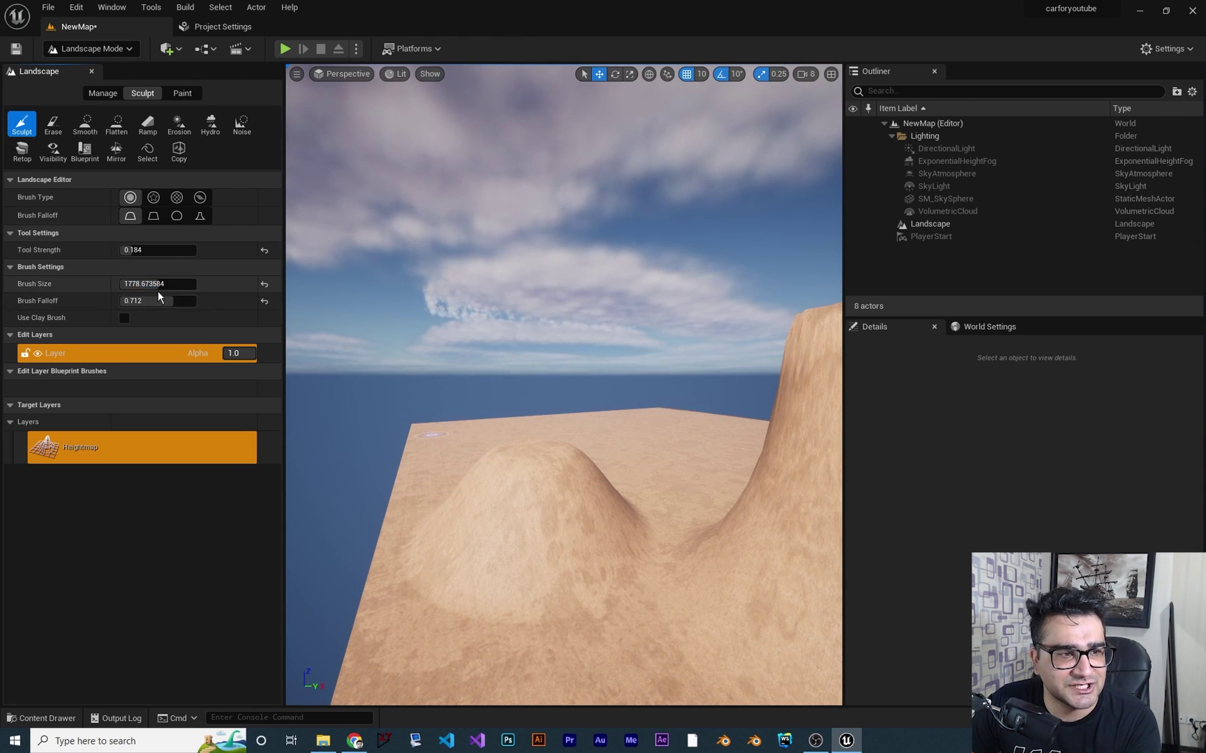
Set the brush size to 3466.63501 and brush falloff to 1.0, and sculpt a pointed hill on open ground.
{"action": "mouse_move", "coordinate": [485, 433]}
{"action": "right_mouse_down"}
{"action": "mouse_move", "coordinate": [568, 387]}
{"action": "mouse_move", "coordinate": [488, 420]}
{"action": "mouse_move", "coordinate": [498, 422]}
{"action": "right_mouse_up"}
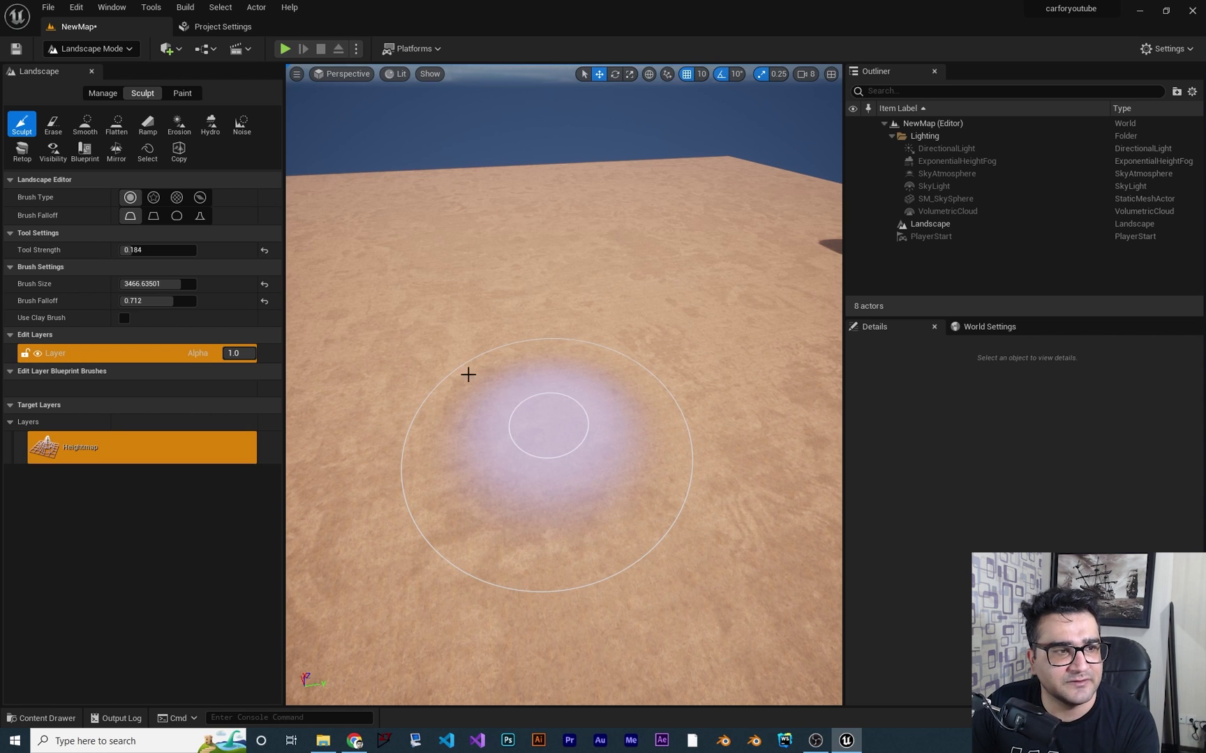
{"action": "left_click_drag", "start_coordinate": [168, 301], "coordinate": [120, 300]}
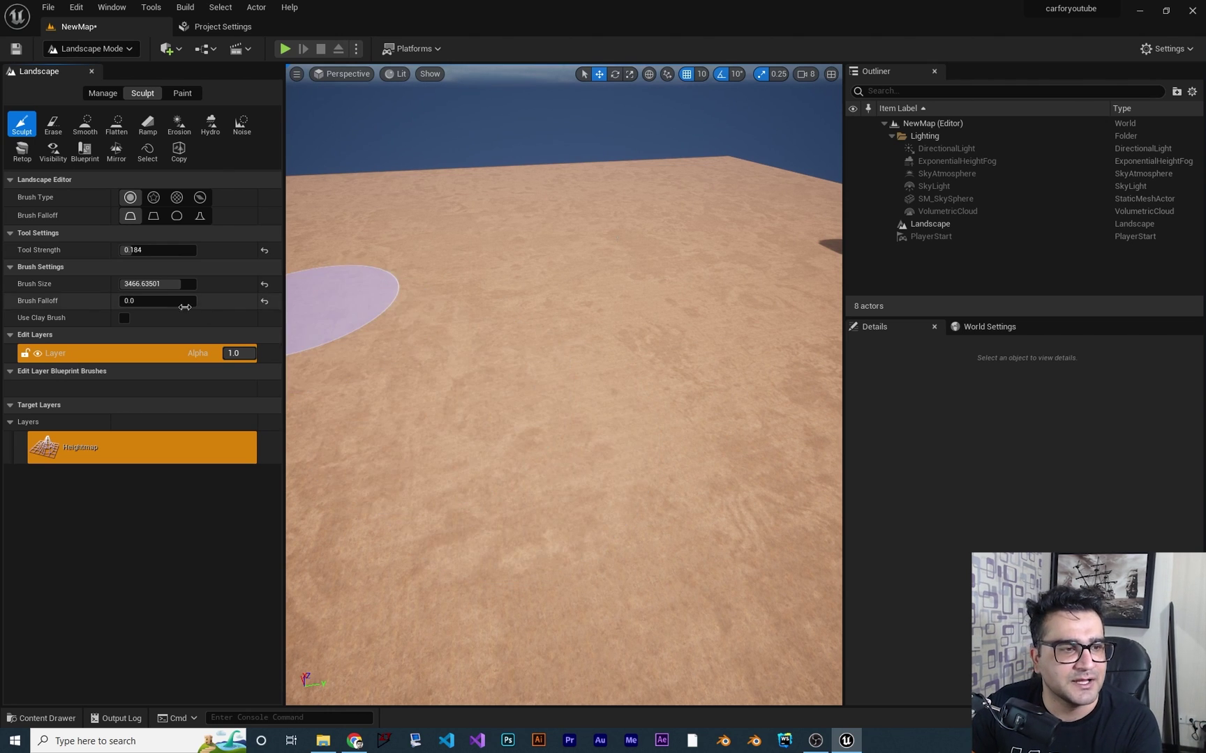
{"action": "left_click_drag", "start_coordinate": [120, 301], "coordinate": [196, 300]}
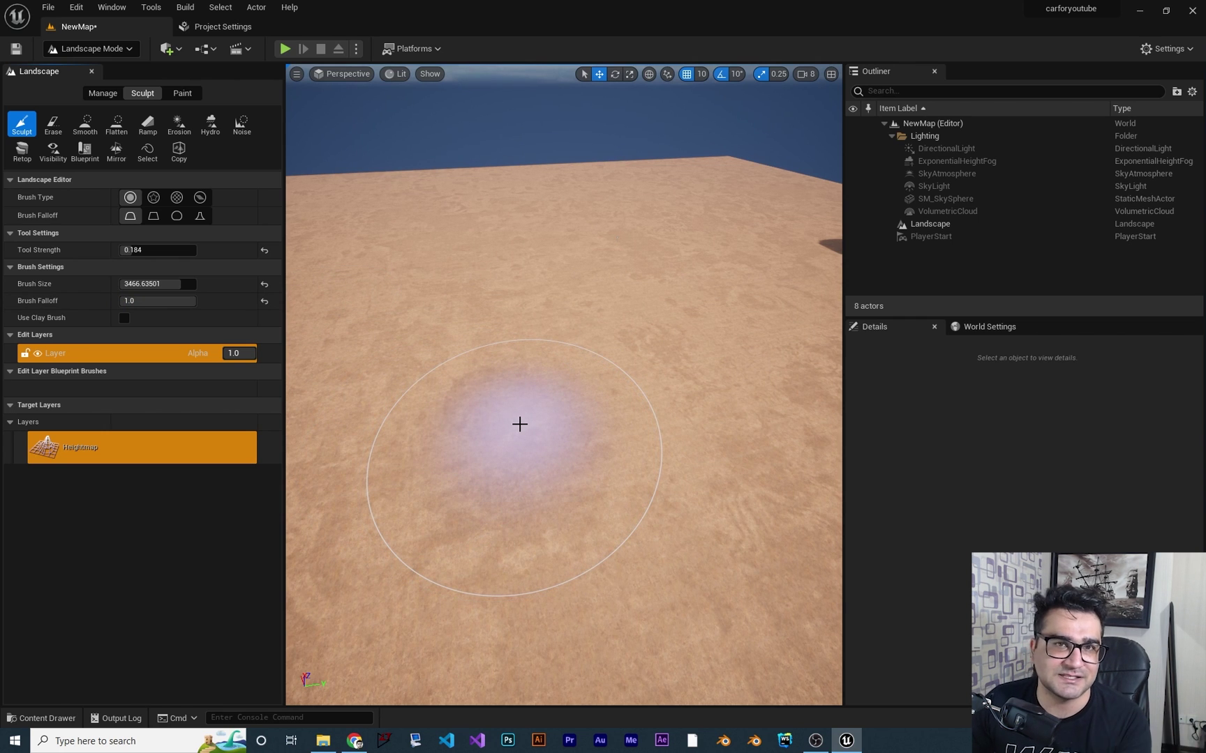
{"action": "left_click_drag", "start_coordinate": [520, 425], "coordinate": [519, 423]}
{"action": "mouse_move", "coordinate": [519, 422]}
{"action": "right_mouse_down"}
{"action": "mouse_move", "coordinate": [726, 423]}
{"action": "mouse_move", "coordinate": [515, 418]}
{"action": "mouse_move", "coordinate": [541, 474]}
{"action": "right_mouse_up"}
{"action": "key", "text": "s"}
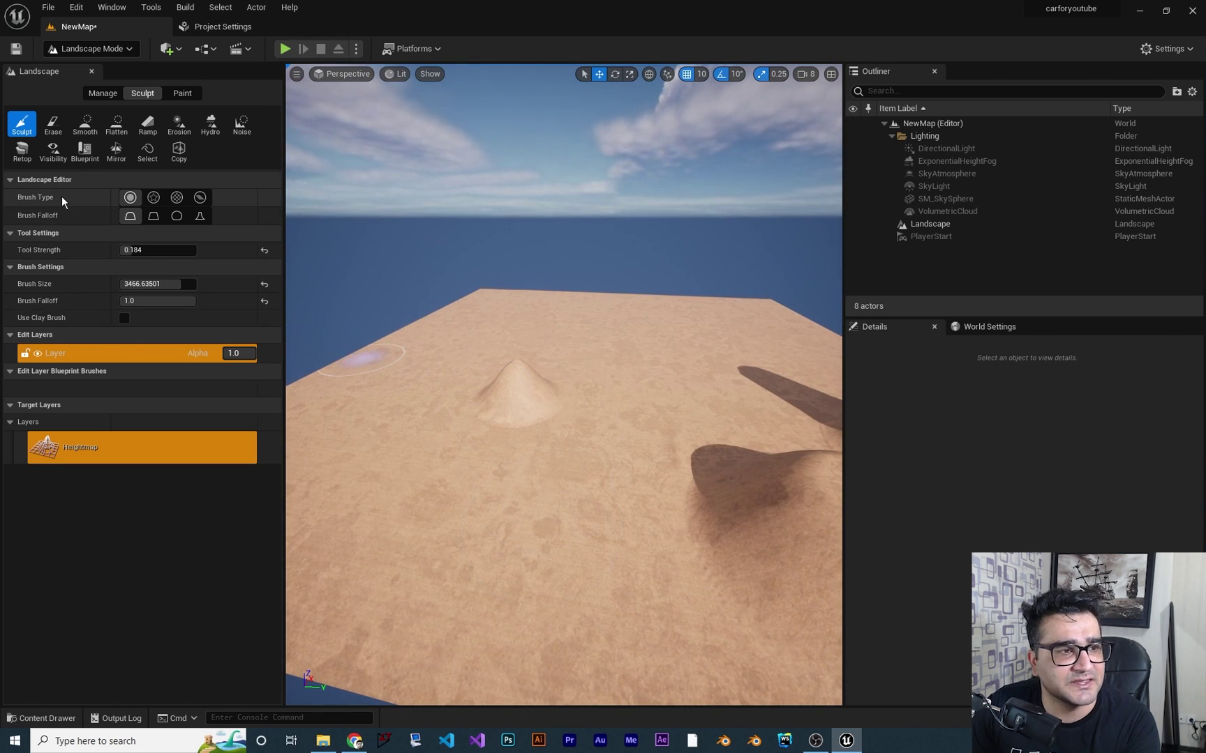
Switch to the alpha brush type and stamp a rough square patch near the pointed hill with the T_MacroVariation texture.
{"action": "left_click", "coordinate": [155, 198]}
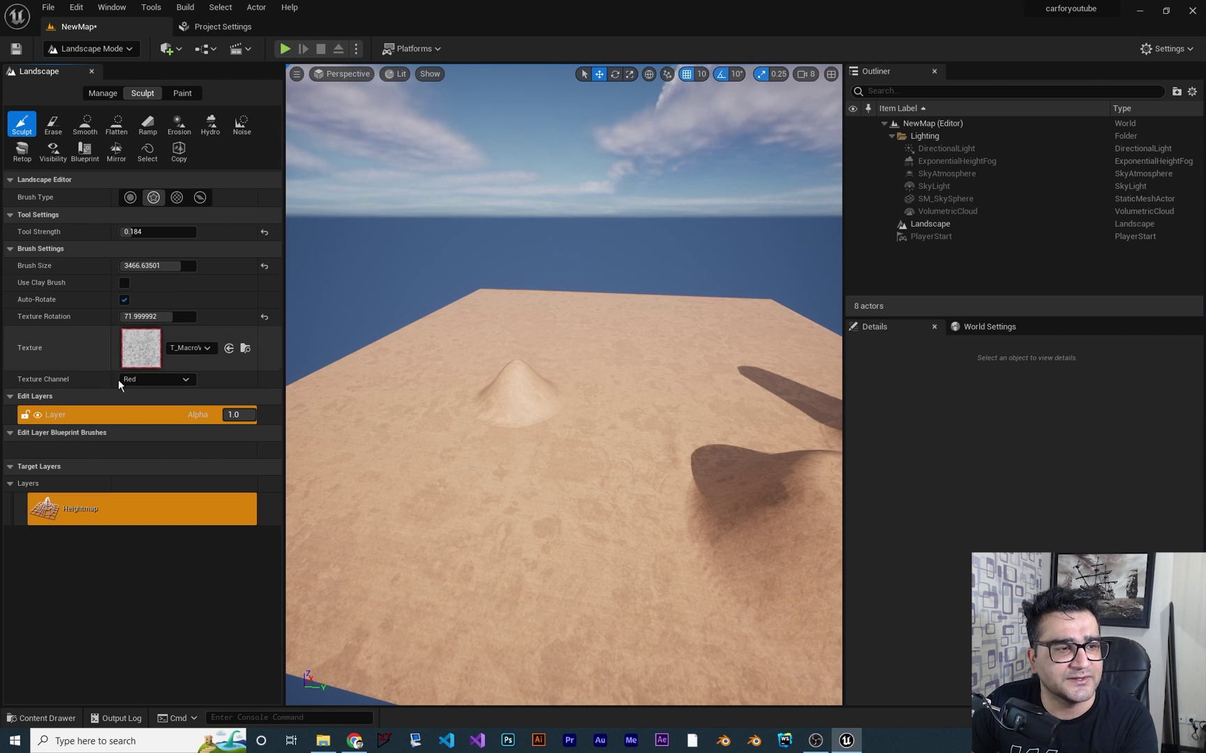
{"action": "left_click", "coordinate": [203, 348]}
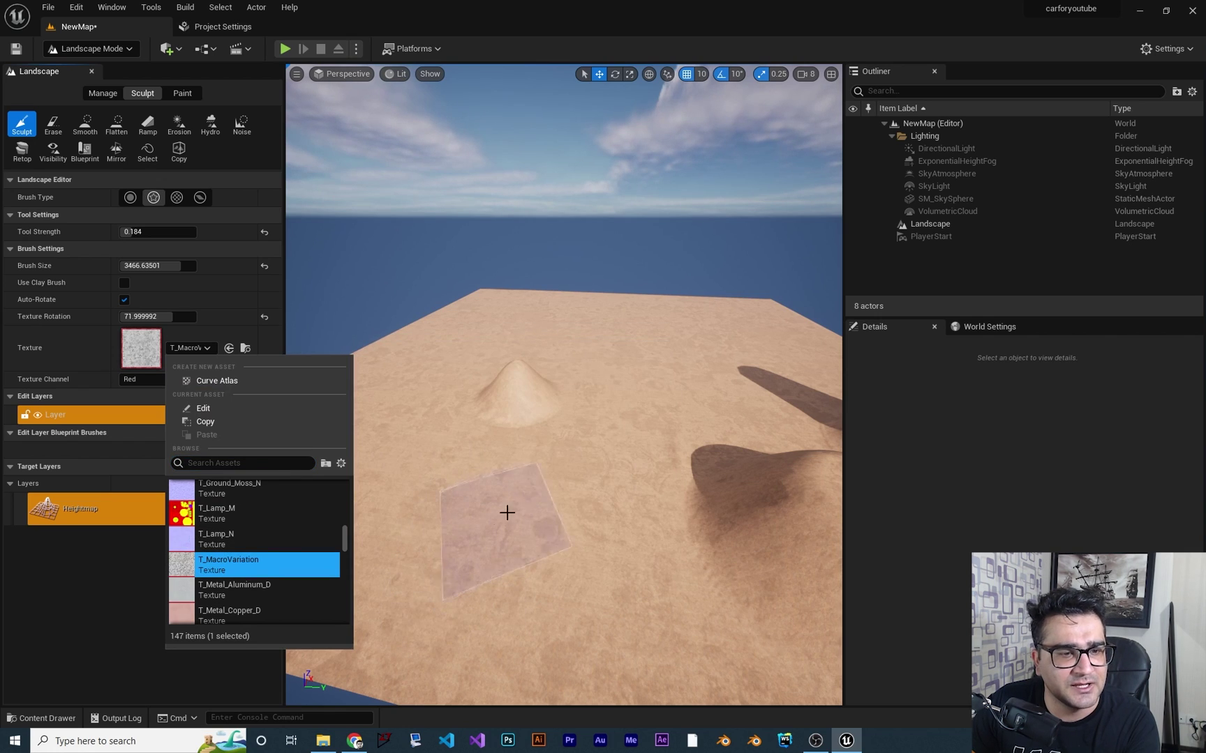
{"action": "left_click", "coordinate": [521, 492]}
{"action": "left_click_drag", "start_coordinate": [521, 492], "coordinate": [521, 493]}
{"action": "mouse_move", "coordinate": [522, 492]}
{"action": "right_mouse_down"}
{"action": "mouse_move", "coordinate": [670, 503]}
{"action": "mouse_move", "coordinate": [628, 537]}
{"action": "mouse_move", "coordinate": [495, 599]}
{"action": "right_mouse_up"}
{"action": "key", "text": "w"}
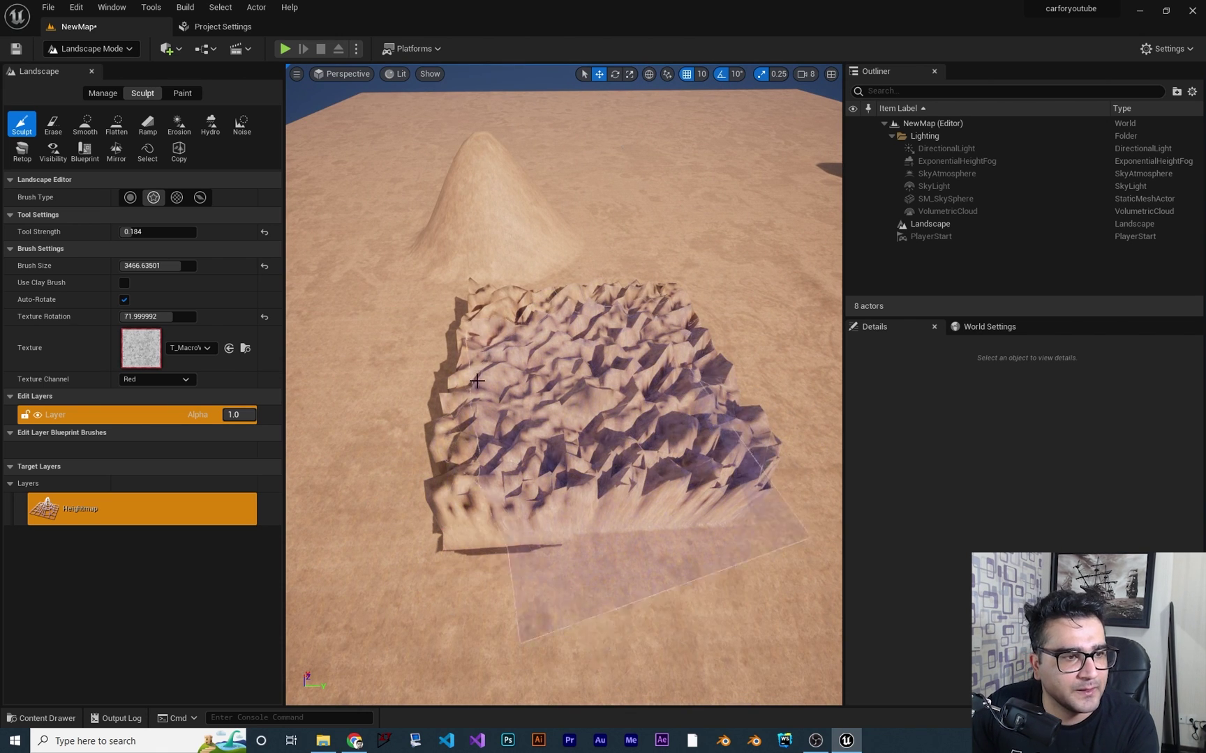
Set the alpha brush's texture channel to Green and sculpt rough texture across the ground around the pointed hill.
{"action": "left_click", "coordinate": [159, 379]}
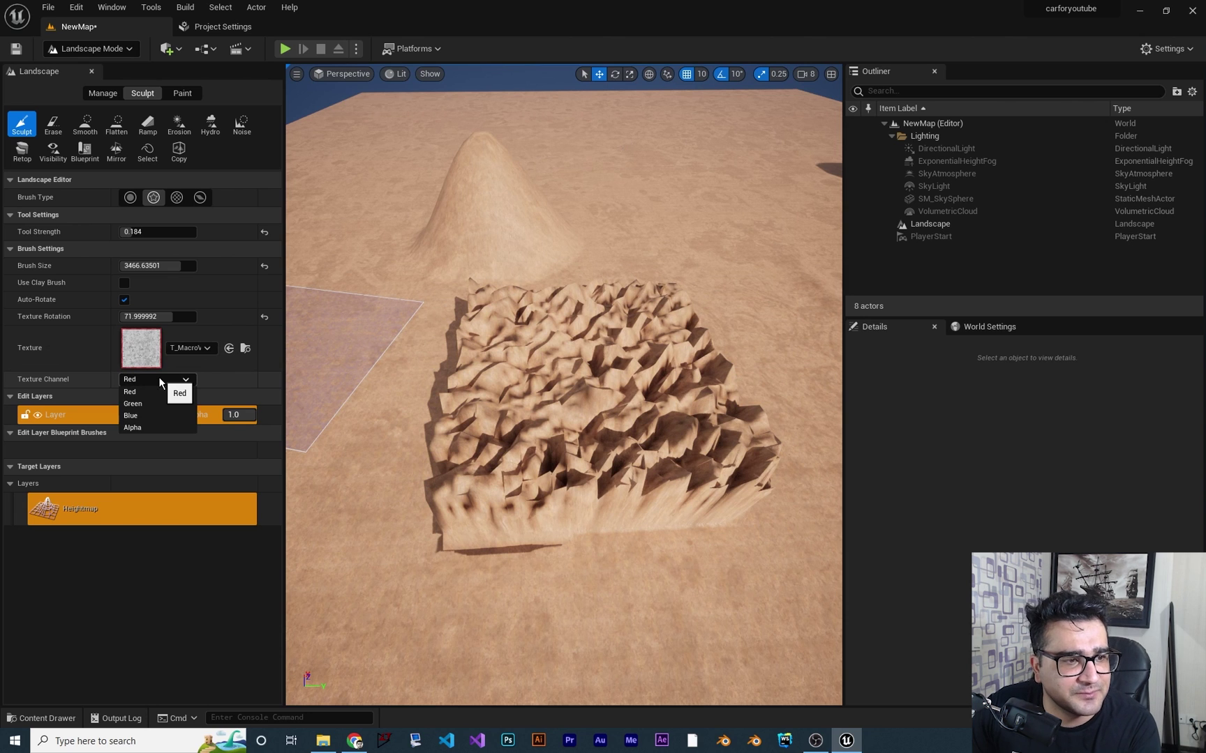
{"action": "left_click", "coordinate": [132, 403]}
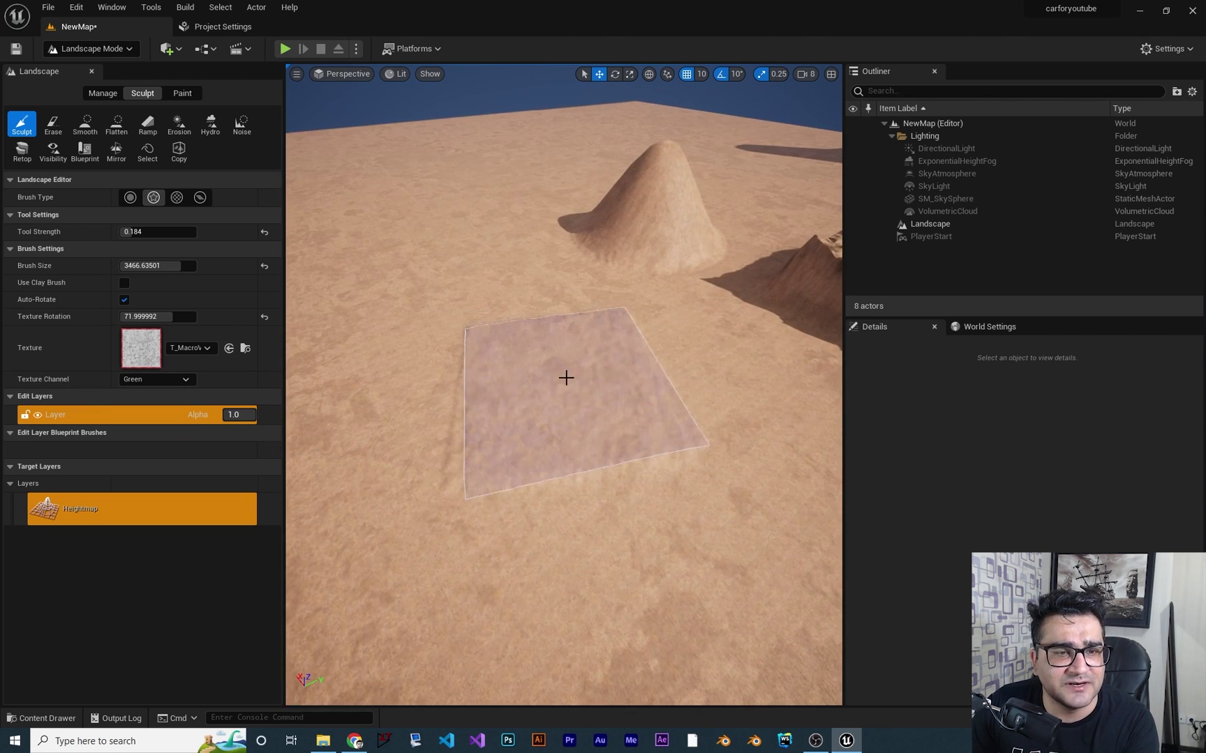
{"action": "mouse_move", "coordinate": [565, 377]}
{"action": "left_mouse_down"}
{"action": "mouse_move", "coordinate": [772, 339]}
{"action": "mouse_move", "coordinate": [635, 316]}
{"action": "mouse_move", "coordinate": [713, 396]}
{"action": "left_mouse_up"}
{"action": "key", "text": "s"}
{"action": "right_click_drag", "start_coordinate": [713, 396], "coordinate": [748, 367]}
{"action": "mouse_move", "coordinate": [655, 368]}
{"action": "left_mouse_down"}
{"action": "mouse_move", "coordinate": [465, 334]}
{"action": "mouse_move", "coordinate": [455, 470]}
{"action": "left_mouse_up"}
Examine the rough textured ground and the surrounding hills from close up and from farther back.
{"action": "key", "text": "d"}
{"action": "mouse_move", "coordinate": [671, 557]}
{"action": "right_mouse_down"}
{"action": "mouse_move", "coordinate": [739, 557]}
{"action": "mouse_move", "coordinate": [671, 516]}
{"action": "right_mouse_up"}
{"action": "mouse_move", "coordinate": [616, 480]}
{"action": "right_mouse_down"}
{"action": "mouse_move", "coordinate": [419, 480]}
{"action": "mouse_move", "coordinate": [432, 418]}
{"action": "right_mouse_up"}
{"action": "key", "text": "w"}
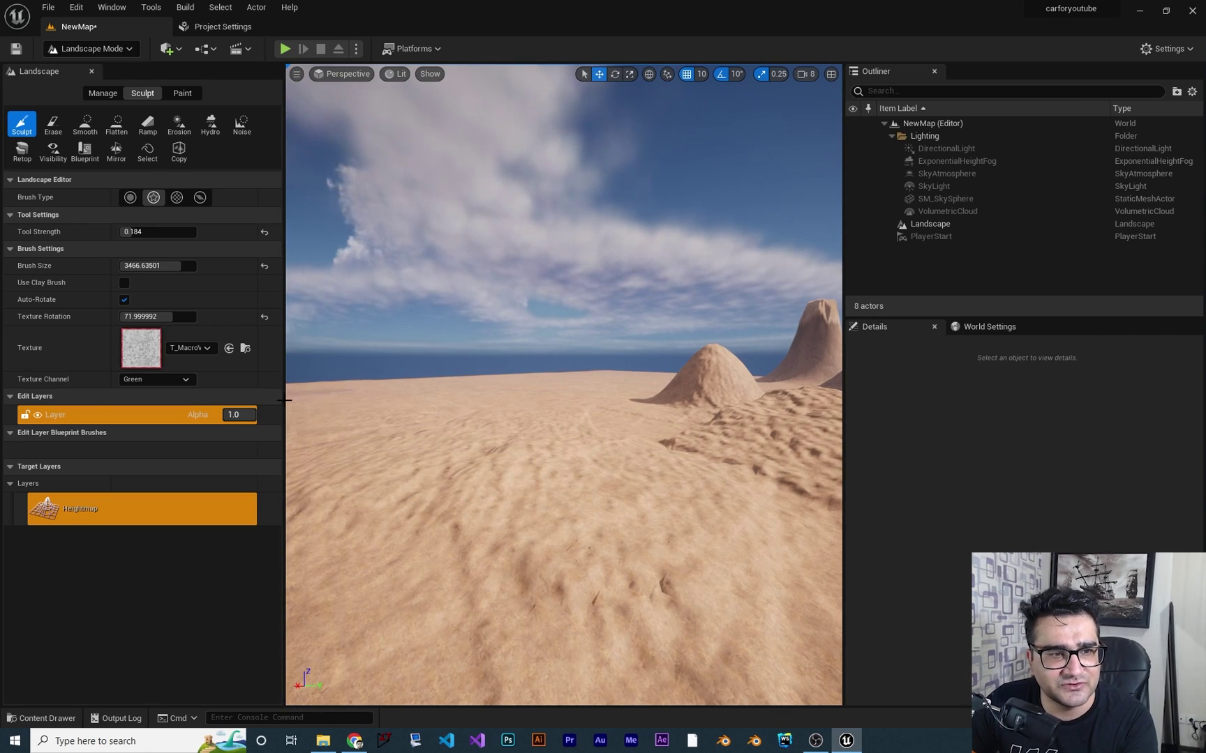
{"action": "mouse_move", "coordinate": [569, 607]}
{"action": "right_mouse_down"}
{"action": "mouse_move", "coordinate": [614, 607]}
{"action": "mouse_move", "coordinate": [586, 649]}
{"action": "mouse_move", "coordinate": [390, 600]}
{"action": "mouse_move", "coordinate": [418, 669]}
{"action": "right_mouse_up"}
{"action": "key", "text": "s"}
{"action": "key", "text": "d"}
{"action": "key", "text": "s"}
{"action": "right_click_drag", "start_coordinate": [524, 499], "coordinate": [628, 474]}
{"action": "key", "text": "w"}
{"action": "left_click", "coordinate": [753, 477]}
{"action": "mouse_move", "coordinate": [557, 480]}
{"action": "right_mouse_down"}
{"action": "mouse_move", "coordinate": [562, 493]}
{"action": "mouse_move", "coordinate": [557, 480]}
{"action": "right_mouse_up"}
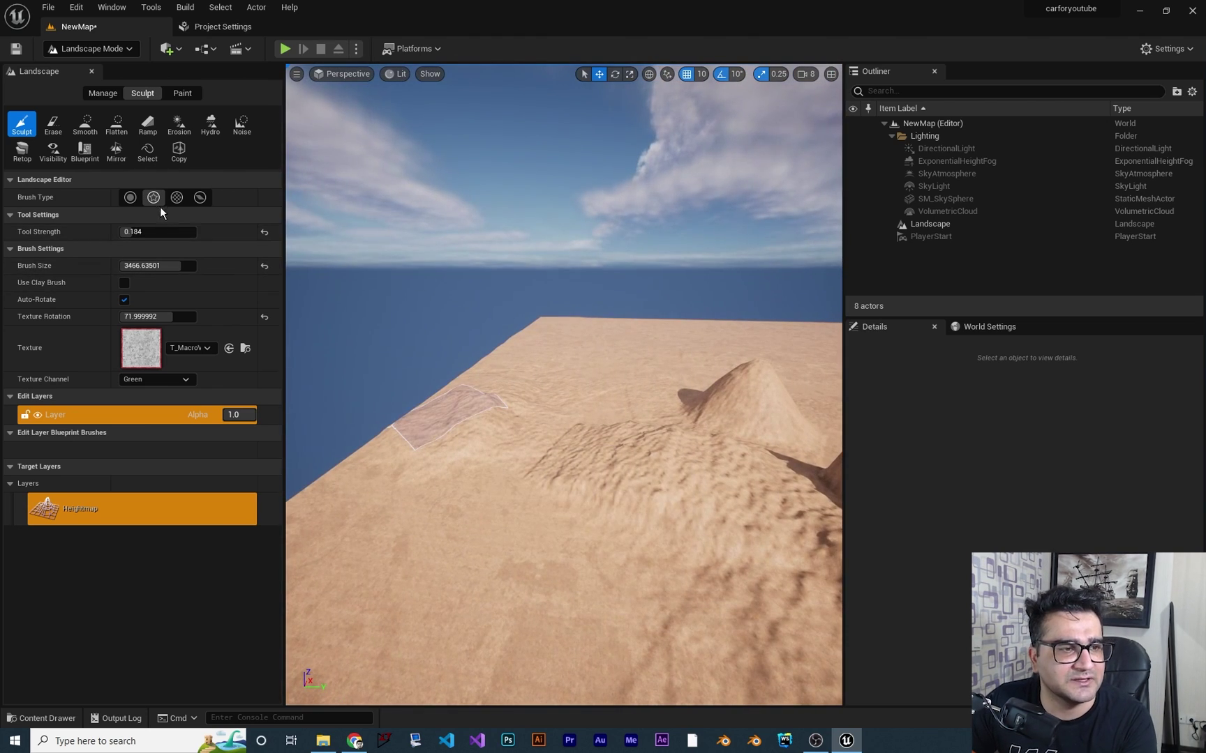
Switch to the pattern brush type and sculpt a bumpy mound and rough patches around the tall peak's base.
{"action": "left_click", "coordinate": [179, 198]}
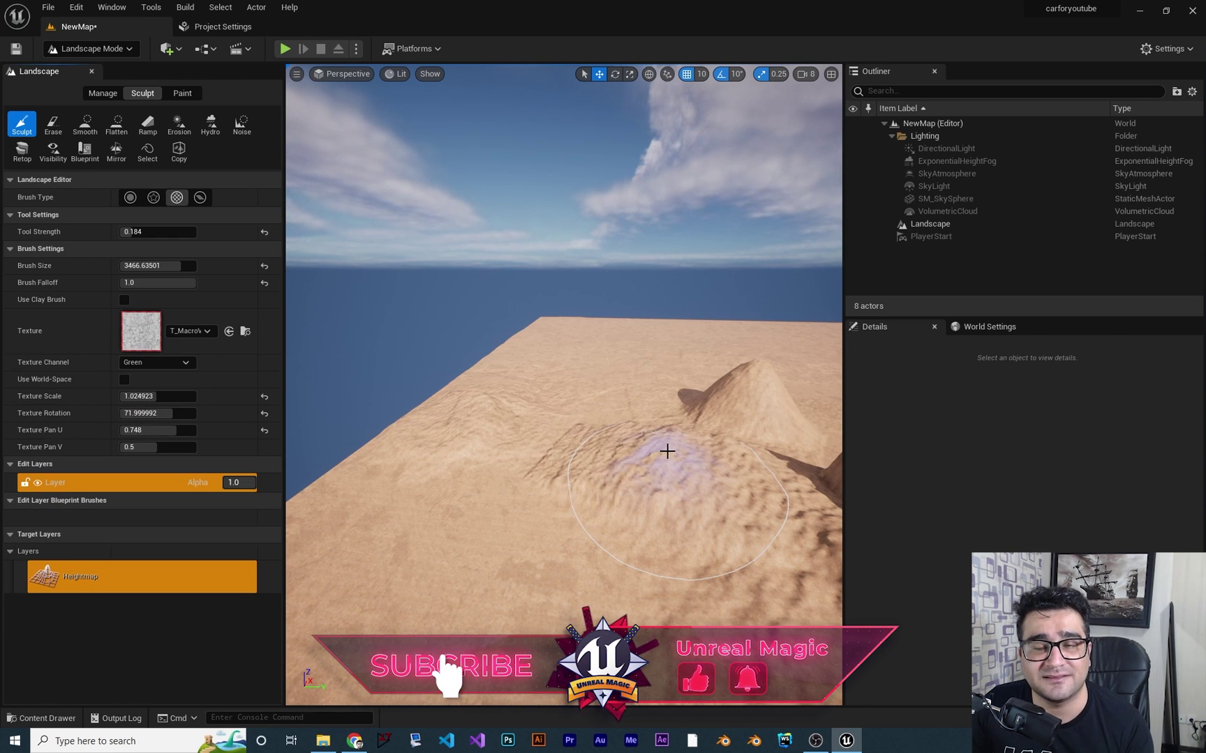
{"action": "right_click_drag", "start_coordinate": [633, 527], "coordinate": [446, 594]}
{"action": "right_click_drag", "start_coordinate": [562, 442], "coordinate": [563, 442]}
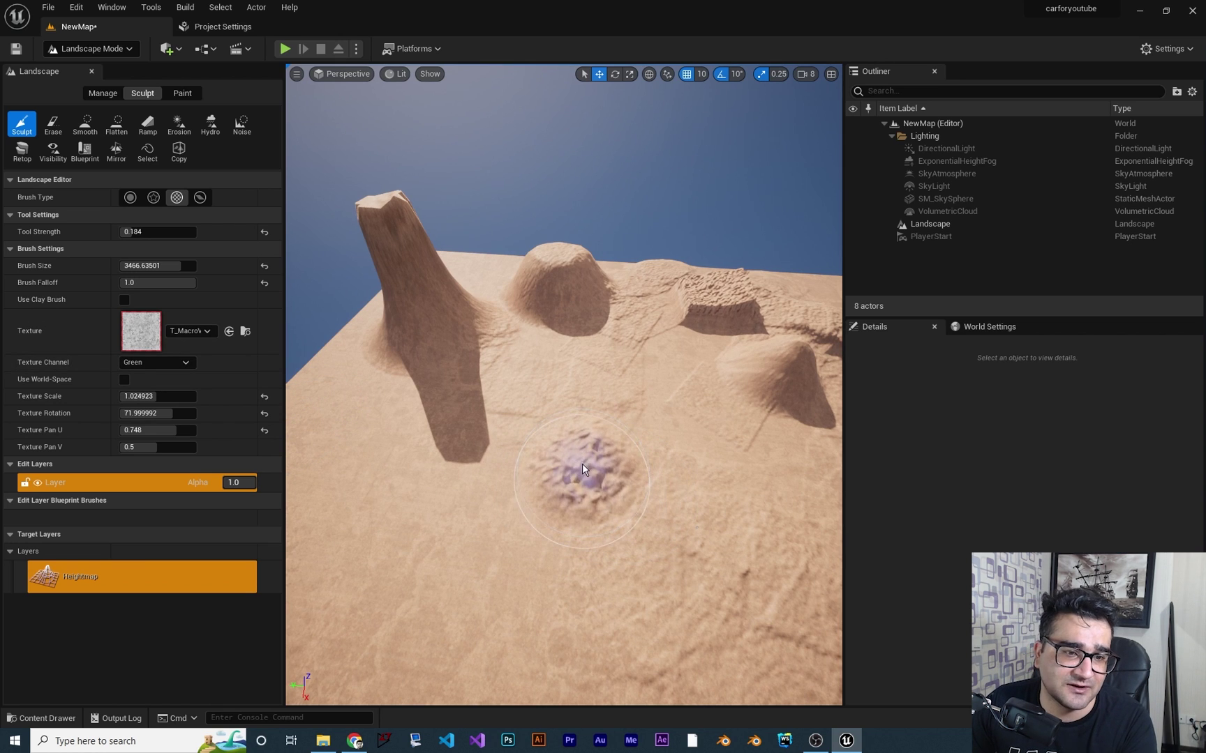
{"action": "mouse_move", "coordinate": [471, 491]}
{"action": "left_mouse_down"}
{"action": "mouse_move", "coordinate": [395, 414]}
{"action": "mouse_move", "coordinate": [611, 337]}
{"action": "left_mouse_up"}
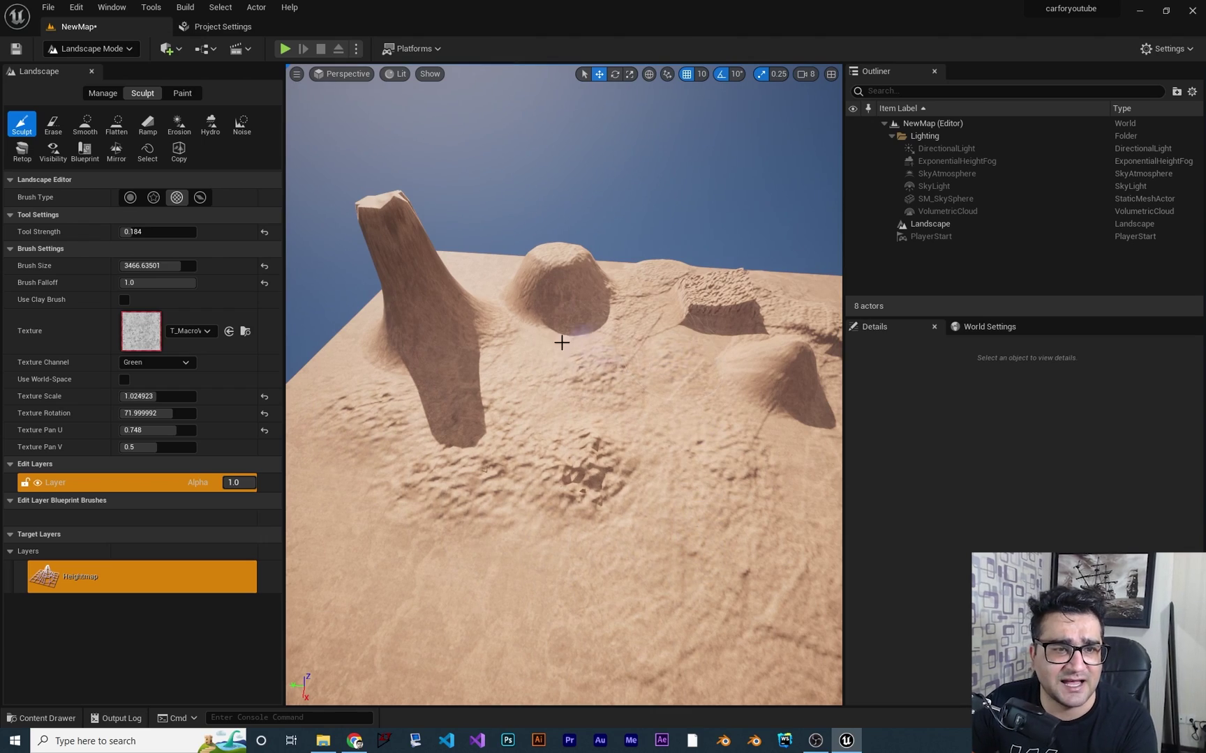
Lower the pattern brush's texture scale to 0.213373, reduce its texture rotation, and sculpt rough relief across the open ground.
{"action": "right_click_drag", "start_coordinate": [560, 400], "coordinate": [502, 352]}
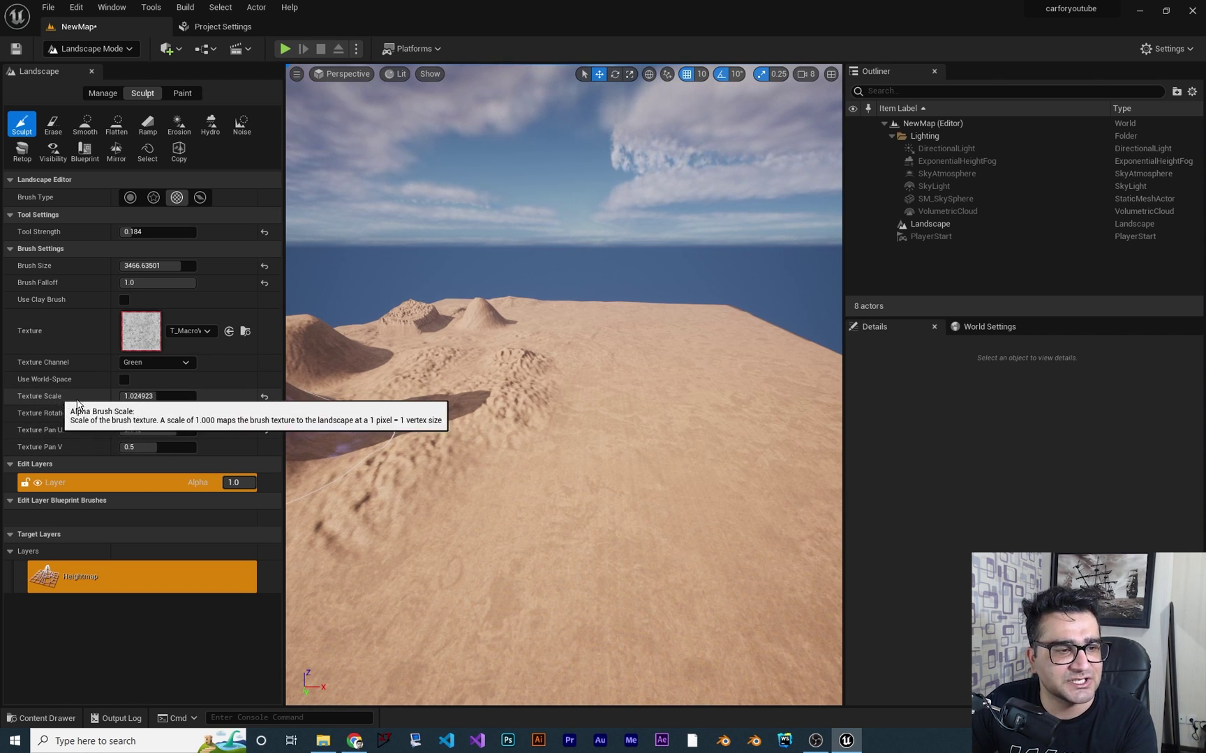
{"action": "left_click_drag", "start_coordinate": [164, 402], "coordinate": [171, 402]}
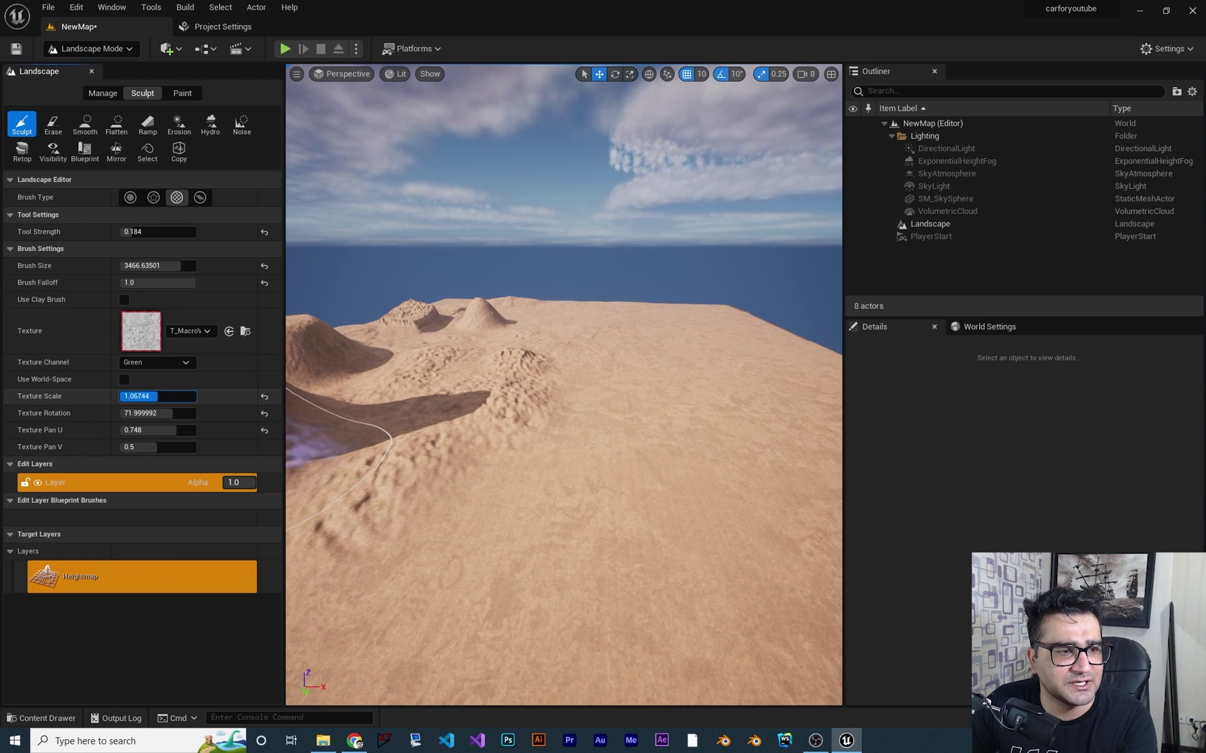
{"action": "key", "text": "Return"}
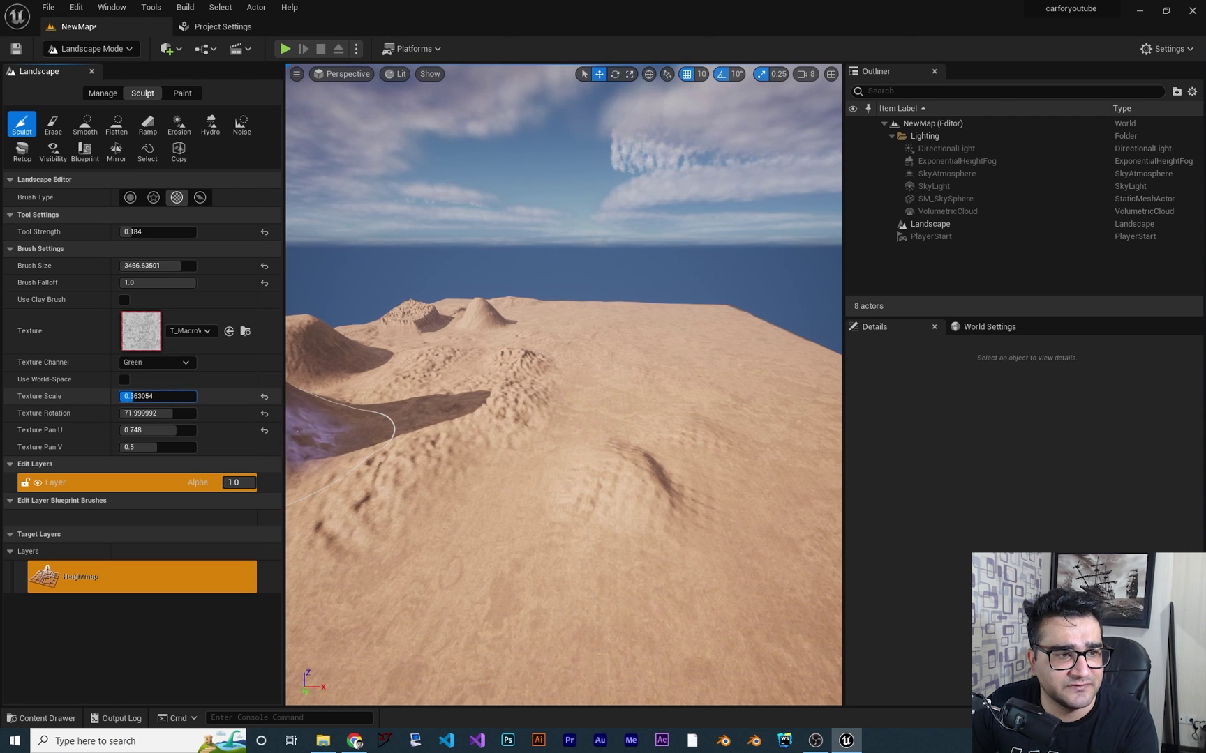
{"action": "key", "text": "Return"}
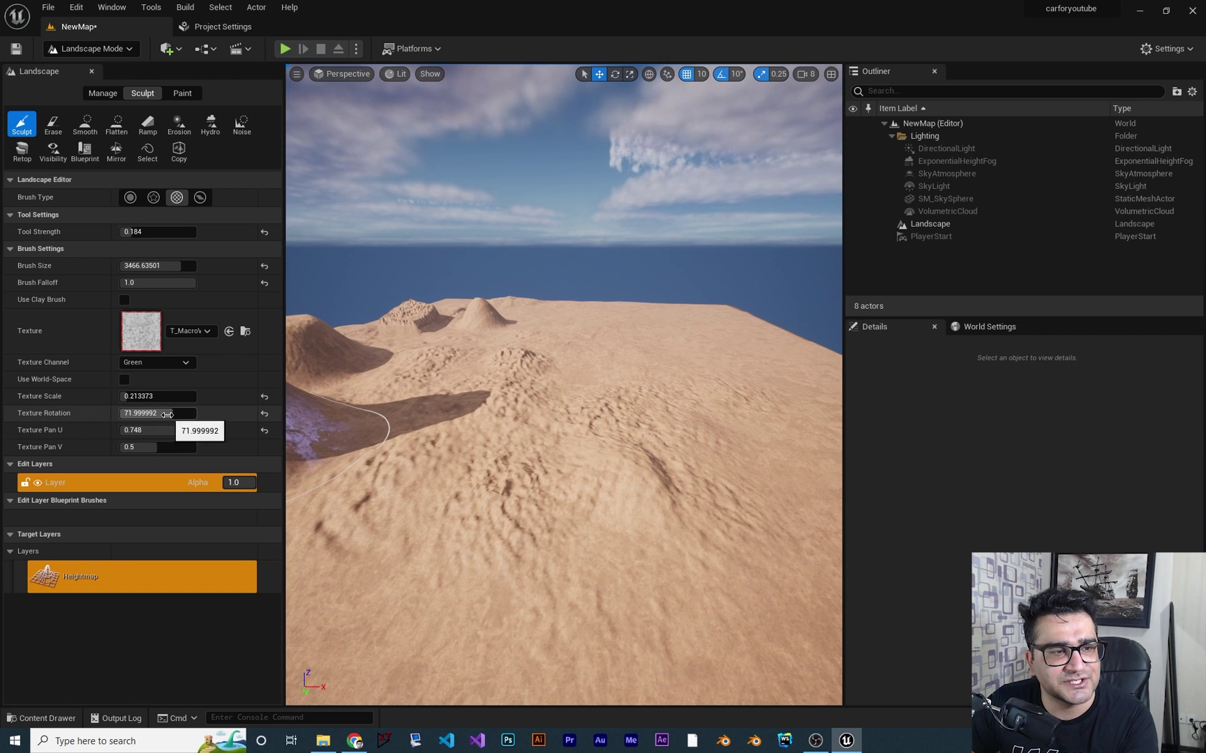
{"action": "left_click_drag", "start_coordinate": [158, 413], "coordinate": [149, 413]}
{"action": "mouse_move", "coordinate": [659, 511]}
{"action": "left_mouse_down"}
{"action": "mouse_move", "coordinate": [565, 632]}
{"action": "mouse_move", "coordinate": [420, 370]}
{"action": "left_mouse_up"}
Switch to the component brush type and set its brush size to 1.
{"action": "left_click", "coordinate": [201, 198]}
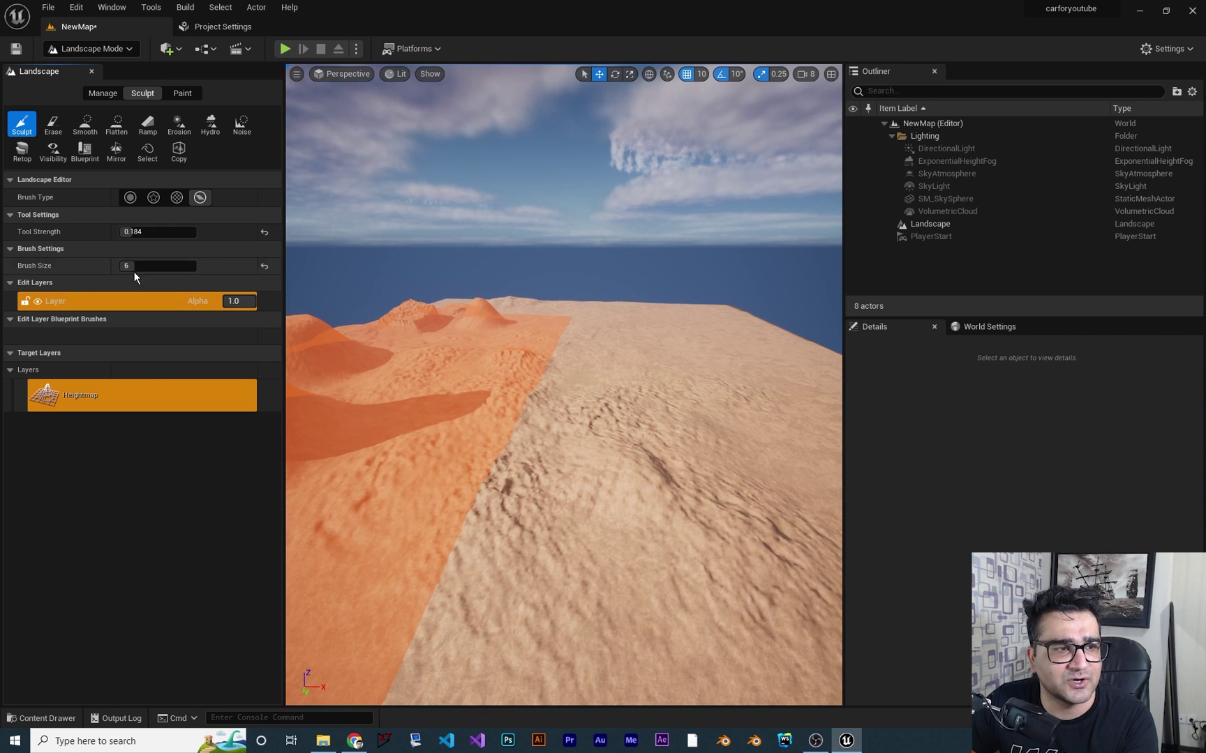
{"action": "left_click", "coordinate": [150, 265]}
{"action": "type", "text": "1"}
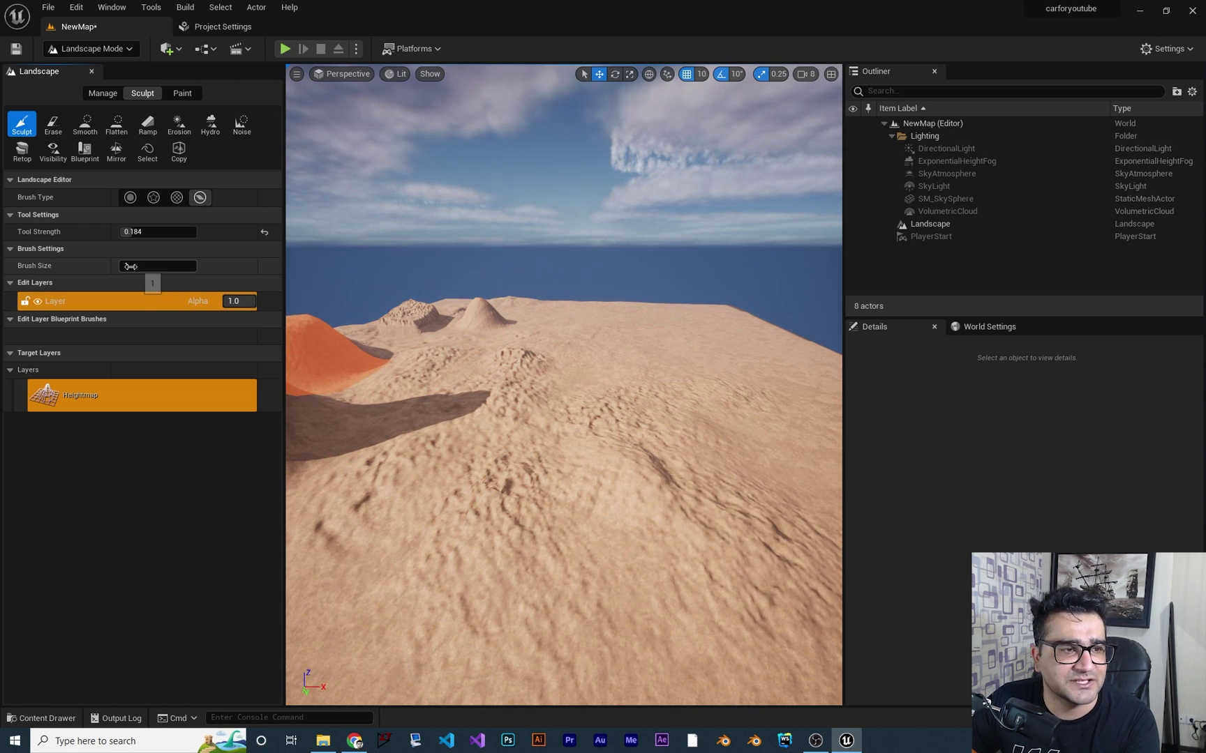
Raise a square patch of terrain with the component brush, and set the brush size to 64 to cover the whole landscape.
{"action": "left_click", "coordinate": [684, 439]}
{"action": "left_click_drag", "start_coordinate": [140, 264], "coordinate": [218, 263]}
{"action": "key", "text": "s"}
{"action": "mouse_move", "coordinate": [560, 421]}
{"action": "right_mouse_down"}
{"action": "mouse_move", "coordinate": [568, 446]}
{"action": "mouse_move", "coordinate": [575, 378]}
{"action": "right_mouse_up"}
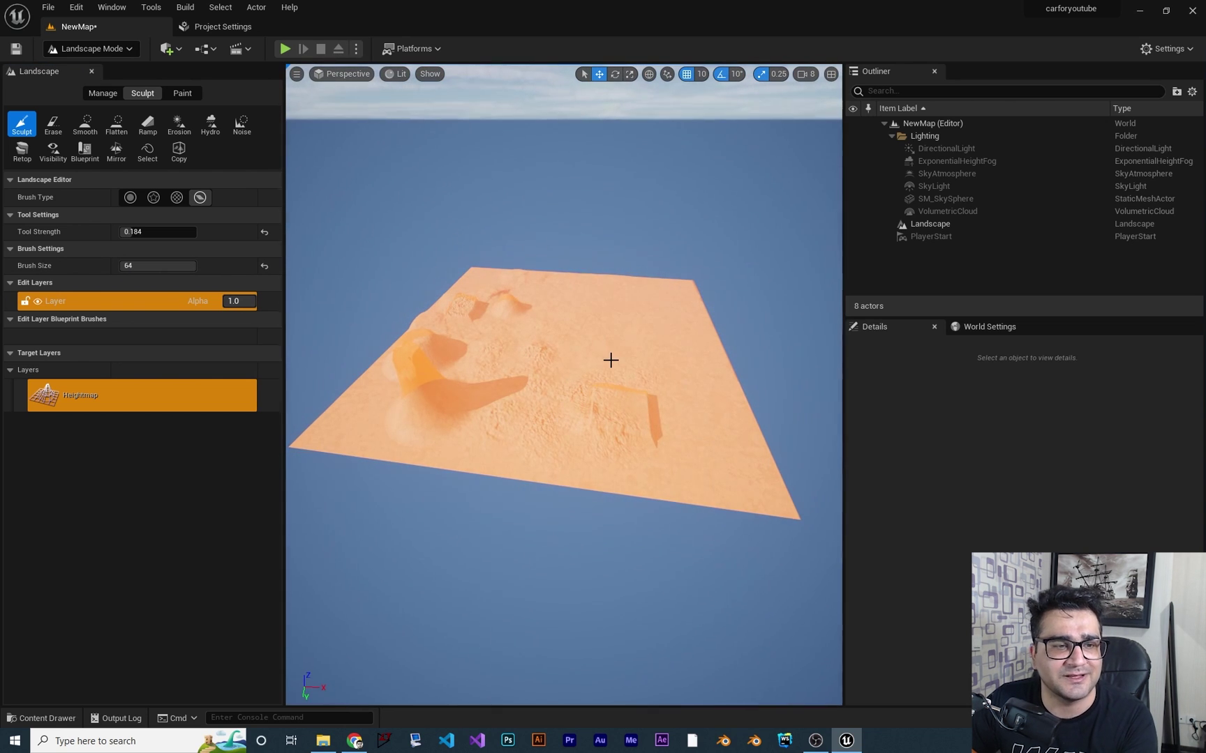
Brush over the raised square block and the rough ground beside it with the Erase tool, and lower the tool strength to 0.064.
{"action": "left_click", "coordinate": [53, 129]}
{"action": "mouse_move", "coordinate": [522, 431]}
{"action": "right_mouse_down"}
{"action": "mouse_move", "coordinate": [586, 467]}
{"action": "mouse_move", "coordinate": [649, 425]}
{"action": "right_mouse_up"}
{"action": "key", "text": "w"}
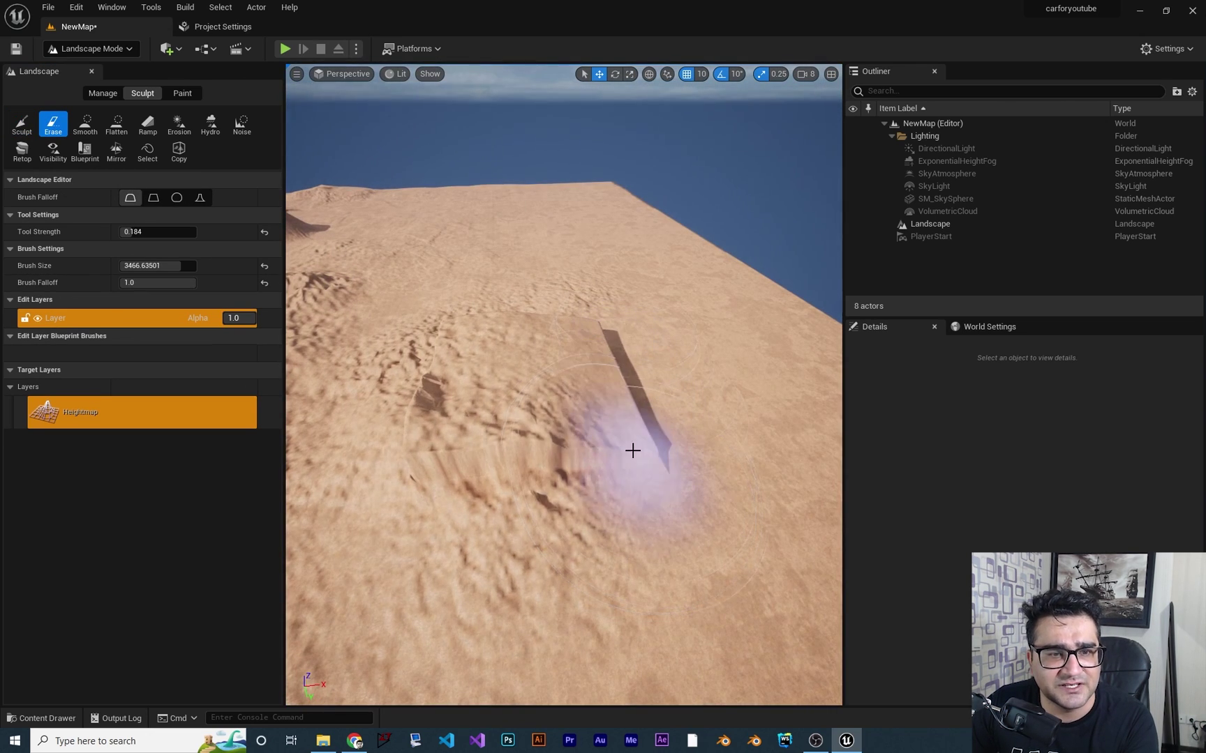
{"action": "left_click_drag", "start_coordinate": [632, 451], "coordinate": [446, 352]}
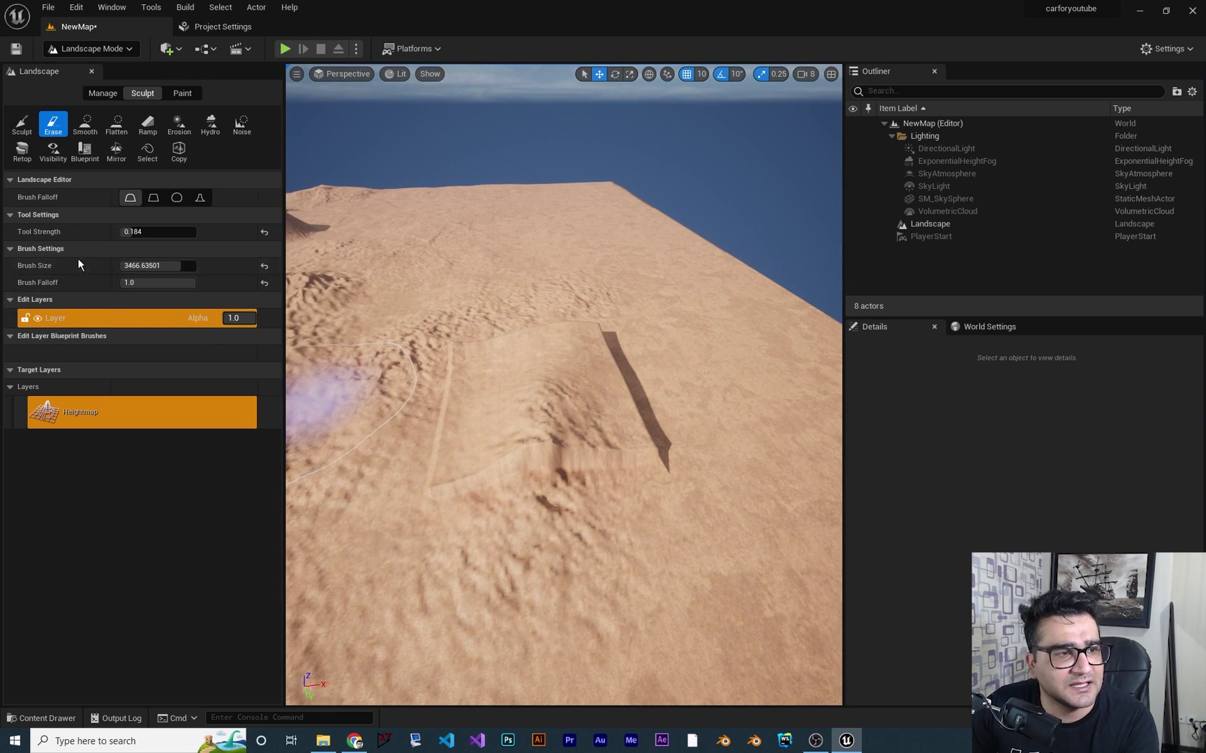
{"action": "mouse_move", "coordinate": [389, 389]}
{"action": "left_mouse_down"}
{"action": "mouse_move", "coordinate": [629, 398]}
{"action": "mouse_move", "coordinate": [449, 402]}
{"action": "mouse_move", "coordinate": [586, 418]}
{"action": "left_mouse_up"}
{"action": "mouse_move", "coordinate": [586, 418]}
{"action": "right_mouse_down"}
{"action": "mouse_move", "coordinate": [551, 436]}
{"action": "mouse_move", "coordinate": [391, 377]}
{"action": "mouse_move", "coordinate": [419, 358]}
{"action": "right_mouse_up"}
{"action": "key", "text": "d"}
{"action": "key", "text": "a"}
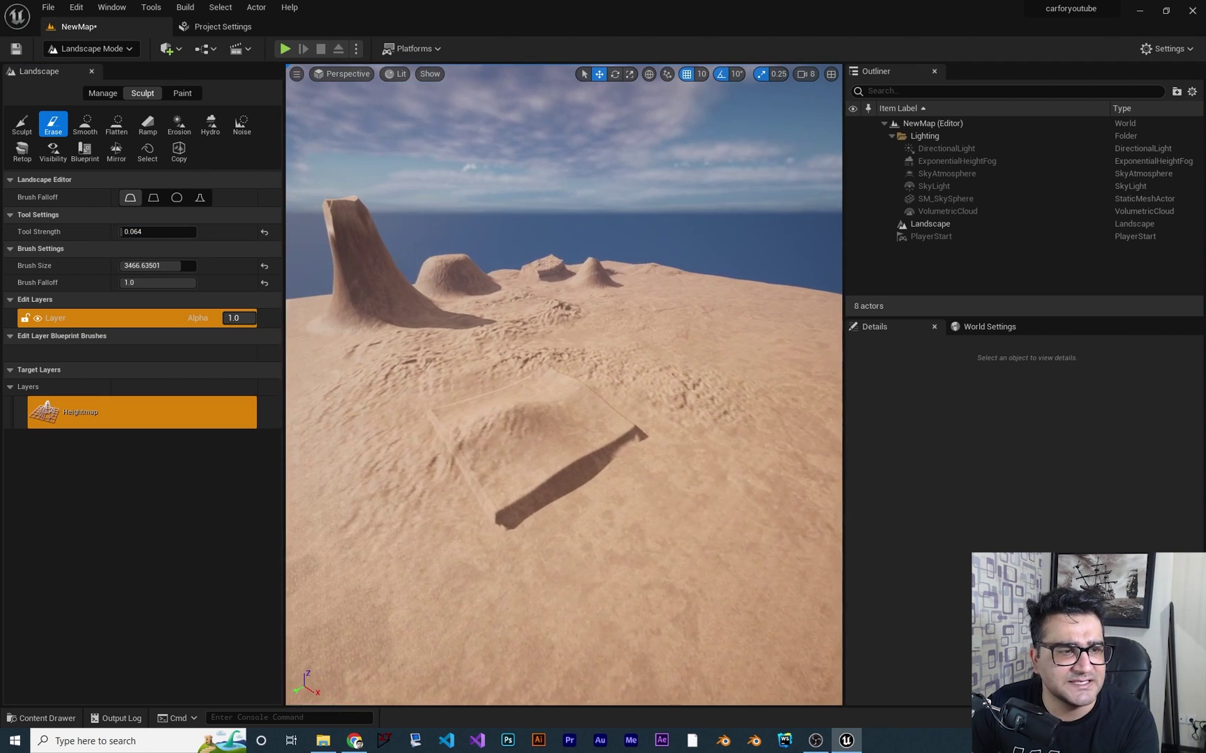
{"action": "scroll", "coordinate": [156, 258], "scroll_direction": "down", "scroll_amount": 1}
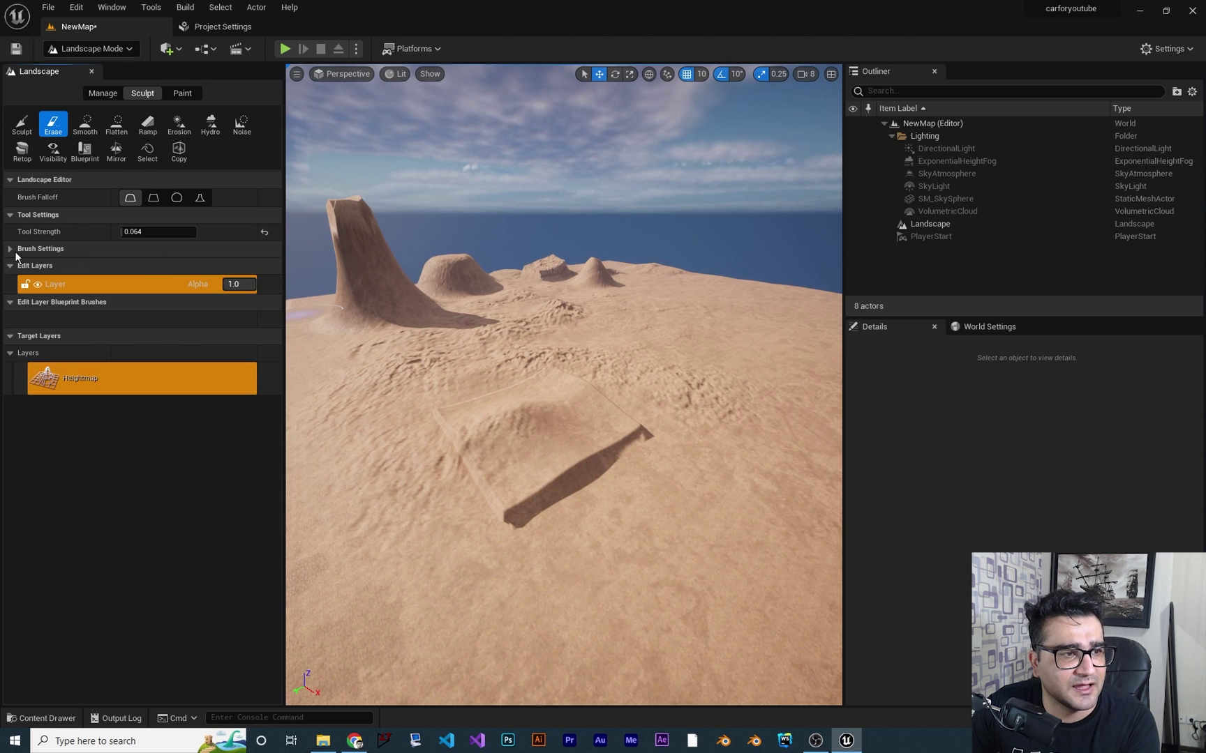
{"action": "scroll", "coordinate": [73, 267], "scroll_direction": "up", "scroll_amount": 1}
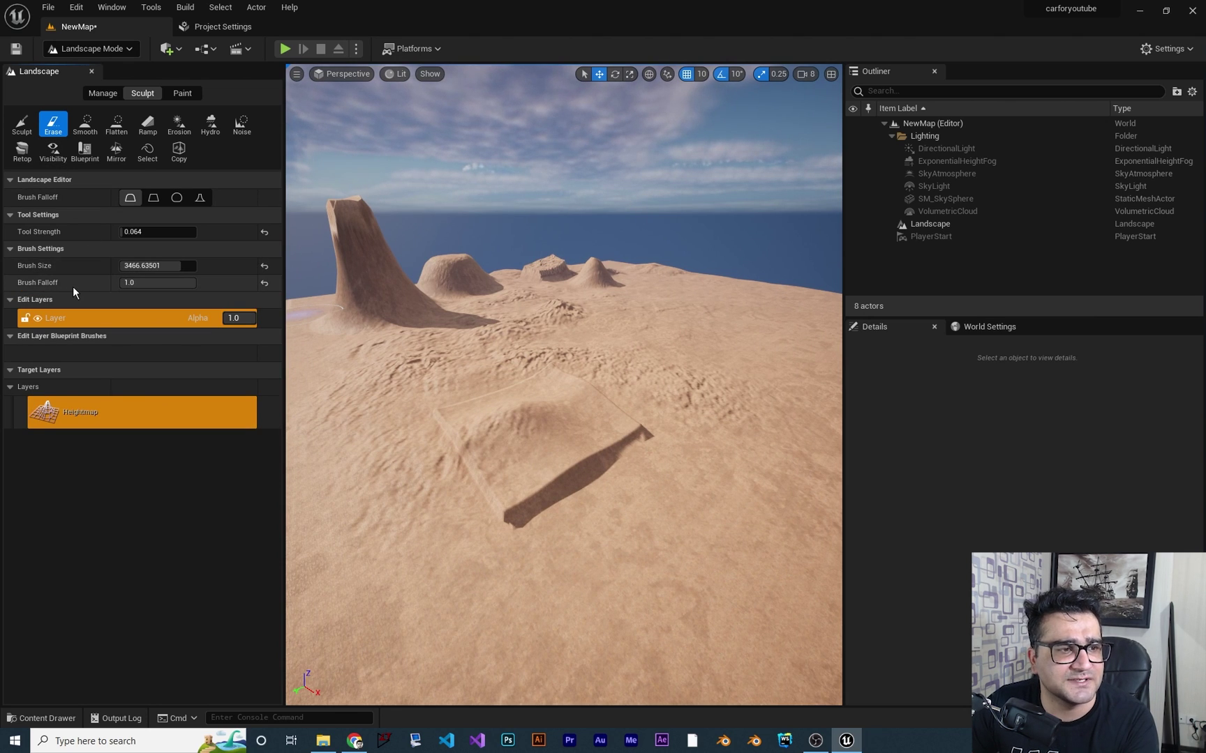
Switch to the Smooth tool at the spiky block, with tool strength 0.032 and brush size 823.485535.
{"action": "left_click", "coordinate": [85, 131]}
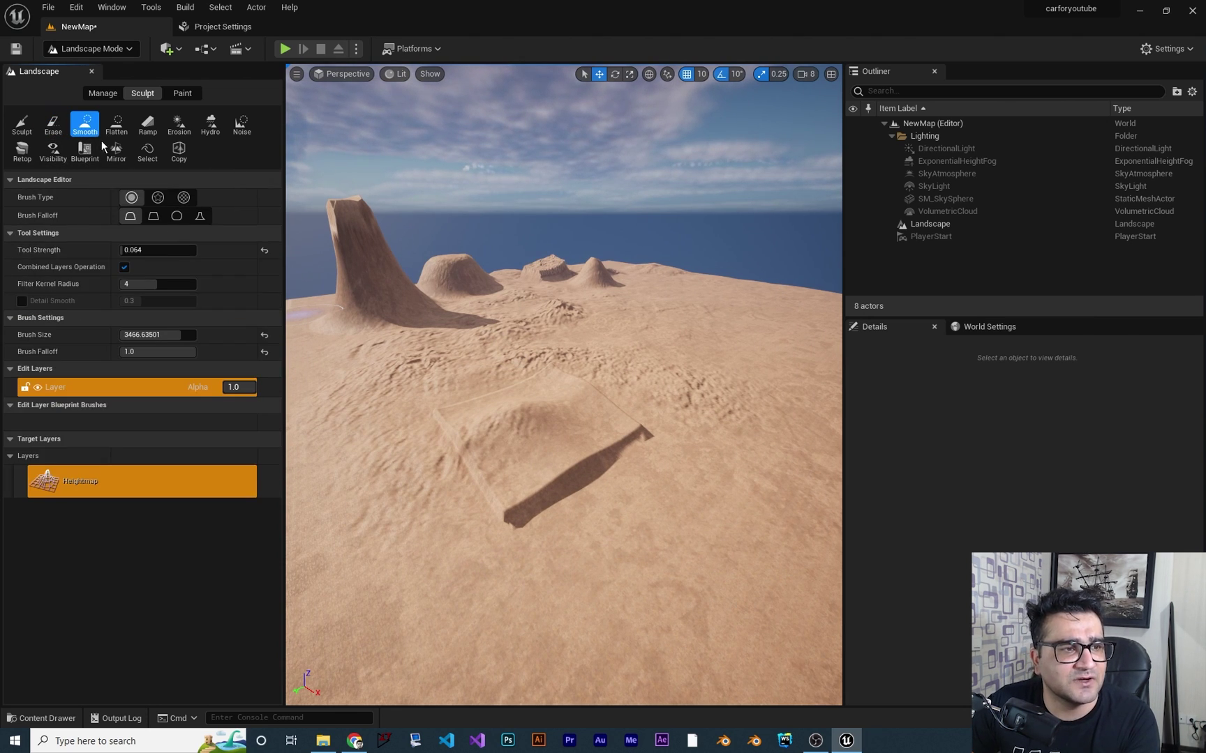
{"action": "mouse_move", "coordinate": [551, 337]}
{"action": "right_mouse_down"}
{"action": "mouse_move", "coordinate": [531, 296]}
{"action": "mouse_move", "coordinate": [541, 258]}
{"action": "mouse_move", "coordinate": [547, 289]}
{"action": "mouse_move", "coordinate": [558, 282]}
{"action": "mouse_move", "coordinate": [554, 272]}
{"action": "mouse_move", "coordinate": [516, 300]}
{"action": "right_mouse_up"}
{"action": "key", "text": "w"}
{"action": "key", "text": "w"}
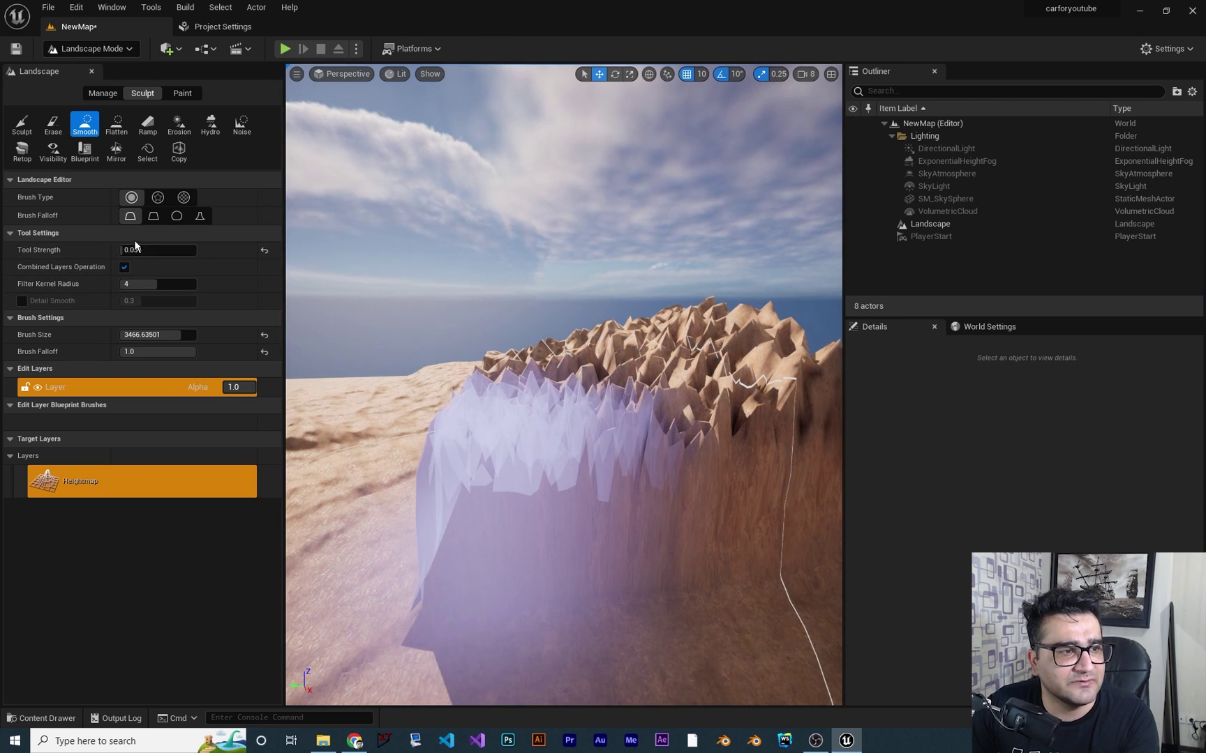
{"action": "left_click_drag", "start_coordinate": [167, 250], "coordinate": [162, 249]}
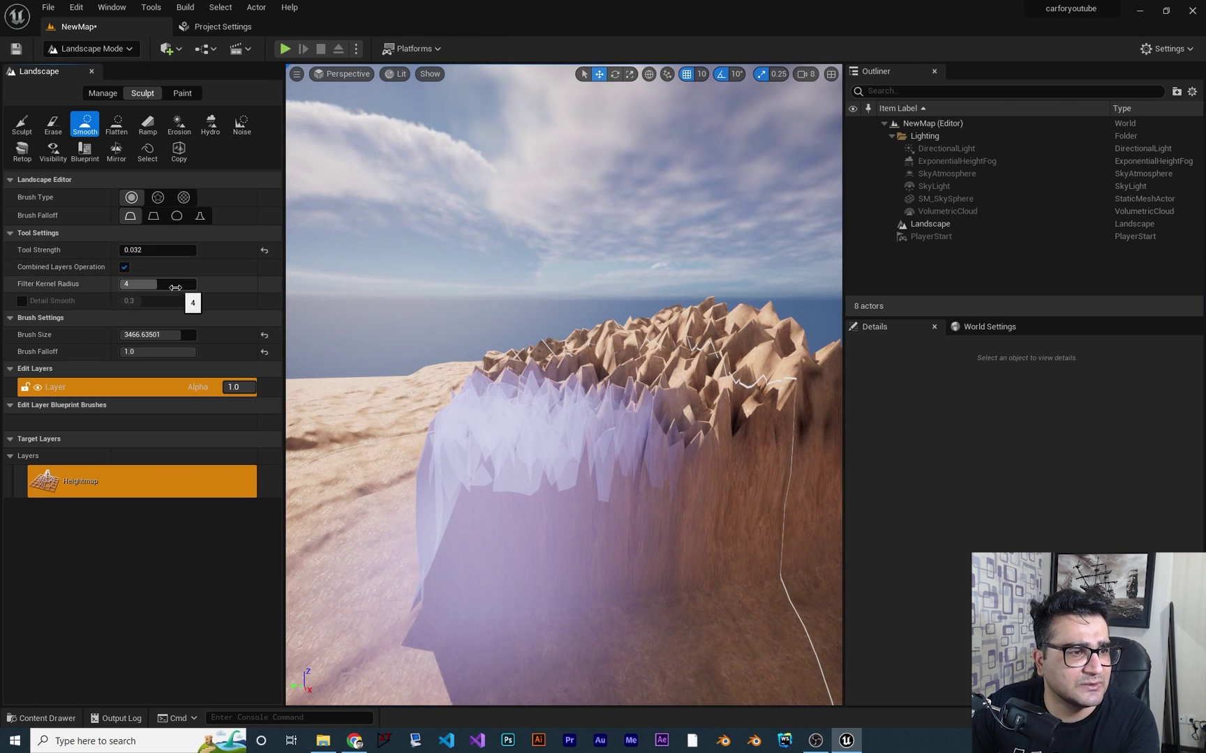
{"action": "mouse_move", "coordinate": [178, 342]}
{"action": "left_mouse_down"}
{"action": "mouse_move", "coordinate": [150, 341]}
{"action": "mouse_move", "coordinate": [177, 335]}
{"action": "left_mouse_up"}
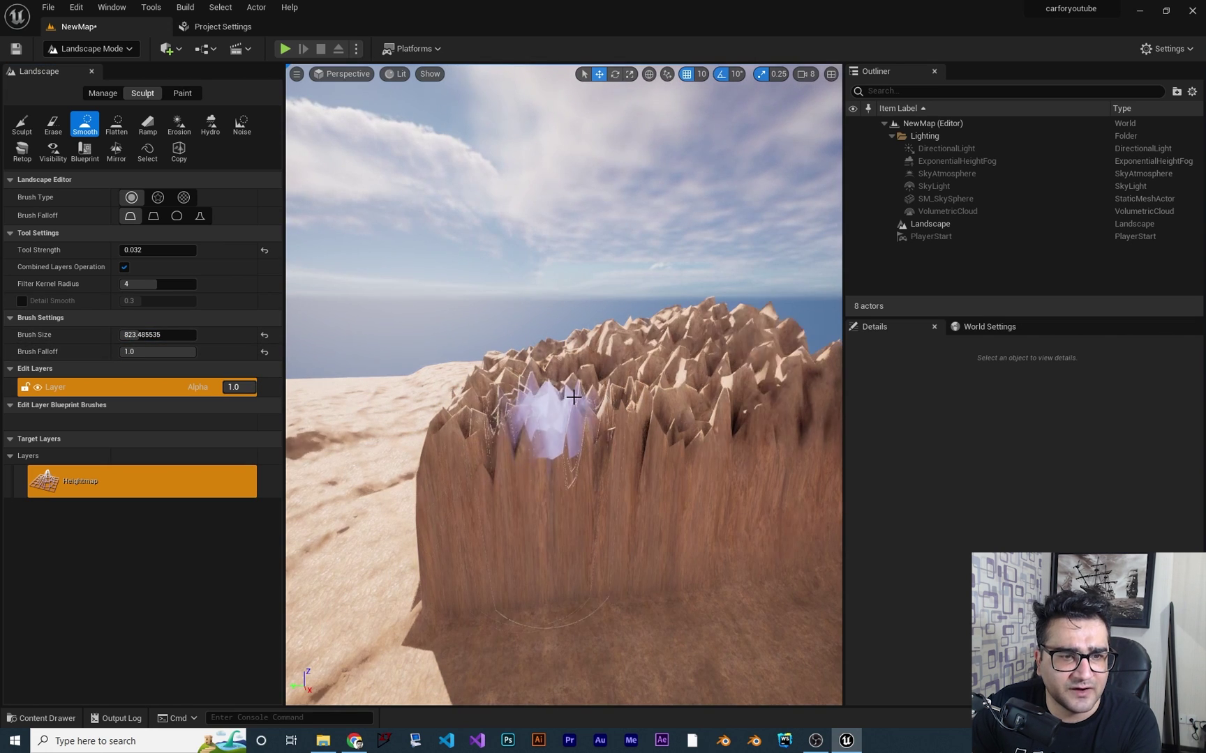
Smooth the jagged spikes along the near edge and top of the spiky block.
{"action": "mouse_move", "coordinate": [604, 366]}
{"action": "left_mouse_down"}
{"action": "mouse_move", "coordinate": [520, 436]}
{"action": "mouse_move", "coordinate": [579, 408]}
{"action": "mouse_move", "coordinate": [556, 404]}
{"action": "left_mouse_up"}
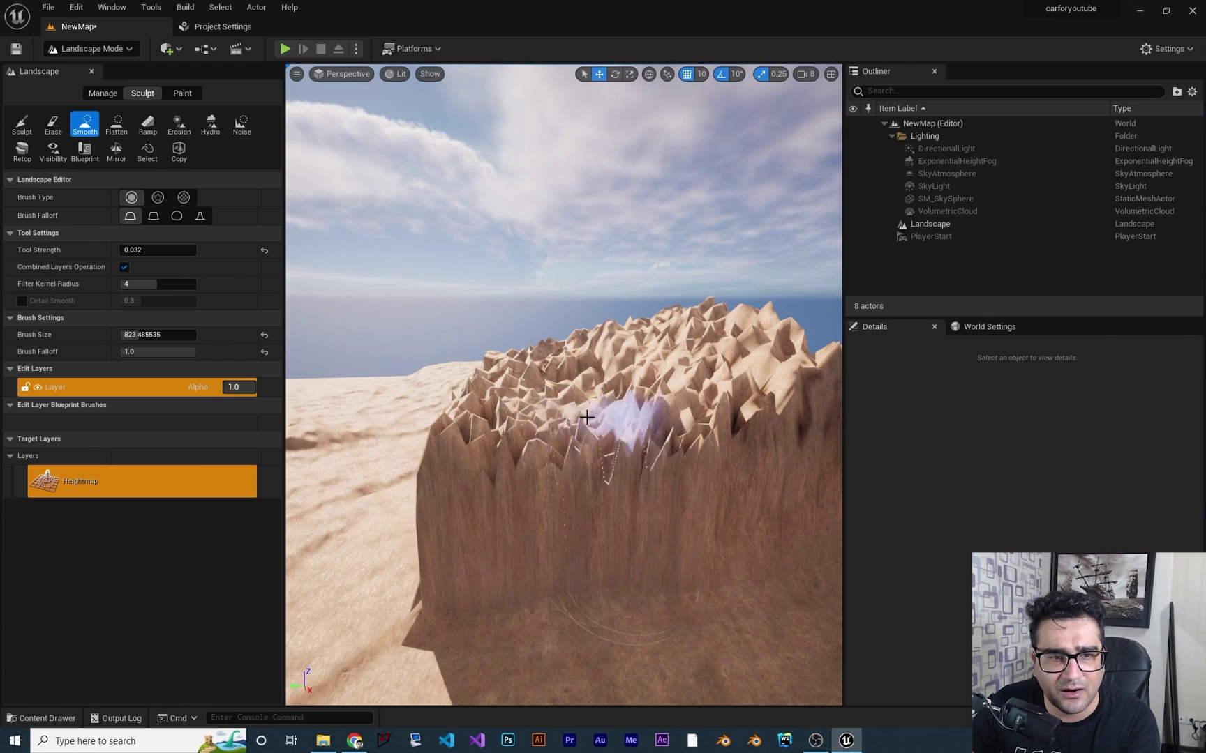
{"action": "key", "text": "w"}
{"action": "mouse_move", "coordinate": [605, 523]}
{"action": "right_mouse_down"}
{"action": "mouse_move", "coordinate": [595, 555]}
{"action": "mouse_move", "coordinate": [616, 465]}
{"action": "right_mouse_up"}
{"action": "key", "text": "s"}
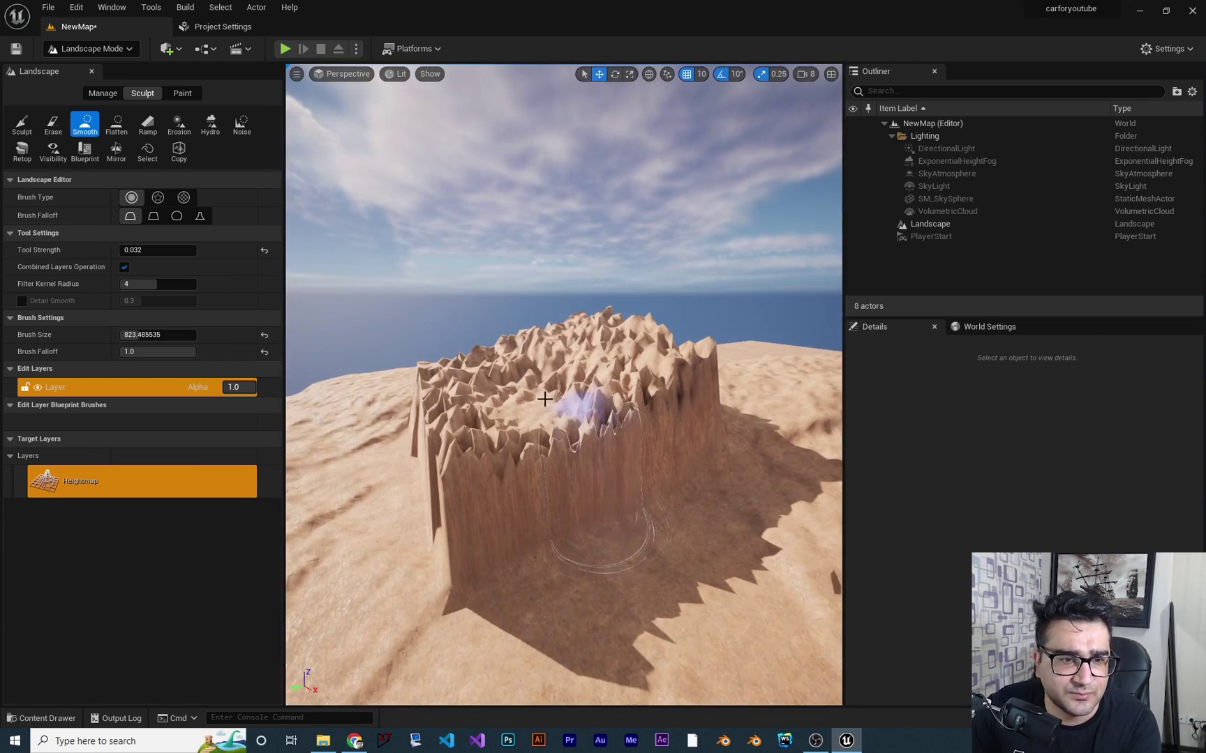
Extend the rounded hill's top outward into a long flat ridge using the Flatten tool with brush size 3158.966553.
{"action": "left_click", "coordinate": [116, 126]}
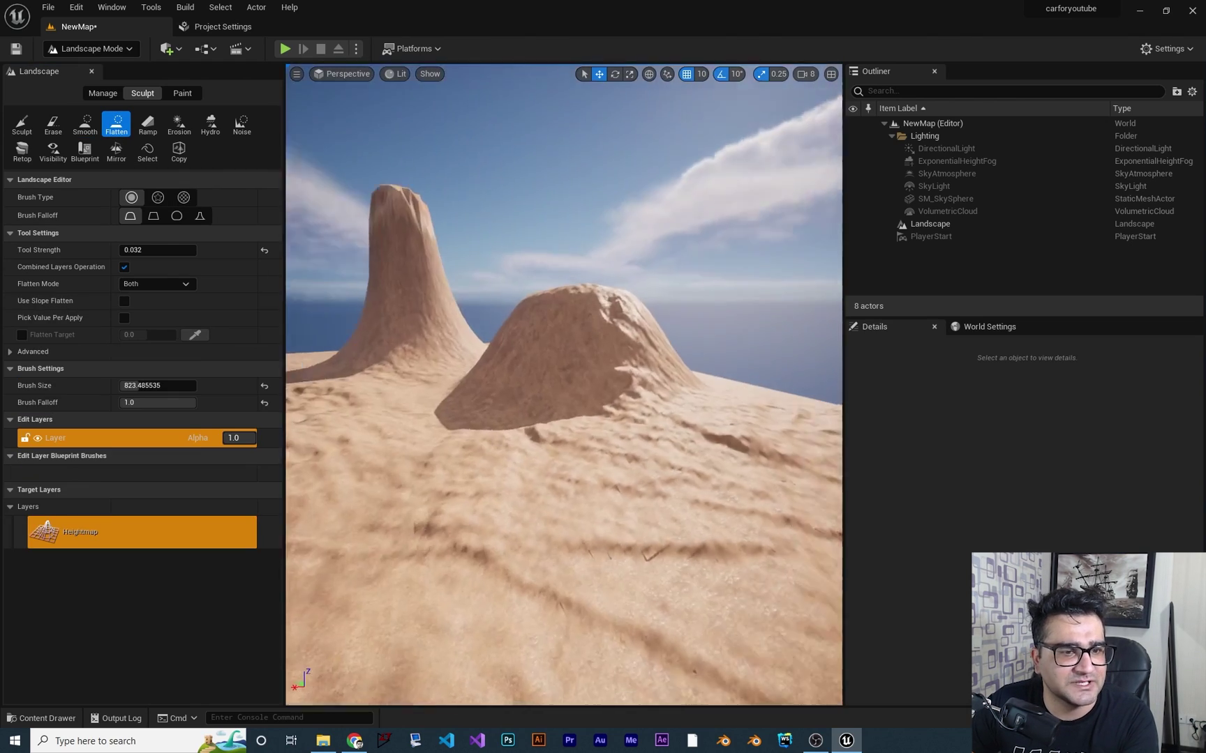
{"action": "mouse_move", "coordinate": [564, 384]}
{"action": "right_mouse_down"}
{"action": "mouse_move", "coordinate": [563, 363]}
{"action": "mouse_move", "coordinate": [551, 377]}
{"action": "mouse_move", "coordinate": [558, 391]}
{"action": "mouse_move", "coordinate": [544, 300]}
{"action": "mouse_move", "coordinate": [558, 391]}
{"action": "right_mouse_up"}
{"action": "key", "text": "w"}
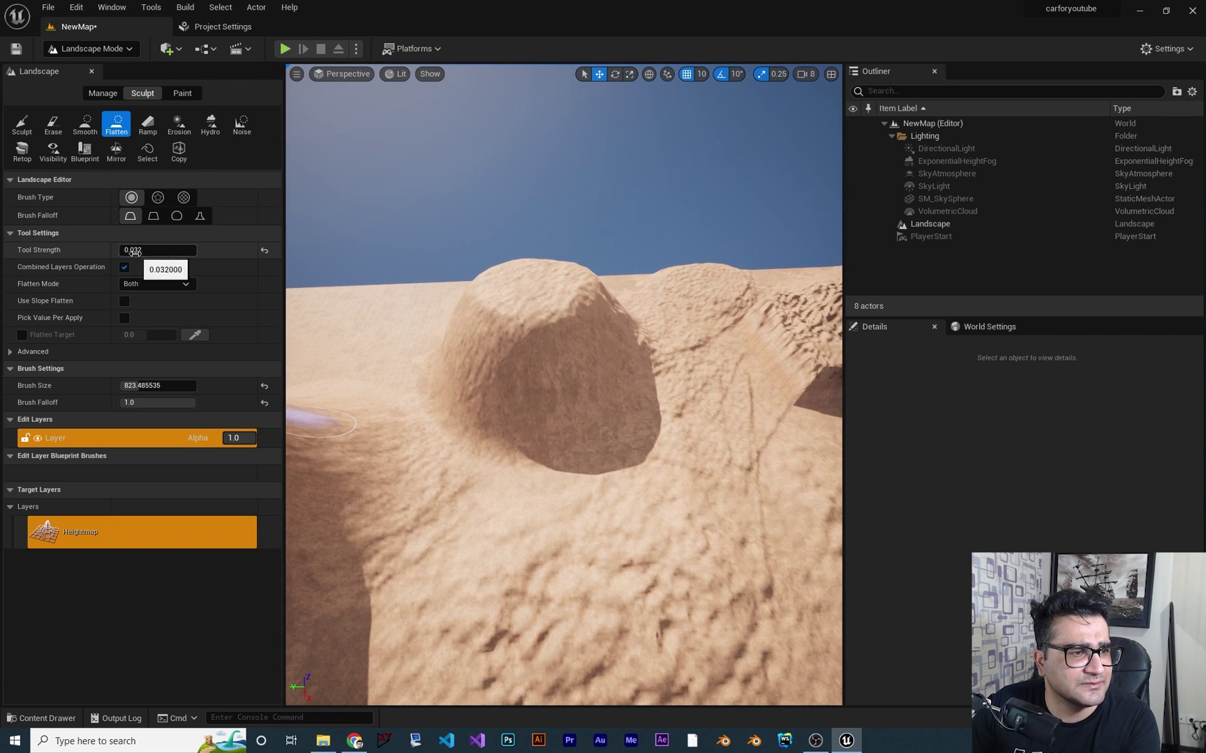
{"action": "left_click_drag", "start_coordinate": [148, 385], "coordinate": [181, 385]}
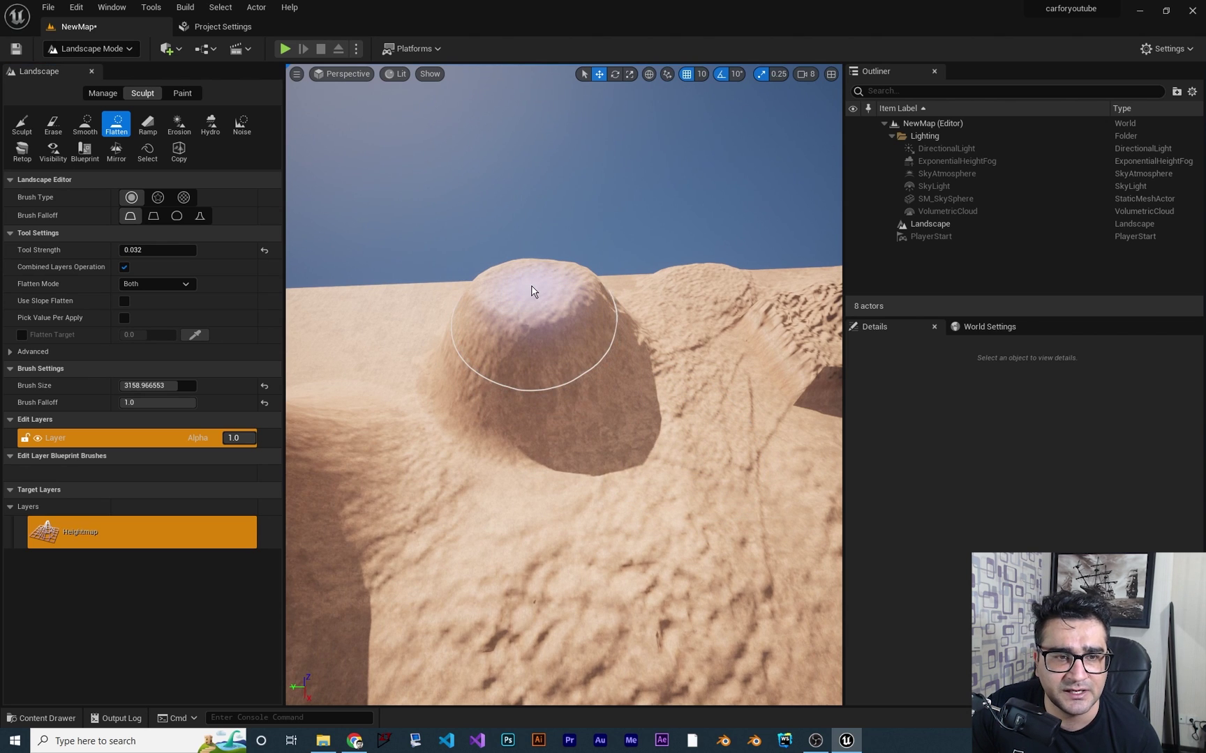
{"action": "mouse_move", "coordinate": [532, 291]}
{"action": "left_mouse_down"}
{"action": "mouse_move", "coordinate": [573, 380]}
{"action": "mouse_move", "coordinate": [716, 568]}
{"action": "mouse_move", "coordinate": [599, 357]}
{"action": "mouse_move", "coordinate": [694, 549]}
{"action": "mouse_move", "coordinate": [641, 465]}
{"action": "mouse_move", "coordinate": [606, 336]}
{"action": "mouse_move", "coordinate": [678, 538]}
{"action": "mouse_move", "coordinate": [595, 383]}
{"action": "left_mouse_up"}
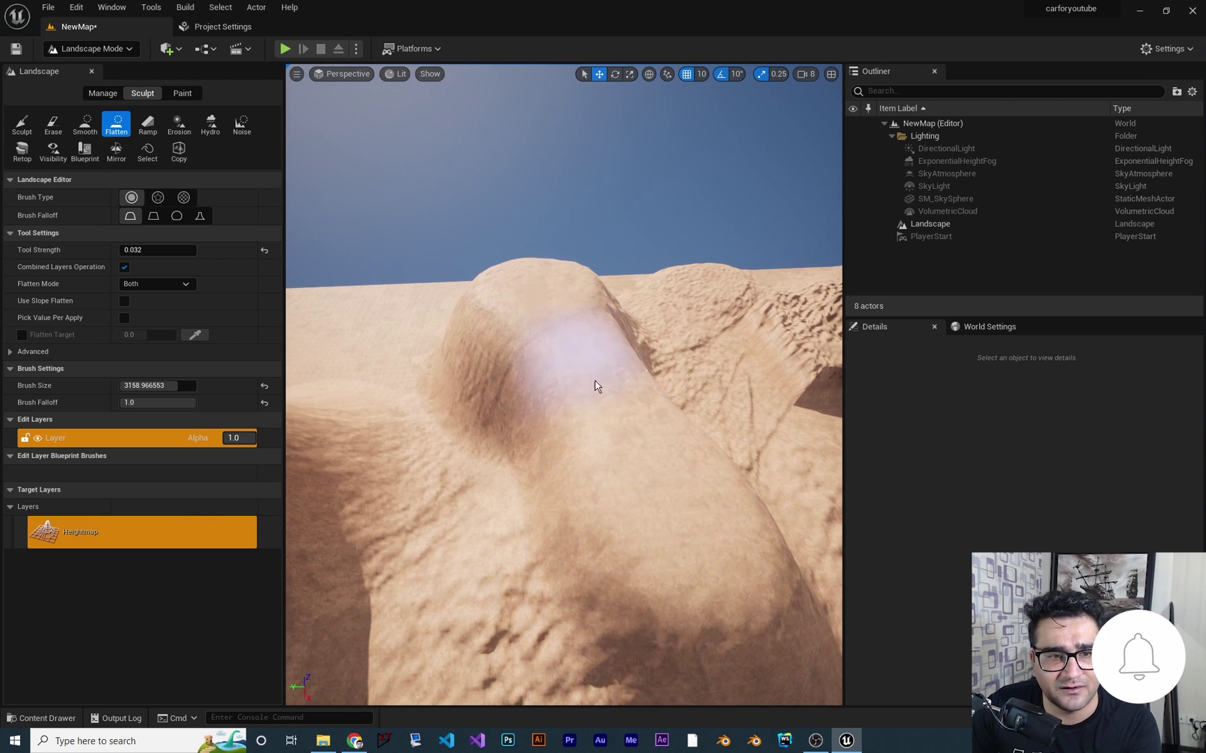
{"action": "right_click_drag", "start_coordinate": [769, 461], "coordinate": [482, 396]}
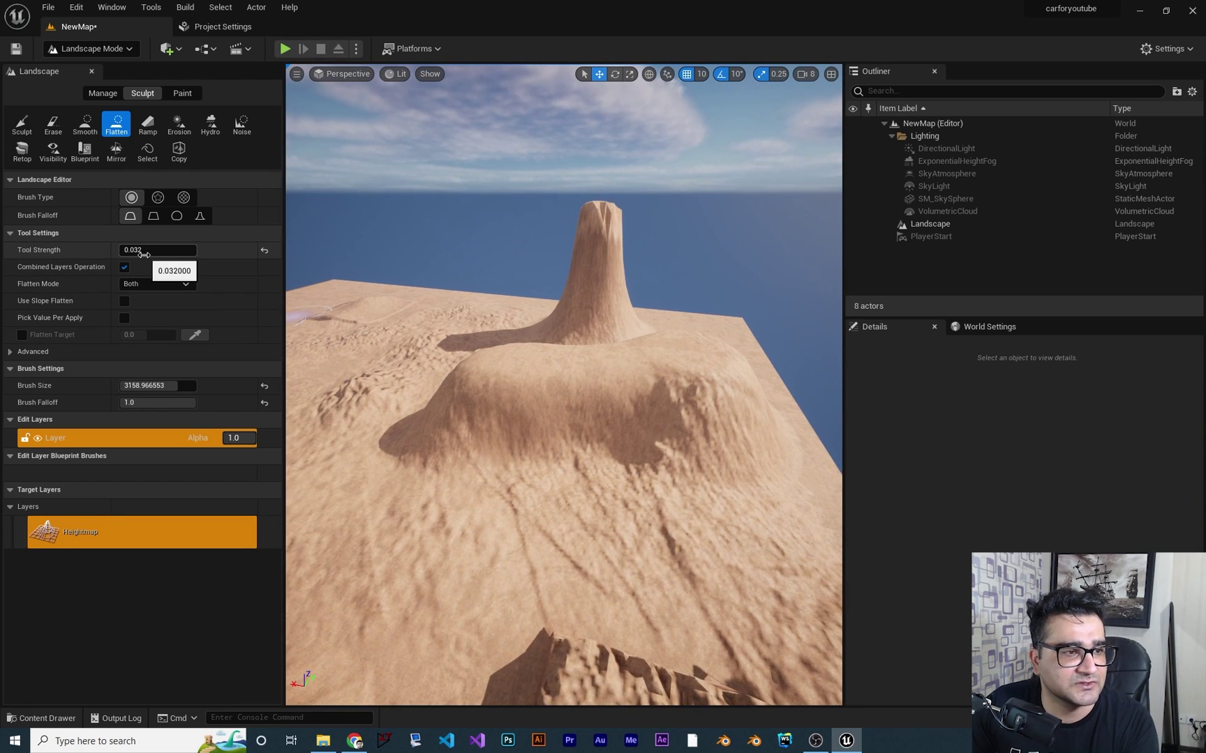
Raise the Flatten tool strength to 1.0 and widen the tall peak into a broad flat-topped column, undoing a stray stroke.
{"action": "left_click_drag", "start_coordinate": [145, 250], "coordinate": [196, 250]}
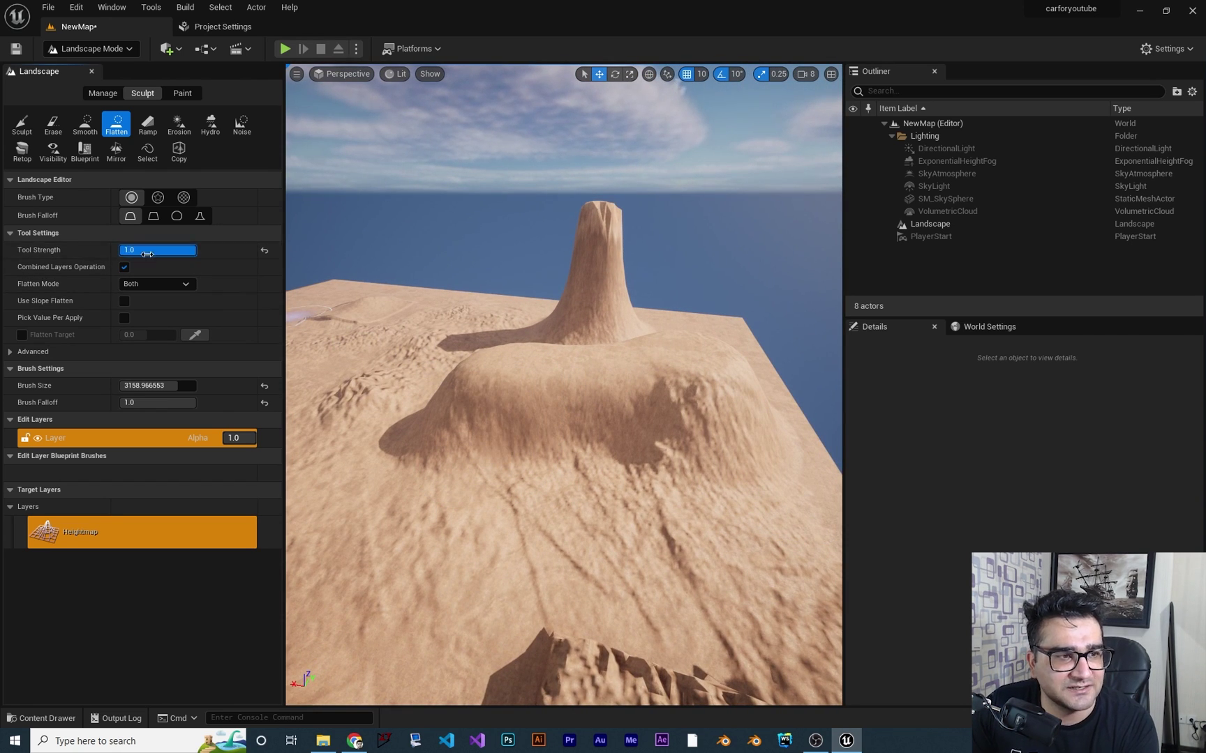
{"action": "mouse_move", "coordinate": [536, 442]}
{"action": "right_mouse_down"}
{"action": "mouse_move", "coordinate": [576, 466]}
{"action": "mouse_move", "coordinate": [536, 530]}
{"action": "mouse_move", "coordinate": [551, 342]}
{"action": "mouse_move", "coordinate": [579, 294]}
{"action": "mouse_move", "coordinate": [545, 481]}
{"action": "mouse_move", "coordinate": [593, 502]}
{"action": "mouse_move", "coordinate": [546, 480]}
{"action": "right_mouse_up"}
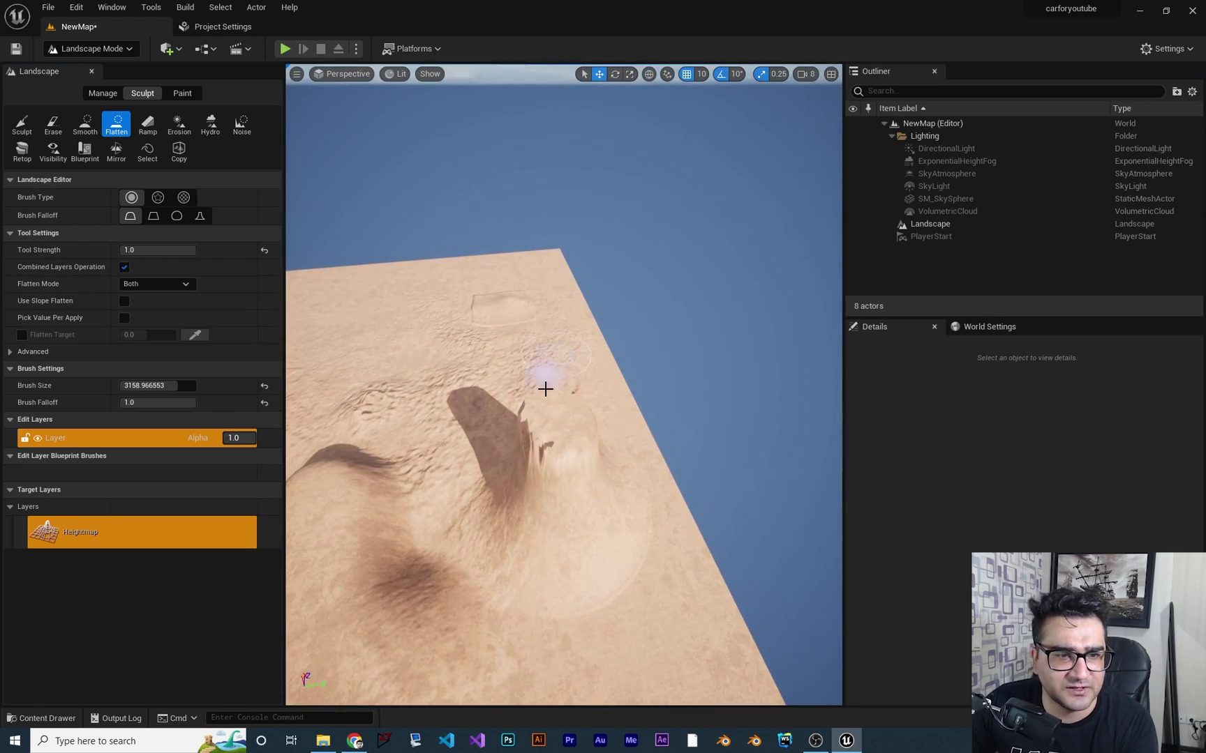
{"action": "left_click_drag", "start_coordinate": [538, 417], "coordinate": [501, 530]}
{"action": "key", "text": "ctrl+z"}
{"action": "right_click_drag", "start_coordinate": [500, 530], "coordinate": [573, 443]}
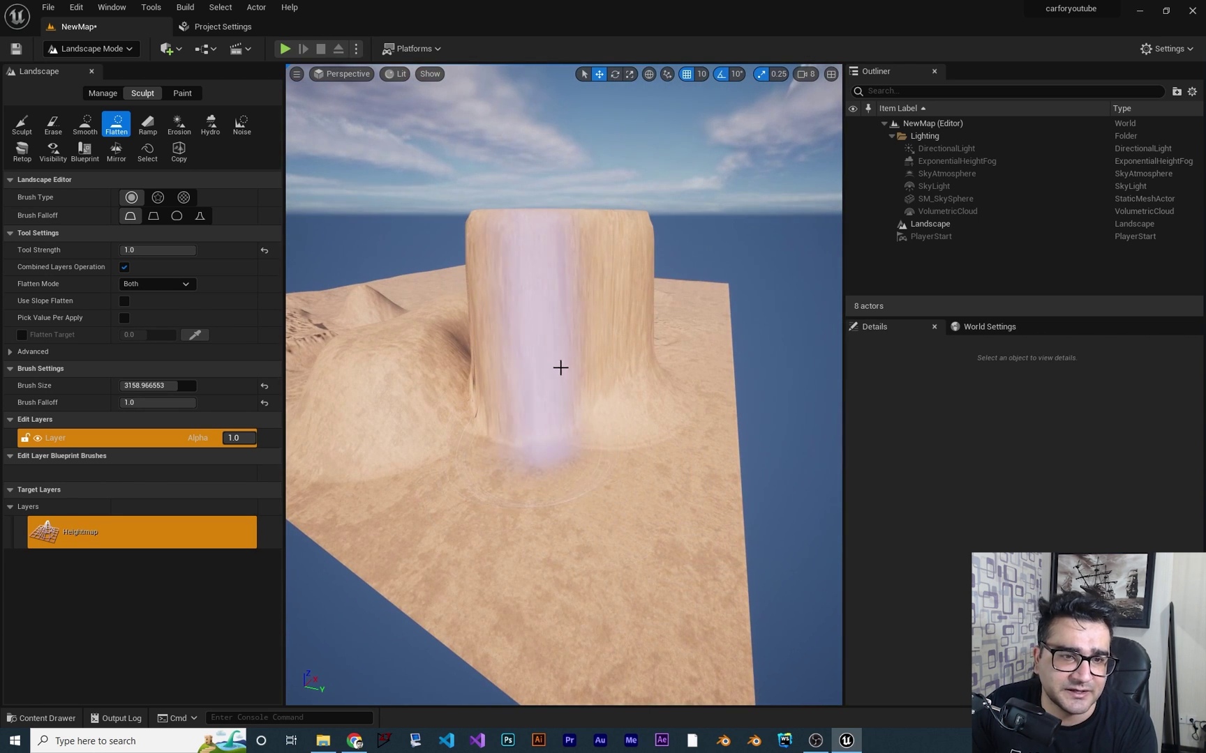
Flatten the rough ground in front of the spiky block and the block's near side.
{"action": "mouse_move", "coordinate": [700, 377]}
{"action": "right_mouse_down"}
{"action": "mouse_move", "coordinate": [669, 391]}
{"action": "mouse_move", "coordinate": [740, 377]}
{"action": "mouse_move", "coordinate": [670, 405]}
{"action": "mouse_move", "coordinate": [740, 419]}
{"action": "mouse_move", "coordinate": [670, 376]}
{"action": "mouse_move", "coordinate": [551, 376]}
{"action": "mouse_move", "coordinate": [516, 389]}
{"action": "mouse_move", "coordinate": [716, 374]}
{"action": "right_mouse_up"}
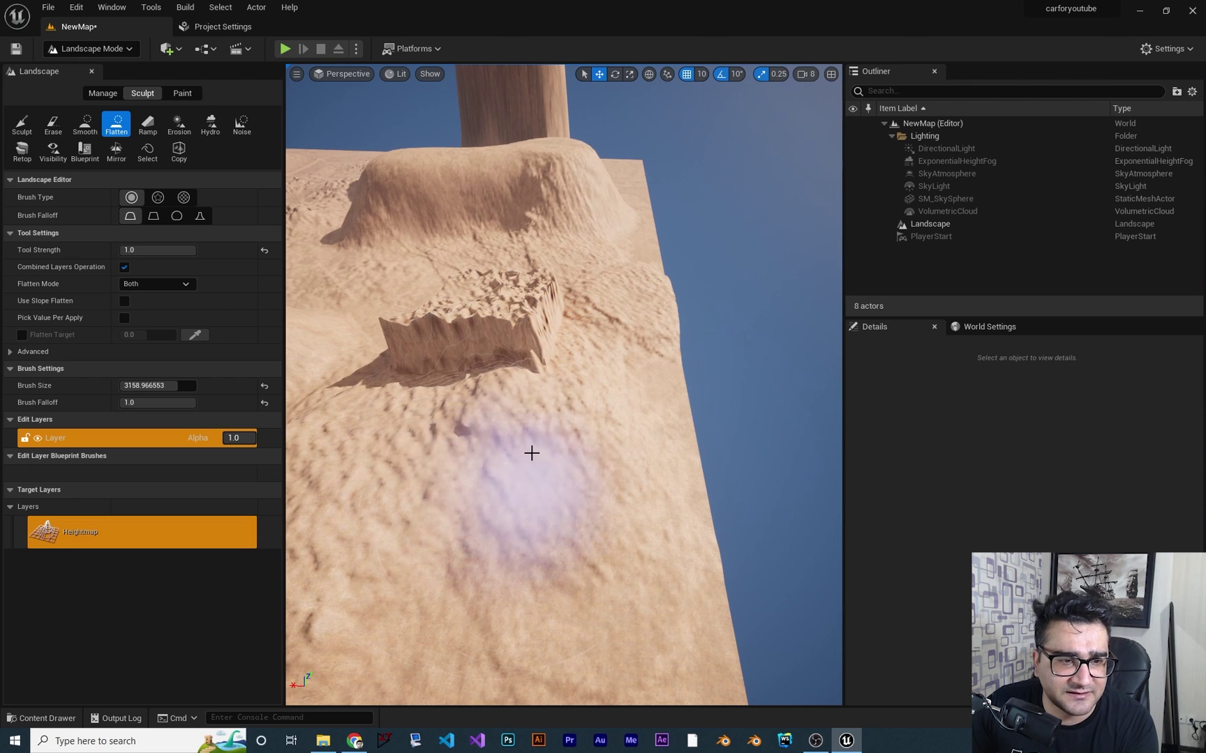
{"action": "left_click_drag", "start_coordinate": [438, 489], "coordinate": [457, 380]}
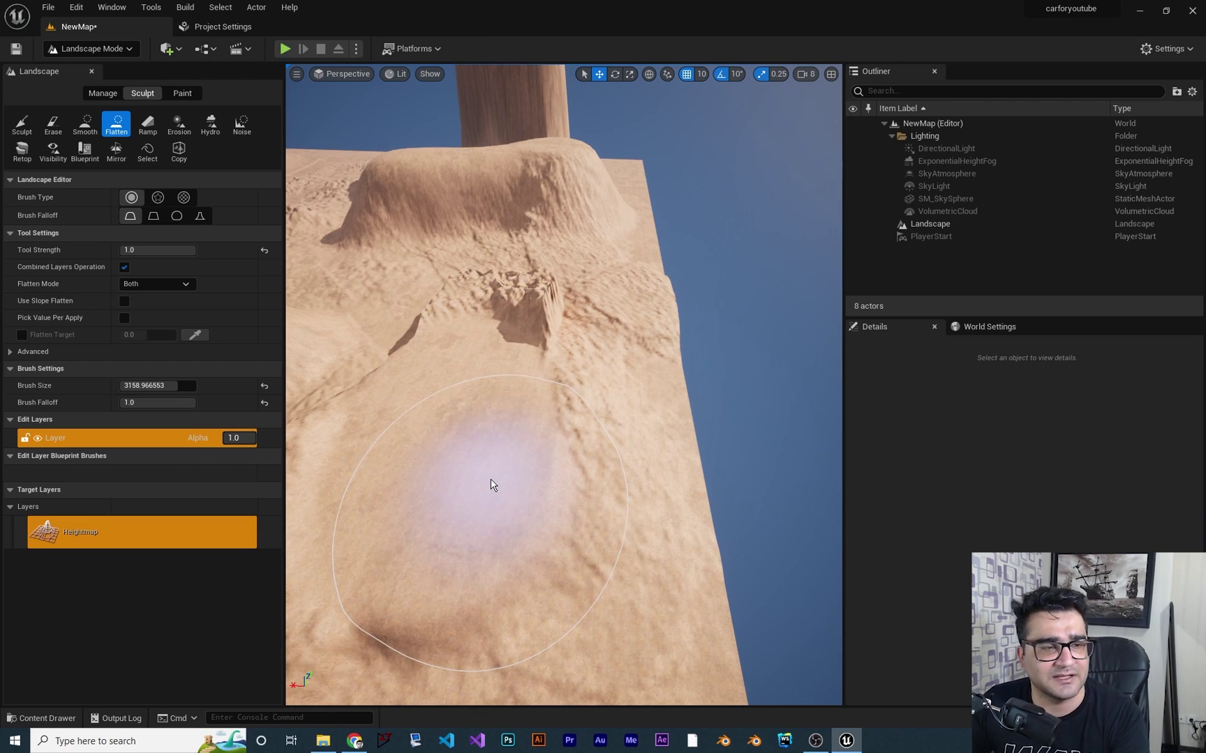
{"action": "scroll", "coordinate": [492, 485], "scroll_direction": "down", "scroll_amount": 5}
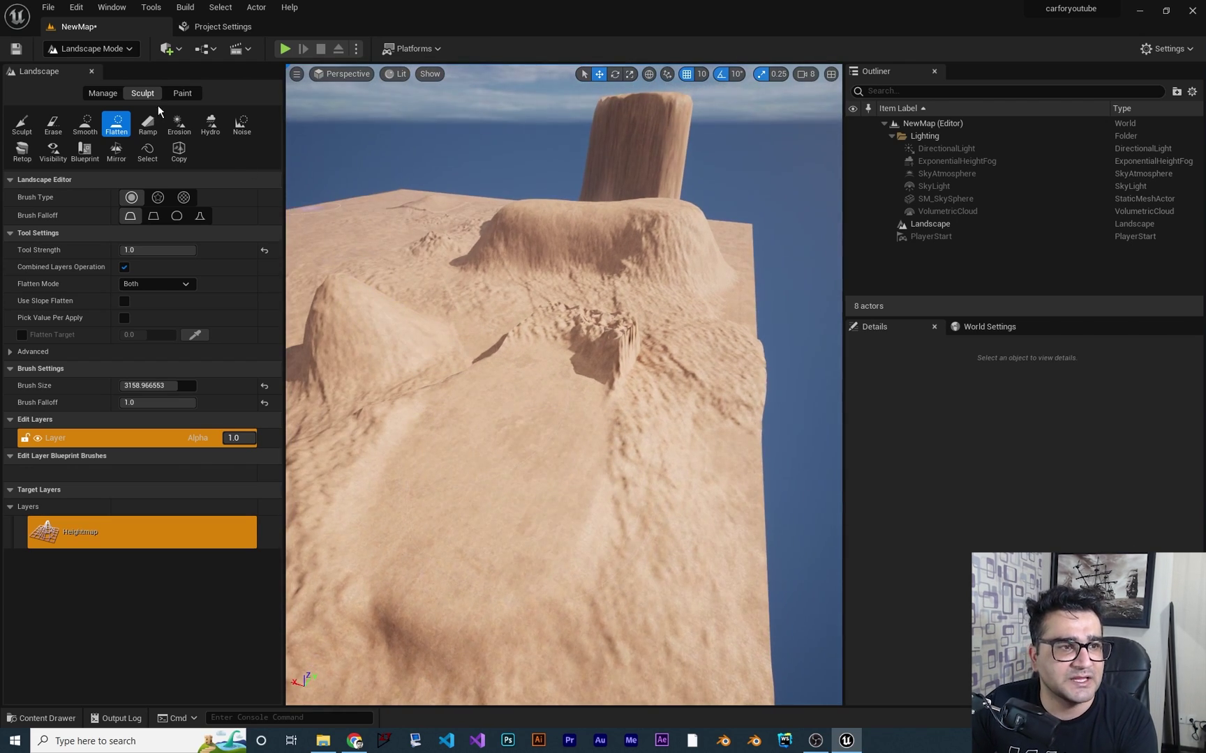
Add a ramp from the ground up to the tall column's top, and mark out another ramp line across the open ground.
{"action": "left_click", "coordinate": [147, 124]}
{"action": "right_click_drag", "start_coordinate": [533, 377], "coordinate": [725, 410]}
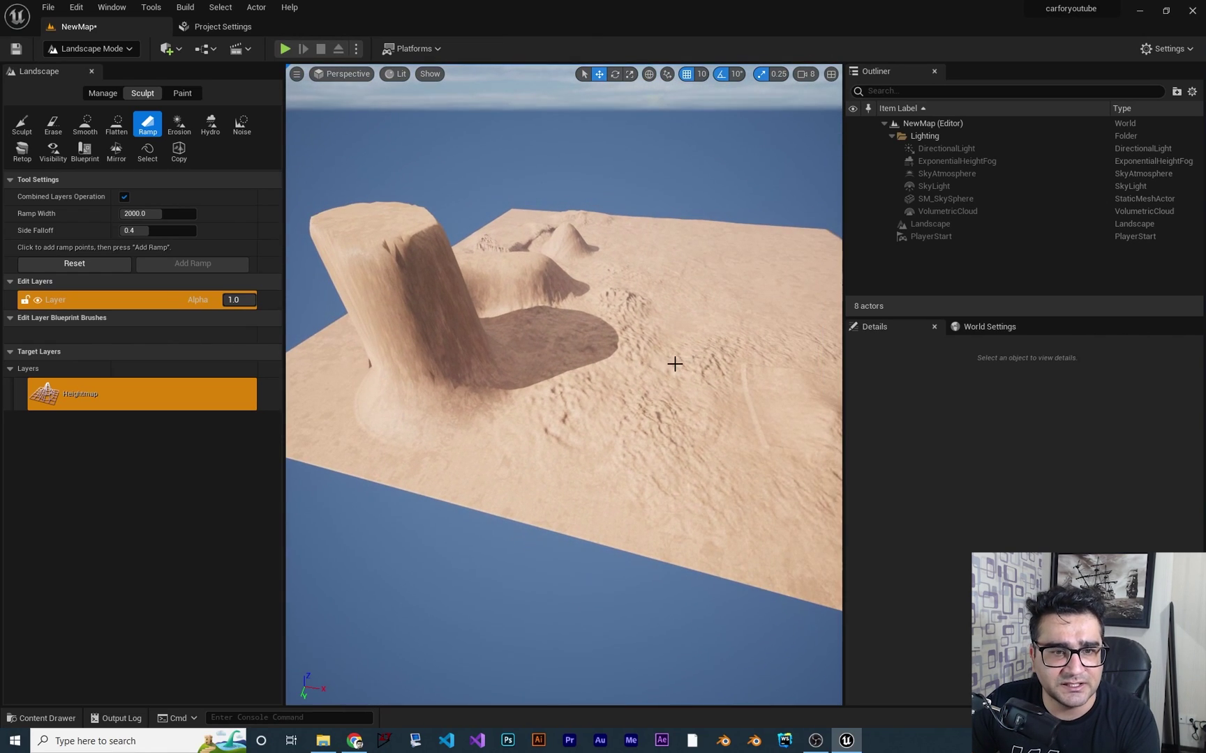
{"action": "right_click_drag", "start_coordinate": [620, 369], "coordinate": [369, 328]}
{"action": "right_click_drag", "start_coordinate": [593, 307], "coordinate": [607, 307]}
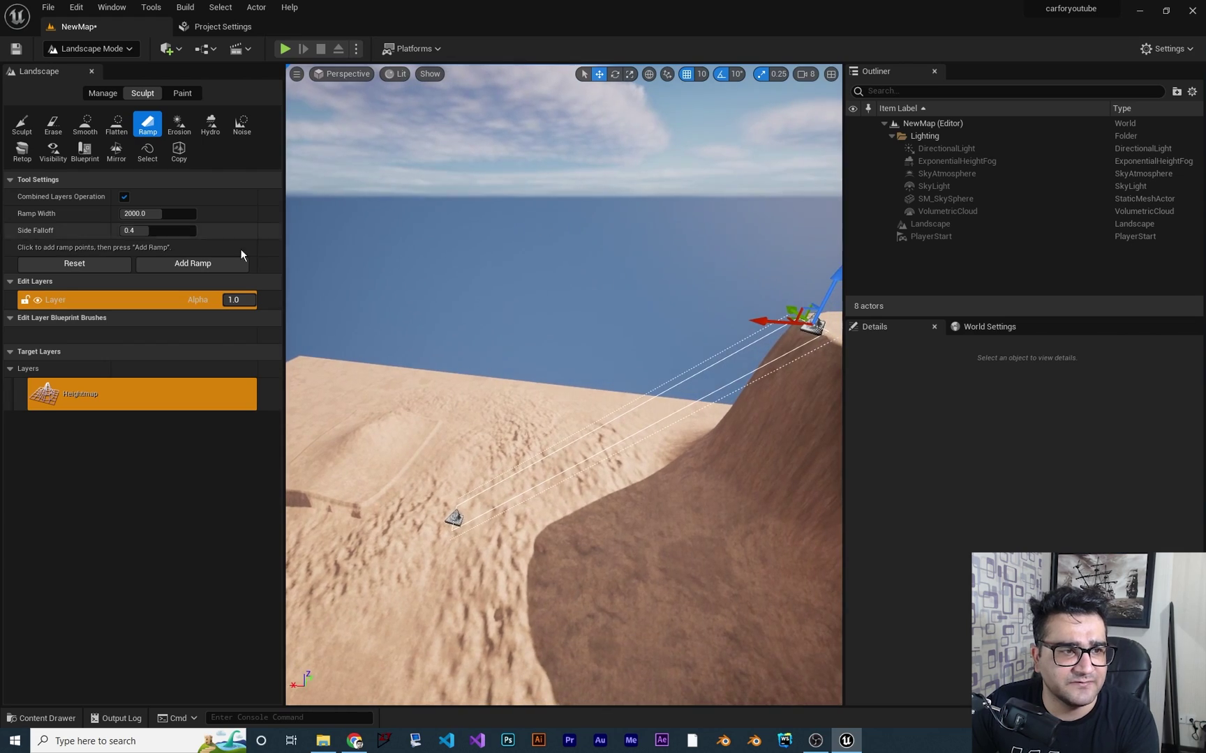
{"action": "left_click", "coordinate": [191, 263]}
{"action": "right_click_drag", "start_coordinate": [558, 349], "coordinate": [516, 335]}
{"action": "right_click_drag", "start_coordinate": [689, 474], "coordinate": [689, 522]}
{"action": "right_click_drag", "start_coordinate": [415, 325], "coordinate": [394, 334]}
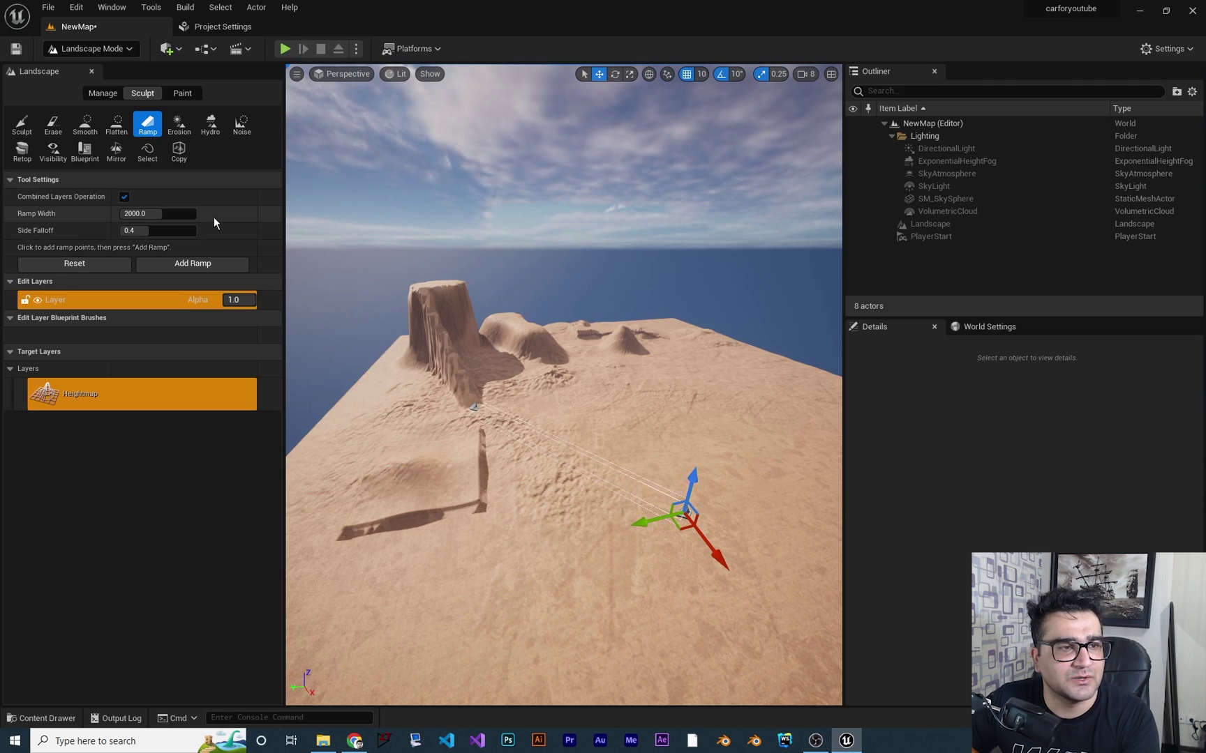
Erode the side of the flattened ridge beside the tall column using the Erosion tool.
{"action": "left_click", "coordinate": [179, 124]}
{"action": "mouse_move", "coordinate": [627, 517]}
{"action": "right_mouse_down"}
{"action": "mouse_move", "coordinate": [627, 504]}
{"action": "mouse_move", "coordinate": [639, 516]}
{"action": "right_mouse_up"}
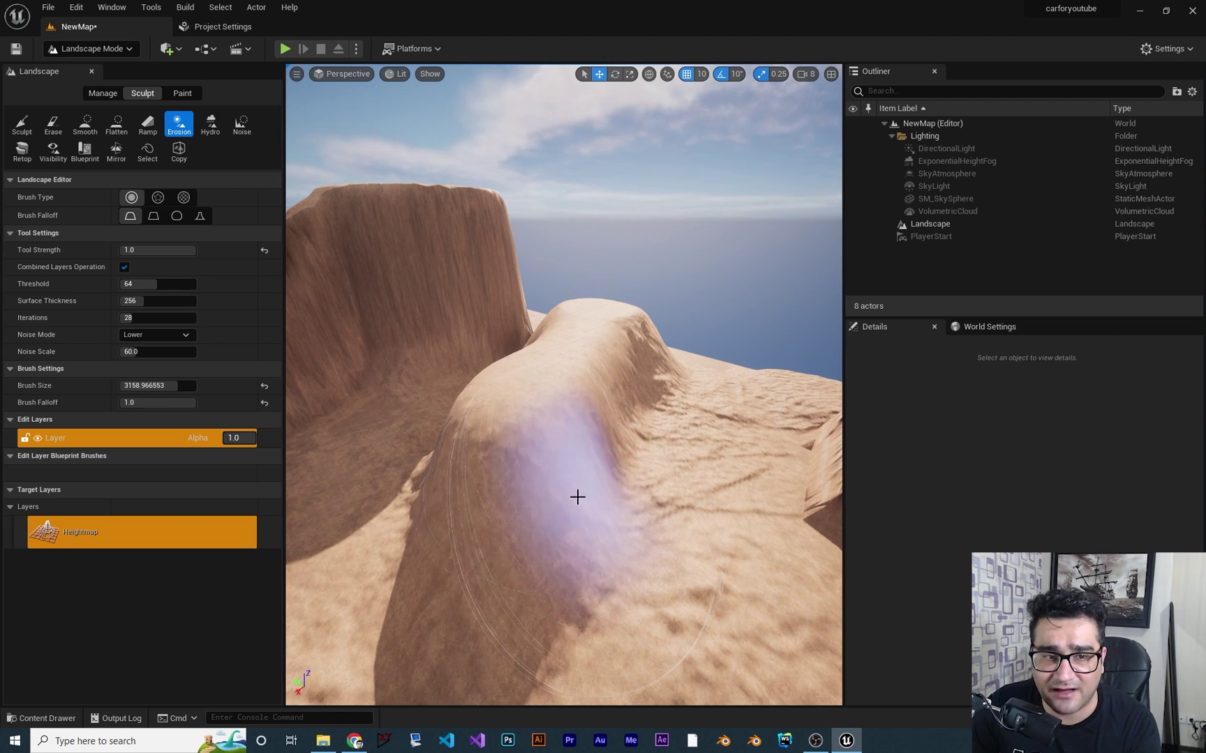
{"action": "mouse_move", "coordinate": [535, 428]}
{"action": "left_mouse_down"}
{"action": "mouse_move", "coordinate": [597, 495]}
{"action": "mouse_move", "coordinate": [606, 590]}
{"action": "mouse_move", "coordinate": [564, 428]}
{"action": "mouse_move", "coordinate": [430, 591]}
{"action": "mouse_move", "coordinate": [593, 444]}
{"action": "mouse_move", "coordinate": [723, 499]}
{"action": "left_mouse_up"}
{"action": "right_click_drag", "start_coordinate": [719, 517], "coordinate": [730, 533]}
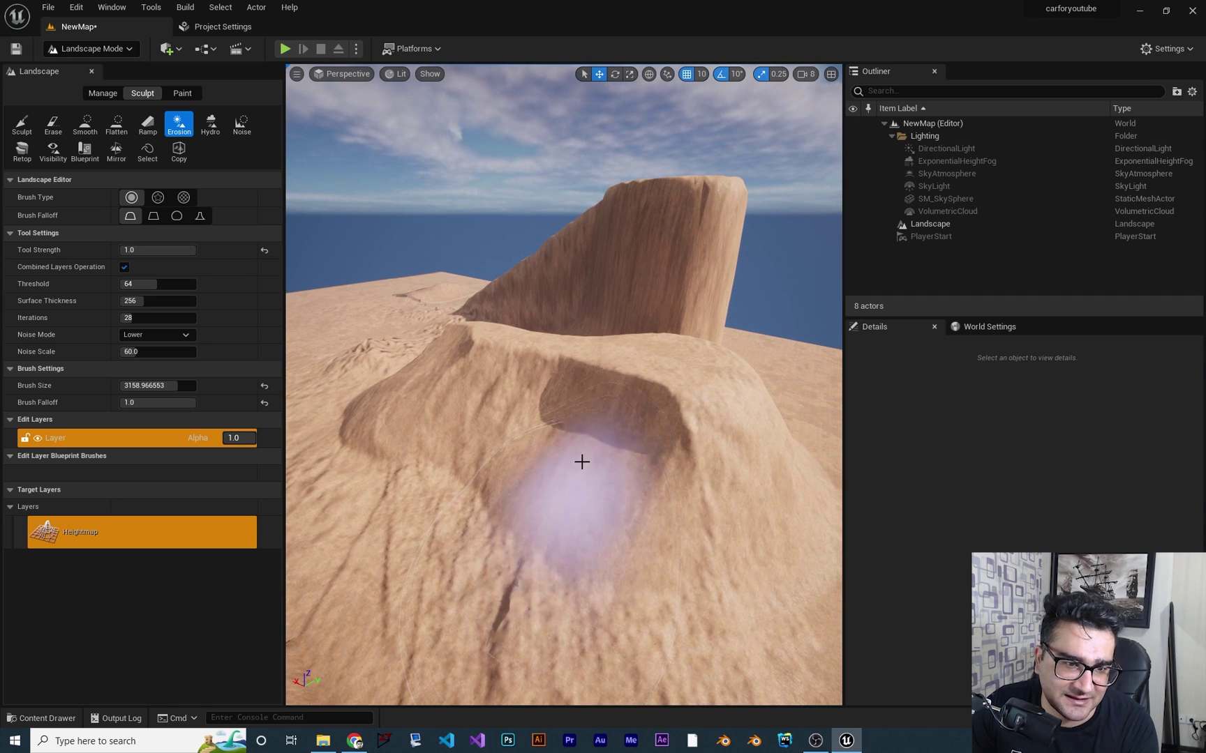
{"action": "mouse_move", "coordinate": [553, 523]}
{"action": "left_mouse_down"}
{"action": "mouse_move", "coordinate": [616, 530]}
{"action": "mouse_move", "coordinate": [643, 699]}
{"action": "mouse_move", "coordinate": [670, 474]}
{"action": "left_mouse_up"}
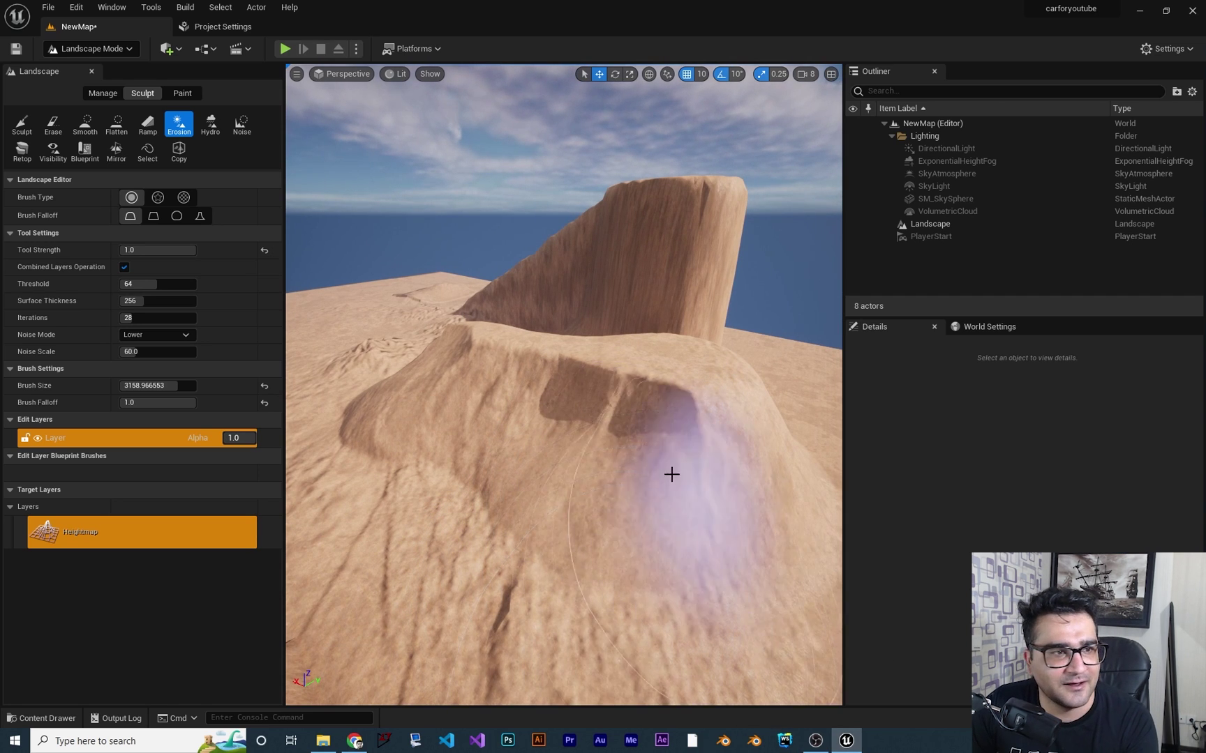
Apply the Hydro tool to the tall column's flat top, and set rain amount to 256 and sediment capacity to 0.5808.
{"action": "key", "text": "s"}
{"action": "right_click_drag", "start_coordinate": [317, 253], "coordinate": [300, 219]}
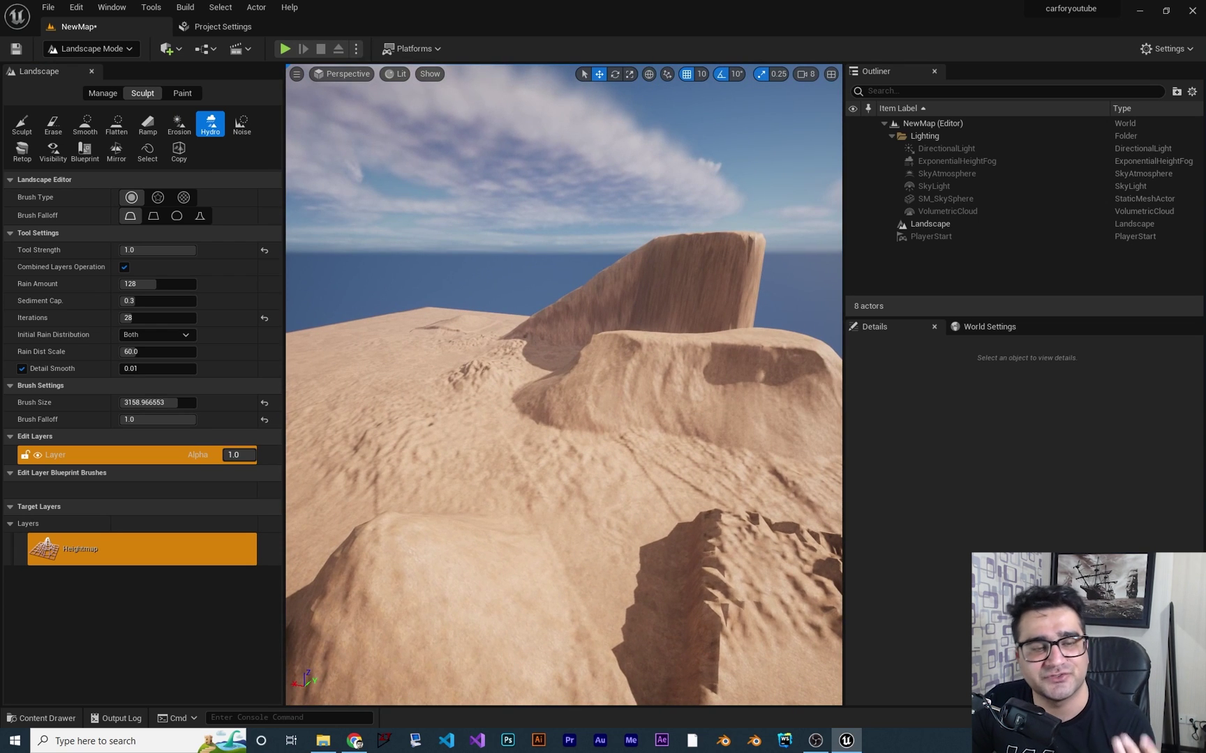
{"action": "right_click_drag", "start_coordinate": [564, 385], "coordinate": [639, 363]}
{"action": "key", "text": "w"}
{"action": "right_click_drag", "start_coordinate": [453, 434], "coordinate": [453, 440]}
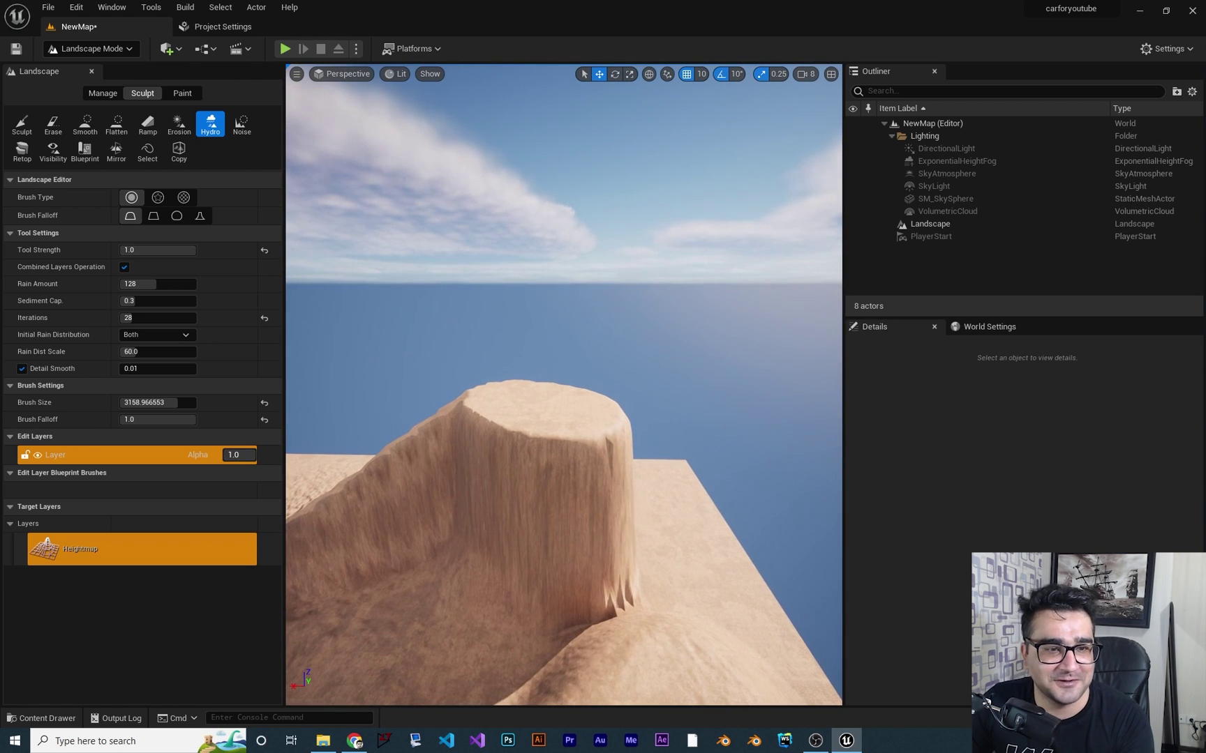
{"action": "key", "text": "w"}
{"action": "mouse_move", "coordinate": [533, 414]}
{"action": "right_mouse_down"}
{"action": "mouse_move", "coordinate": [534, 314]}
{"action": "mouse_move", "coordinate": [584, 434]}
{"action": "right_mouse_up"}
{"action": "mouse_move", "coordinate": [585, 435]}
{"action": "left_mouse_down"}
{"action": "mouse_move", "coordinate": [603, 436]}
{"action": "mouse_move", "coordinate": [600, 524]}
{"action": "mouse_move", "coordinate": [578, 449]}
{"action": "mouse_move", "coordinate": [527, 444]}
{"action": "left_mouse_up"}
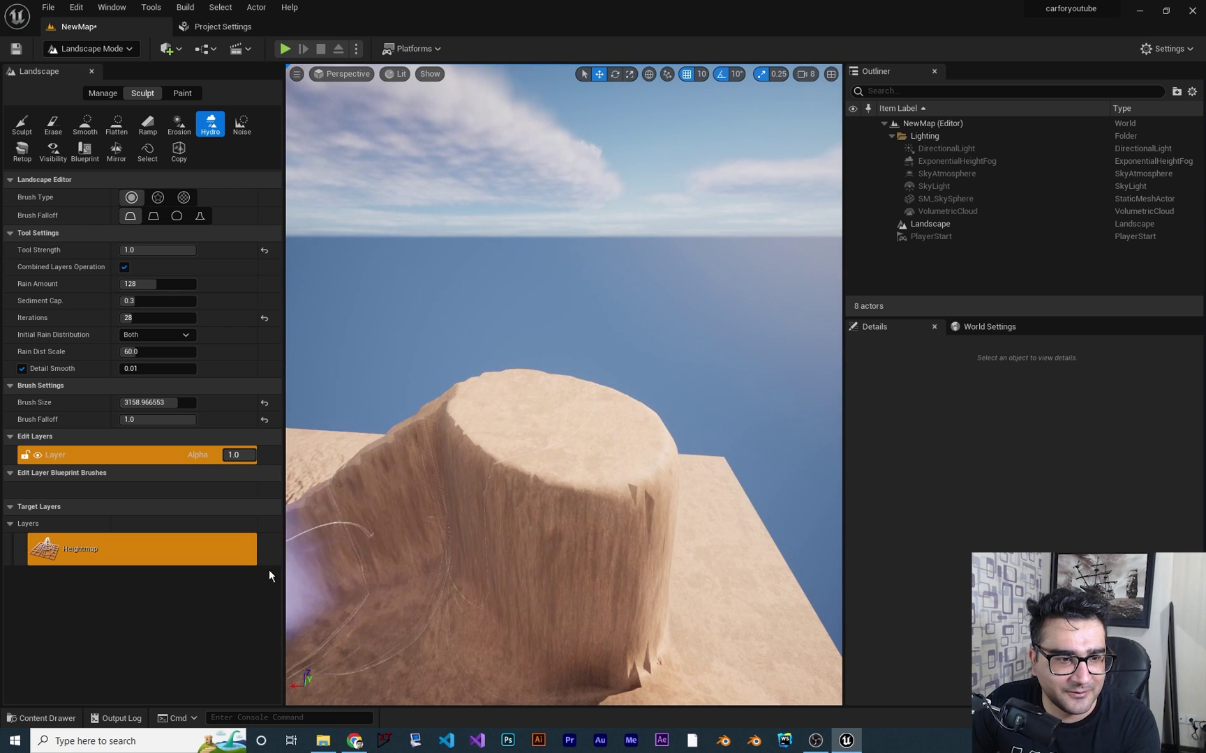
{"action": "right_click_drag", "start_coordinate": [357, 562], "coordinate": [269, 537]}
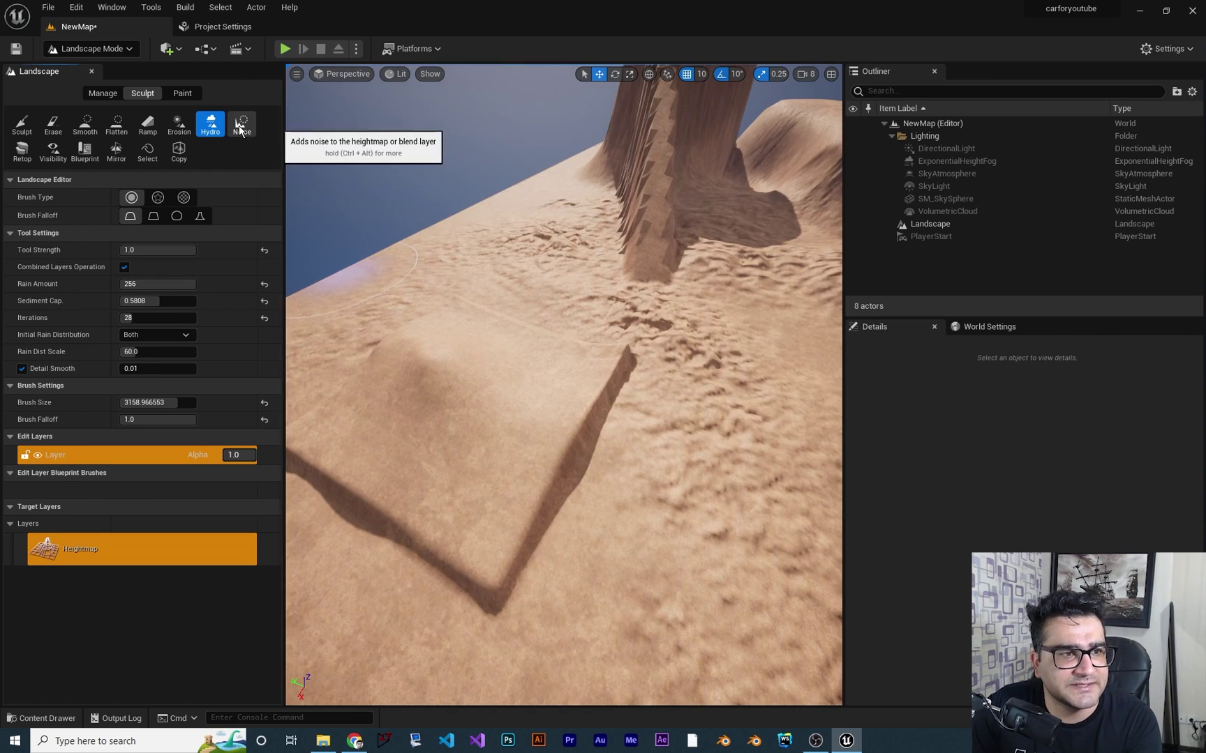
Switch to the Noise tool with brush size 8192, noise scale 62.745598 and brush falloff 0.16.
{"action": "left_click", "coordinate": [238, 128]}
{"action": "right_click_drag", "start_coordinate": [570, 374], "coordinate": [701, 335]}
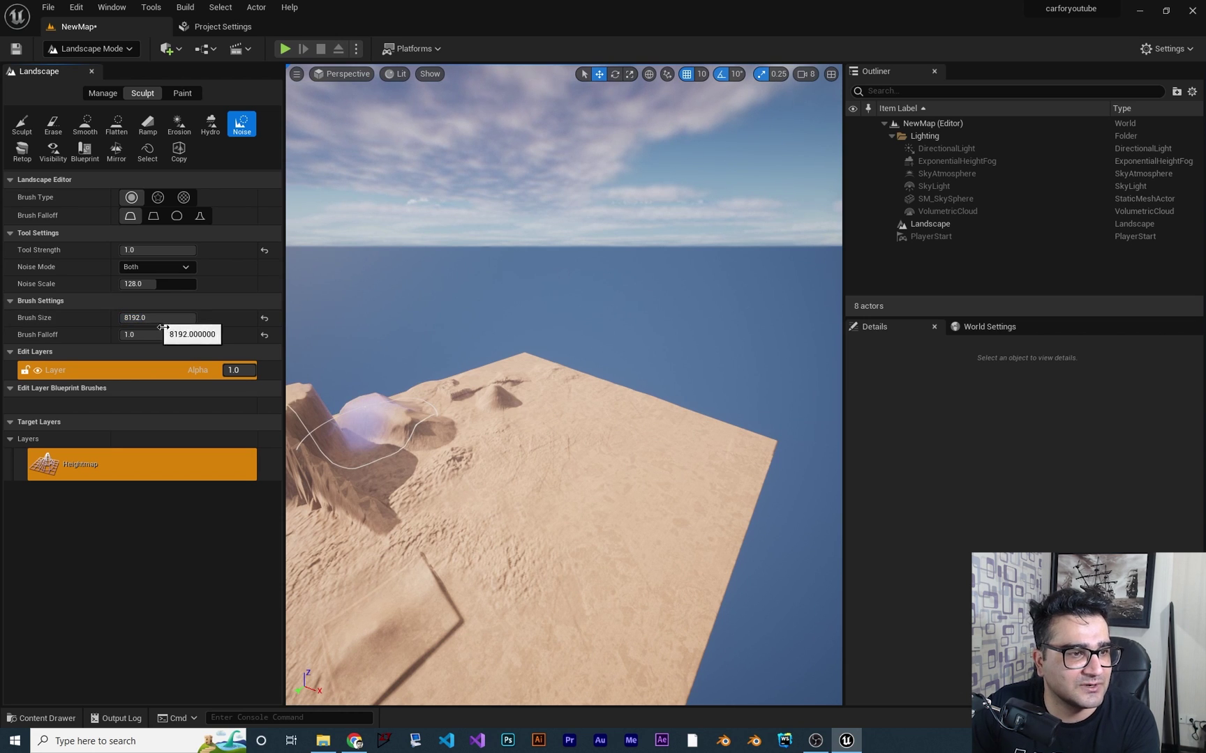
{"action": "mouse_move", "coordinate": [172, 338]}
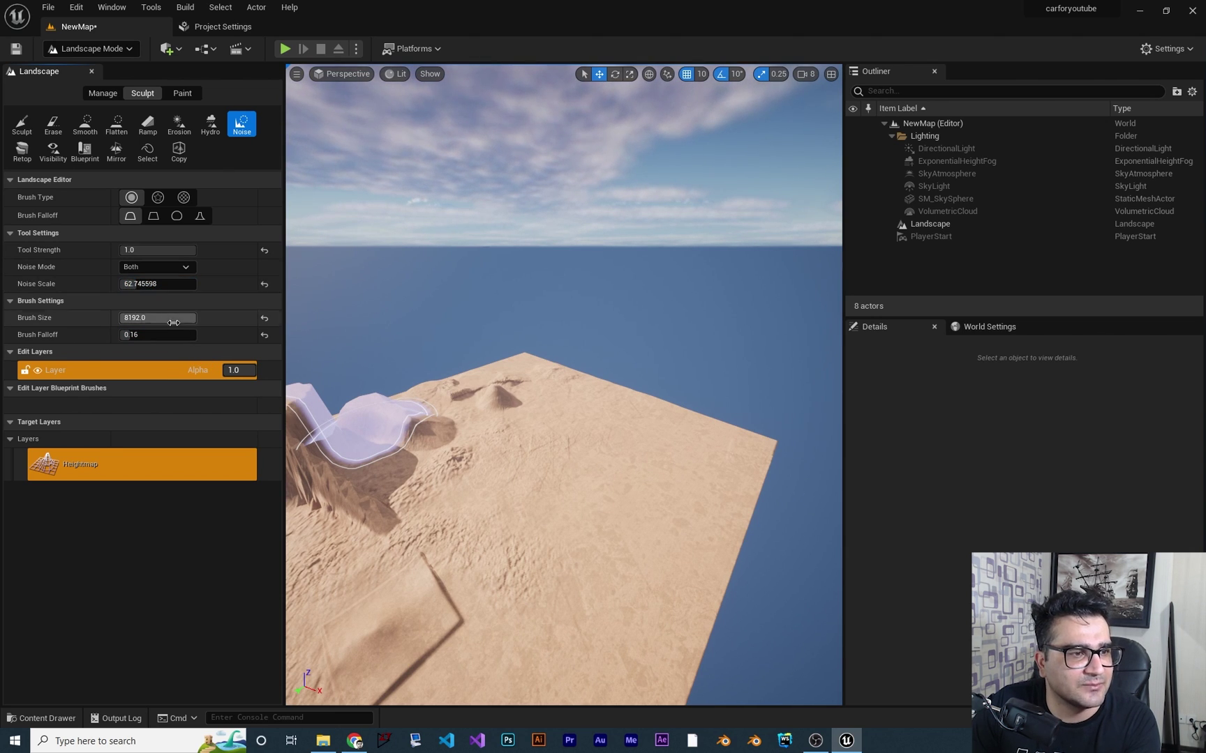
Try a full-strength Noise stroke on the open ground beyond the column, and undo it.
{"action": "mouse_move", "coordinate": [575, 458]}
{"action": "left_mouse_down"}
{"action": "mouse_move", "coordinate": [530, 404]}
{"action": "mouse_move", "coordinate": [609, 449]}
{"action": "mouse_move", "coordinate": [563, 432]}
{"action": "left_mouse_up"}
{"action": "mouse_move", "coordinate": [563, 432]}
{"action": "right_mouse_down"}
{"action": "mouse_move", "coordinate": [628, 432]}
{"action": "mouse_move", "coordinate": [541, 462]}
{"action": "mouse_move", "coordinate": [481, 461]}
{"action": "right_mouse_up"}
{"action": "key", "text": "ctrl+z"}
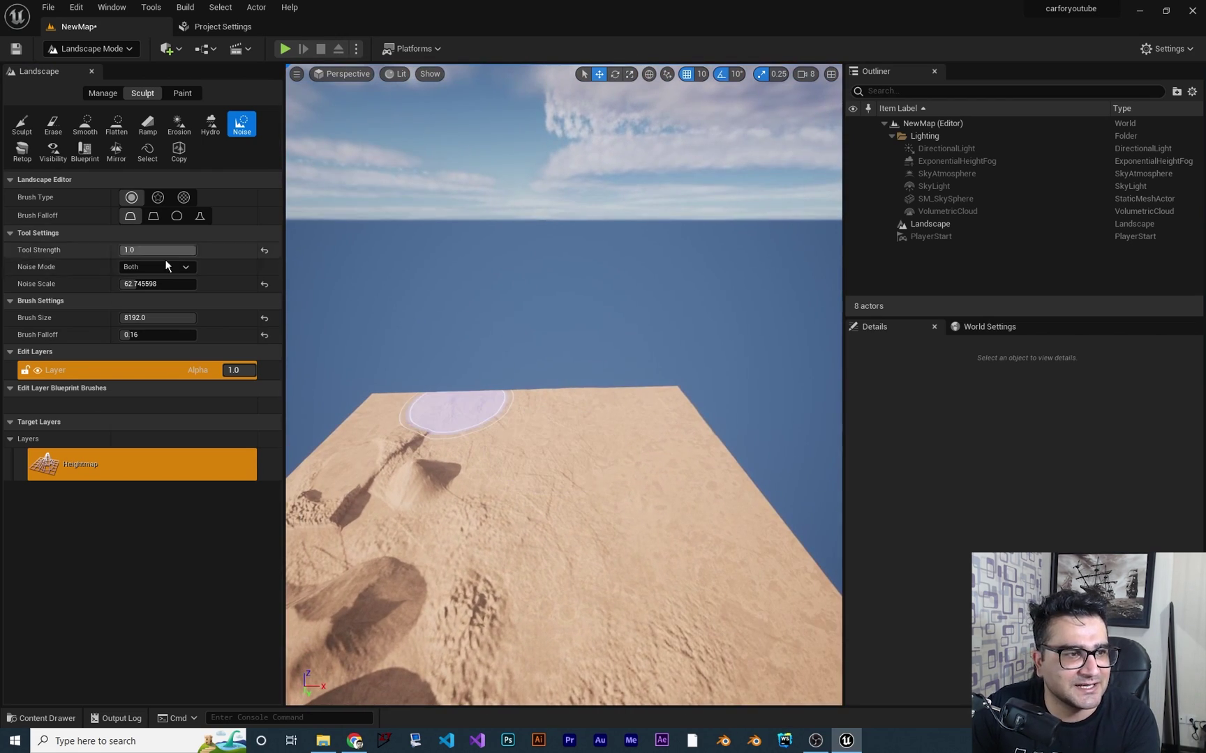
Set the Noise tool strength to 0.1 and paint noise across the empty far part of the landscape to form rocky spires.
{"action": "left_click", "coordinate": [176, 254]}
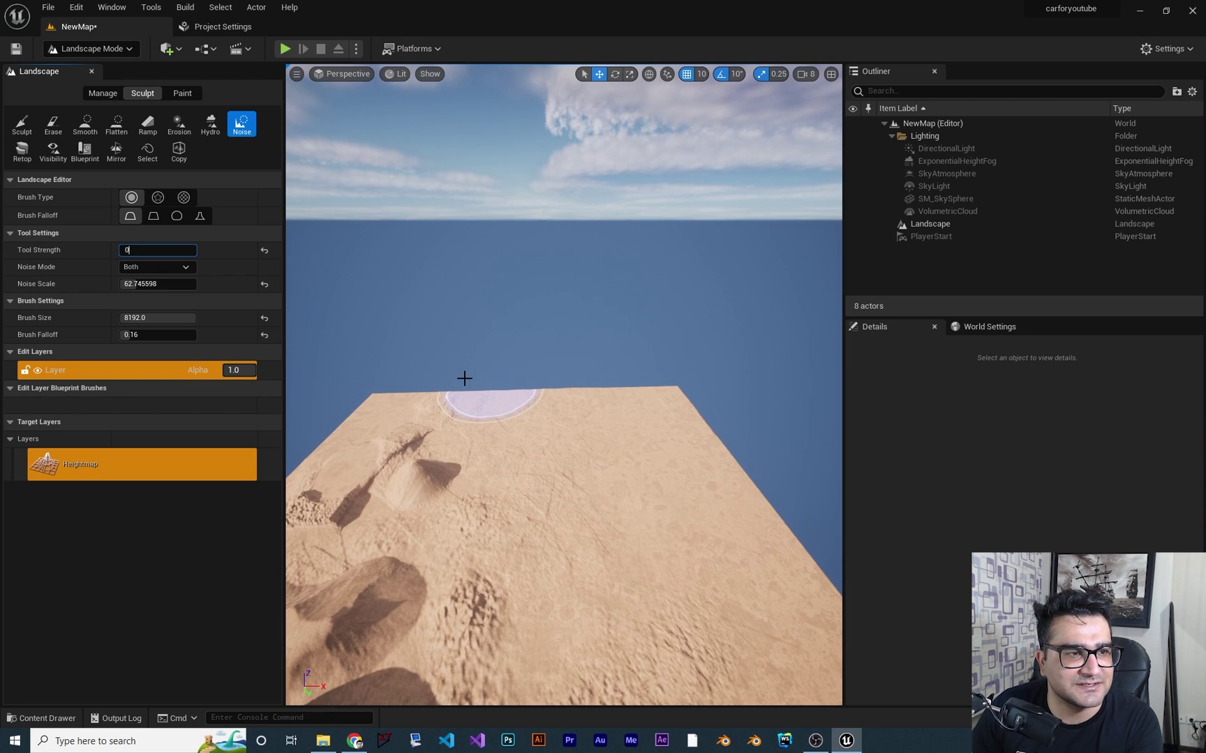
{"action": "mouse_move", "coordinate": [482, 380]}
{"action": "left_mouse_down"}
{"action": "mouse_move", "coordinate": [657, 438]}
{"action": "mouse_move", "coordinate": [517, 417]}
{"action": "mouse_move", "coordinate": [652, 403]}
{"action": "mouse_move", "coordinate": [369, 388]}
{"action": "mouse_move", "coordinate": [721, 530]}
{"action": "left_mouse_up"}
{"action": "right_click_drag", "start_coordinate": [691, 593], "coordinate": [761, 621]}
{"action": "mouse_move", "coordinate": [496, 504]}
{"action": "right_mouse_down"}
{"action": "mouse_move", "coordinate": [495, 538]}
{"action": "mouse_move", "coordinate": [559, 538]}
{"action": "mouse_move", "coordinate": [572, 558]}
{"action": "mouse_move", "coordinate": [496, 447]}
{"action": "mouse_move", "coordinate": [593, 549]}
{"action": "right_mouse_up"}
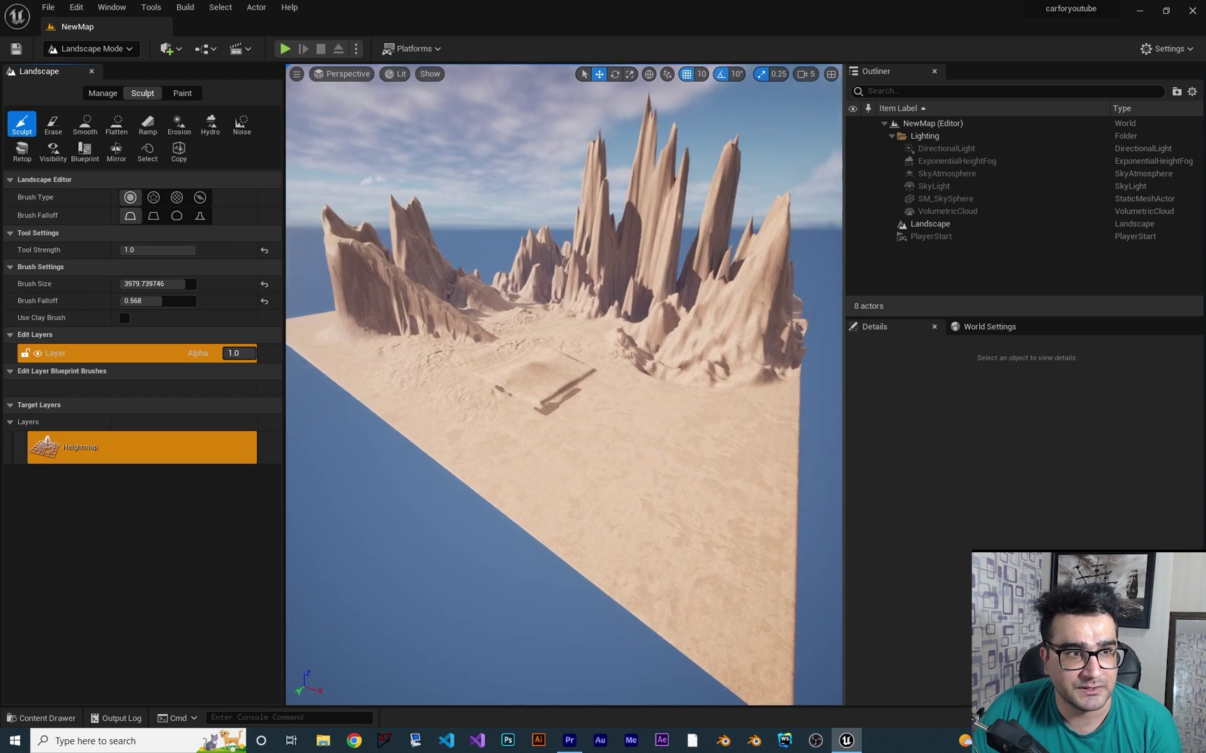
Dig a deep pit into the open ground in front of the raised square patch using the Sculpt tool in lowering mode.
{"action": "right_click_drag", "start_coordinate": [588, 327], "coordinate": [658, 339]}
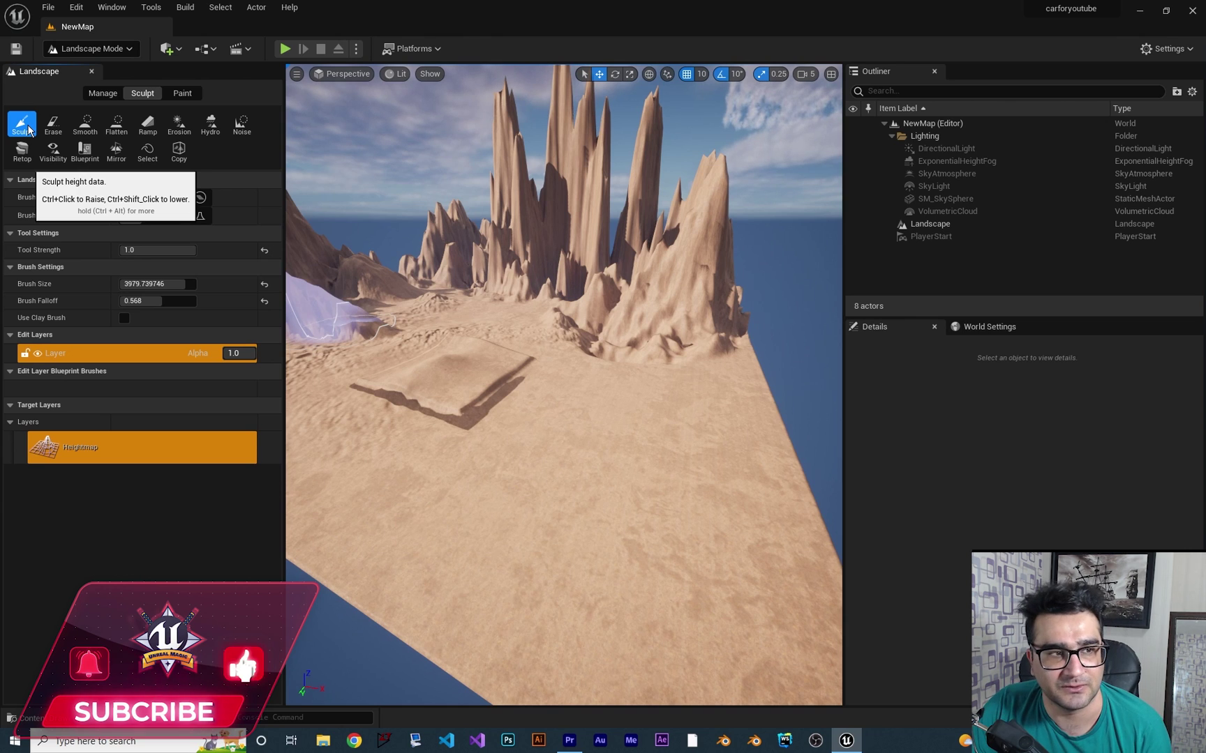
{"action": "left_click_drag", "start_coordinate": [603, 468], "coordinate": [757, 520], "text": "shift"}
{"action": "mouse_move", "coordinate": [755, 520]}
{"action": "right_mouse_down"}
{"action": "mouse_move", "coordinate": [726, 460]}
{"action": "mouse_move", "coordinate": [546, 390]}
{"action": "right_mouse_up"}
{"action": "left_click", "coordinate": [53, 126]}
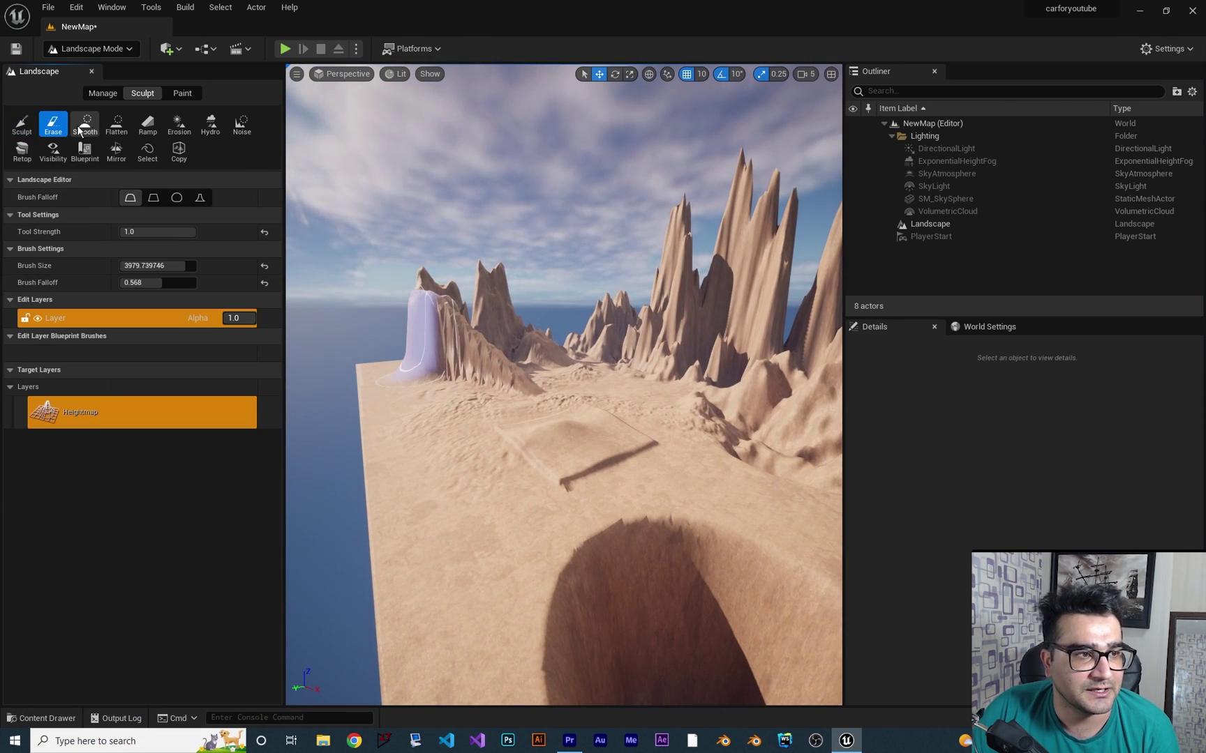
{"action": "left_click", "coordinate": [86, 125]}
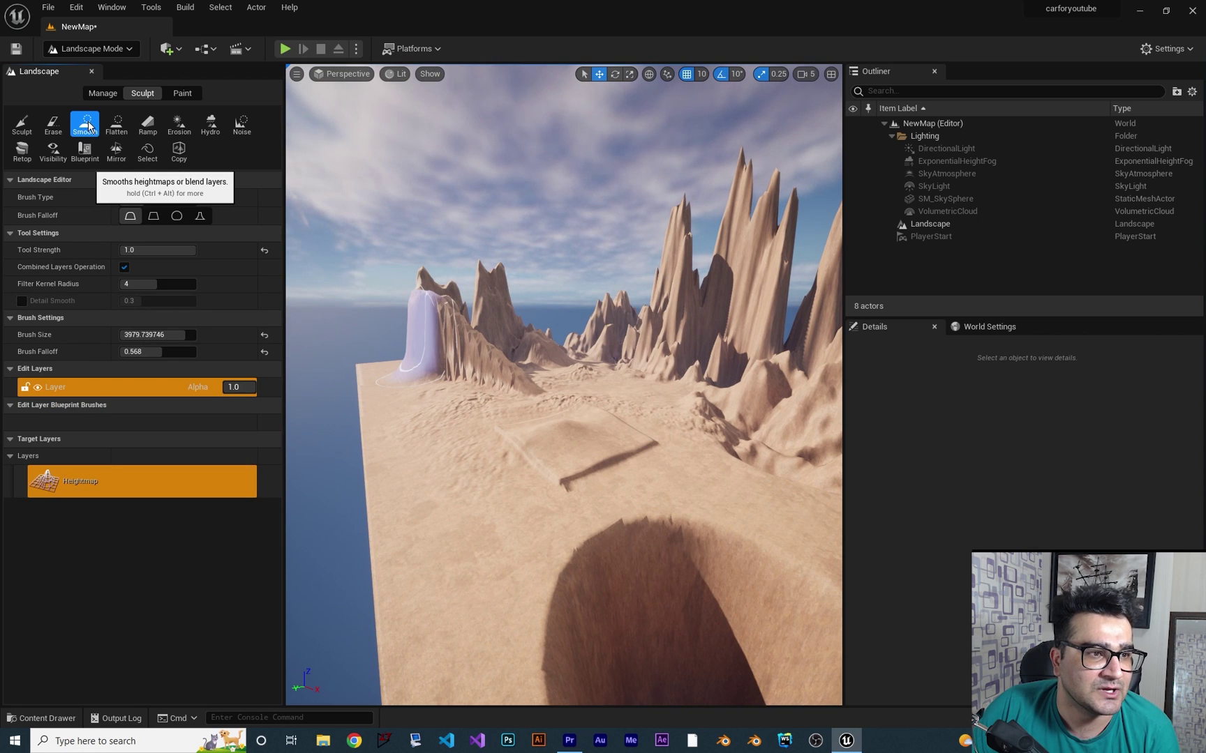
{"action": "left_click", "coordinate": [118, 125]}
{"action": "left_click", "coordinate": [159, 123]}
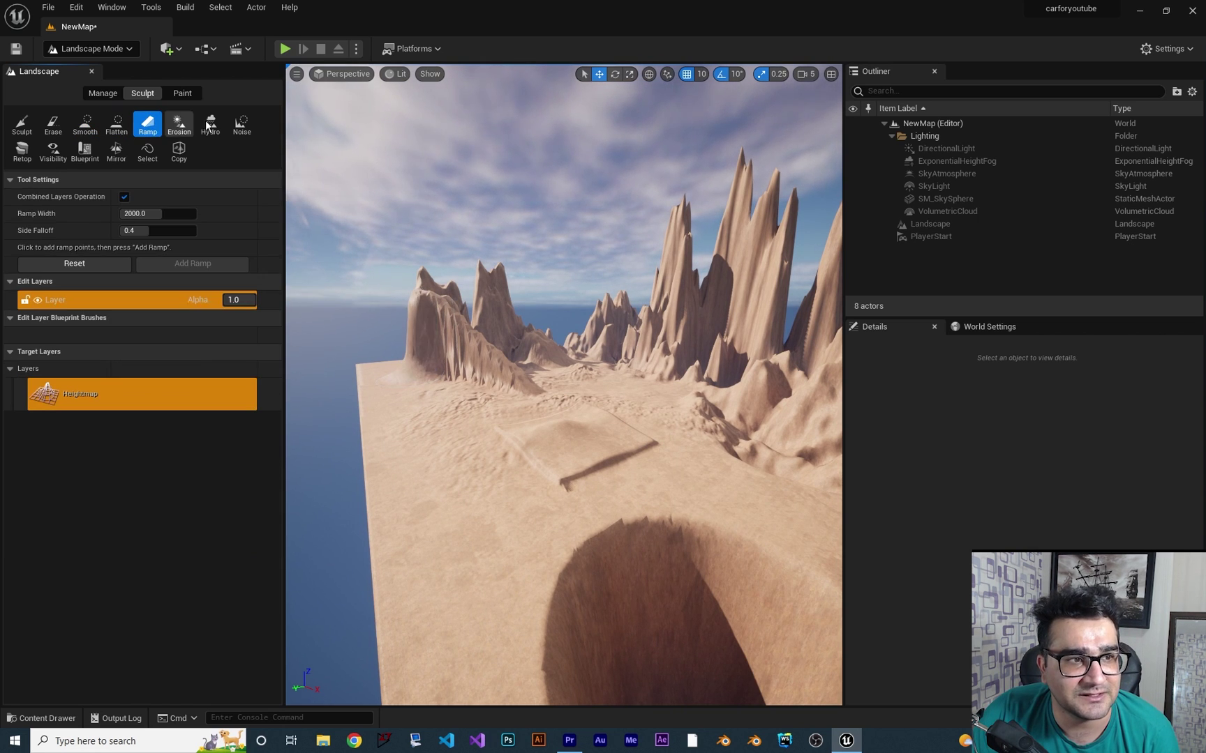
{"action": "left_click", "coordinate": [237, 130]}
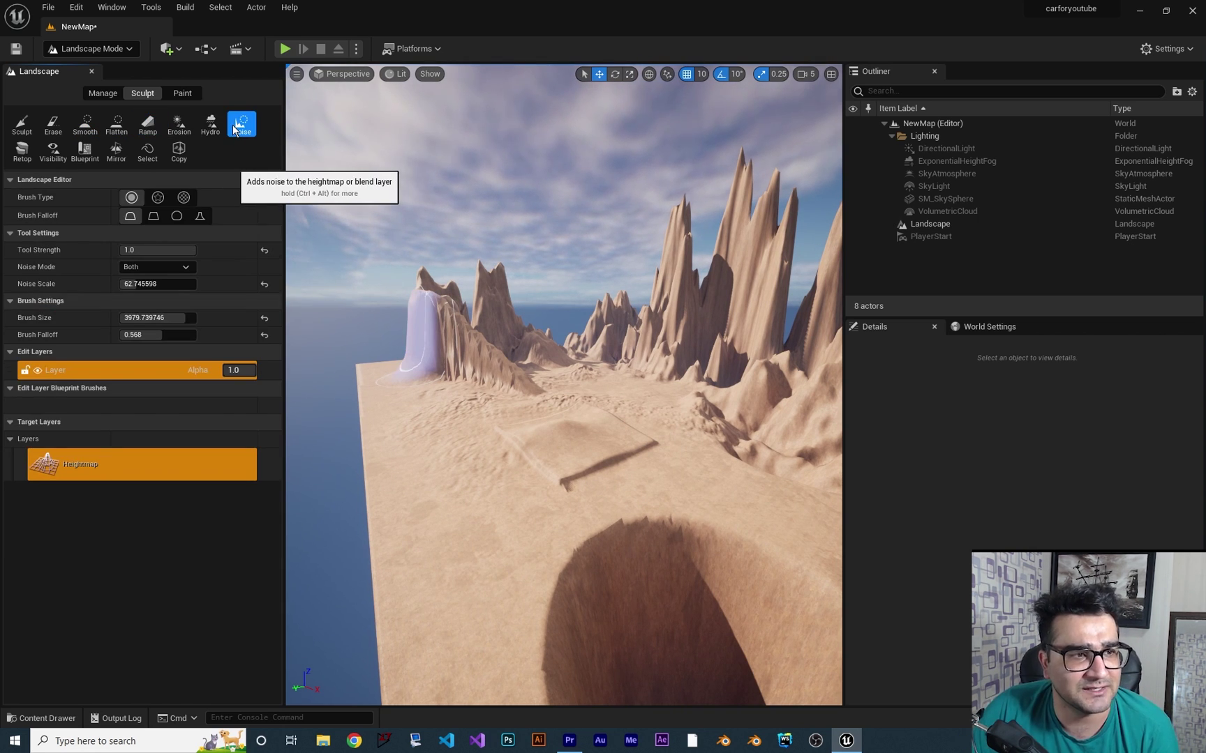
Return to the Sculpt tool and lower the raised square patch into a second deep pit.
{"action": "left_click", "coordinate": [21, 125]}
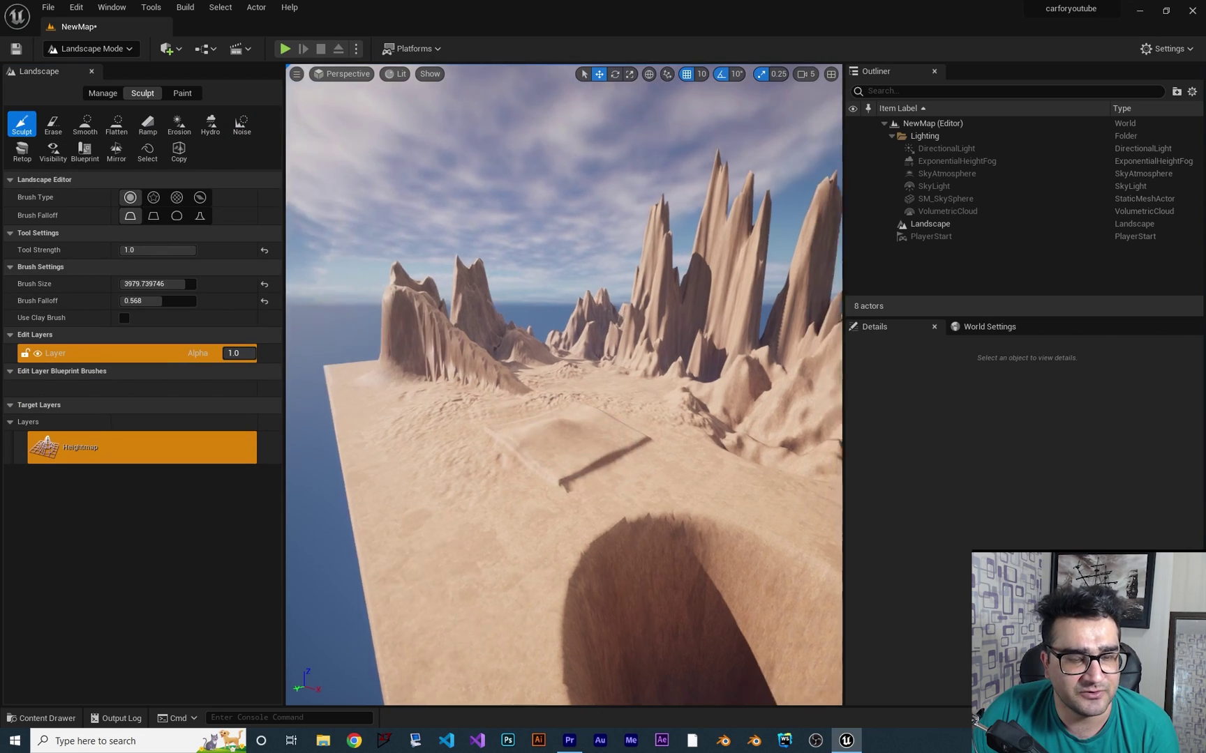
{"action": "right_click_drag", "start_coordinate": [733, 439], "coordinate": [597, 438]}
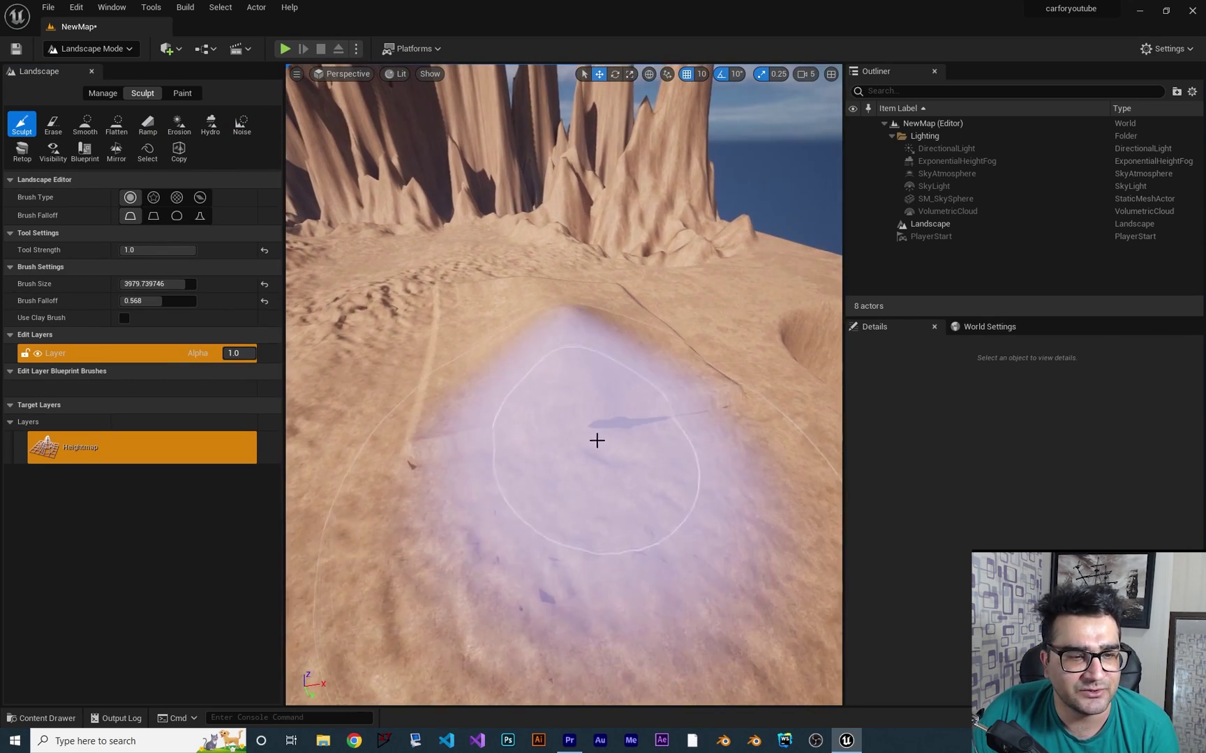
{"action": "mouse_move", "coordinate": [592, 382]}
{"action": "left_mouse_down", "text": "shift"}
{"action": "mouse_move", "coordinate": [622, 452]}
{"action": "mouse_move", "coordinate": [646, 444]}
{"action": "left_mouse_up", "text": "shift"}
{"action": "mouse_move", "coordinate": [646, 444]}
{"action": "right_mouse_down"}
{"action": "mouse_move", "coordinate": [691, 398]}
{"action": "mouse_move", "coordinate": [670, 419]}
{"action": "mouse_move", "coordinate": [593, 390]}
{"action": "right_mouse_up"}
{"action": "key", "text": "s"}
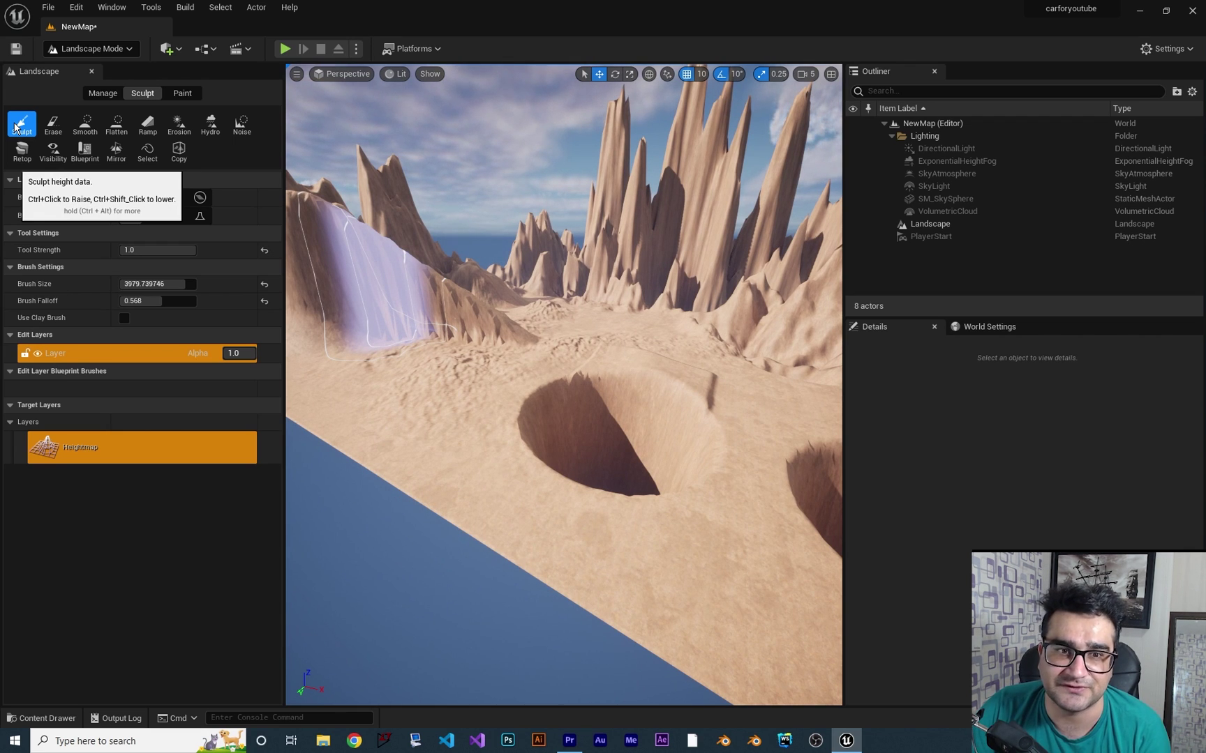
{"action": "right_click_drag", "start_coordinate": [341, 269], "coordinate": [448, 327]}
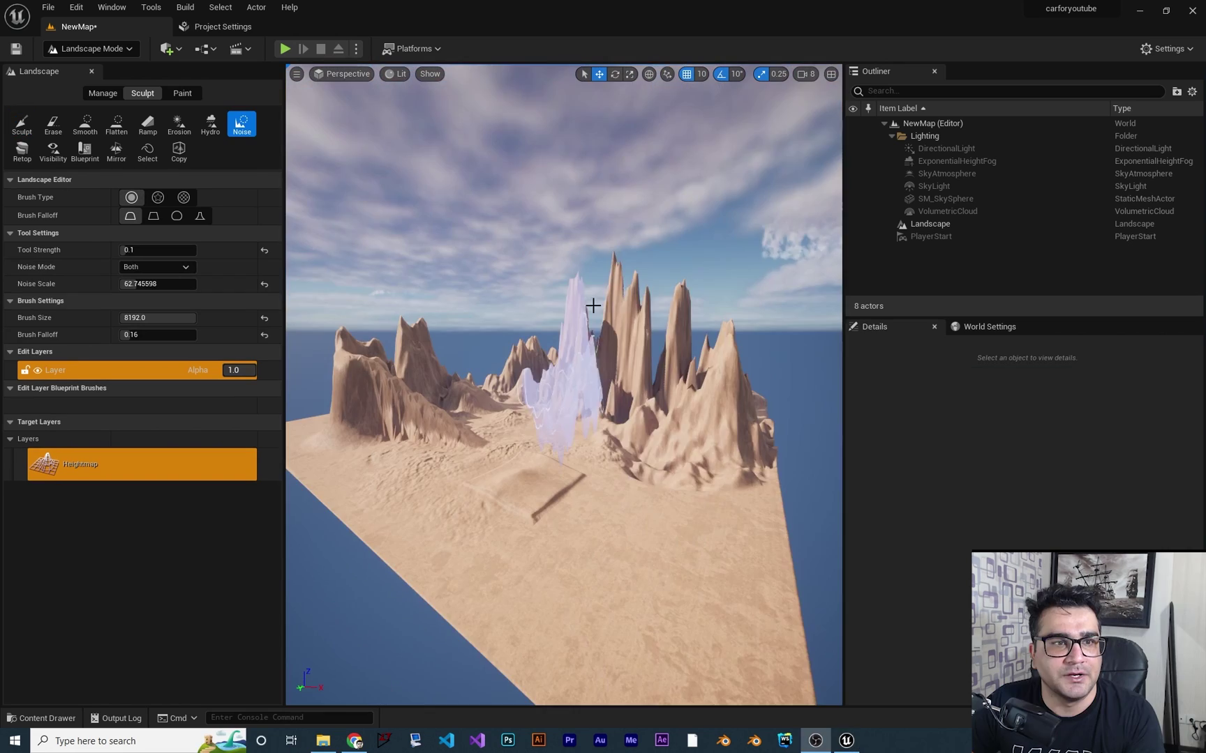
Play the level, drive the off-road car from the landscape corner over the rough ground, and stop the playtest.
{"action": "right_click_drag", "start_coordinate": [312, 68], "coordinate": [312, 68]}
{"action": "left_click", "coordinate": [285, 48]}
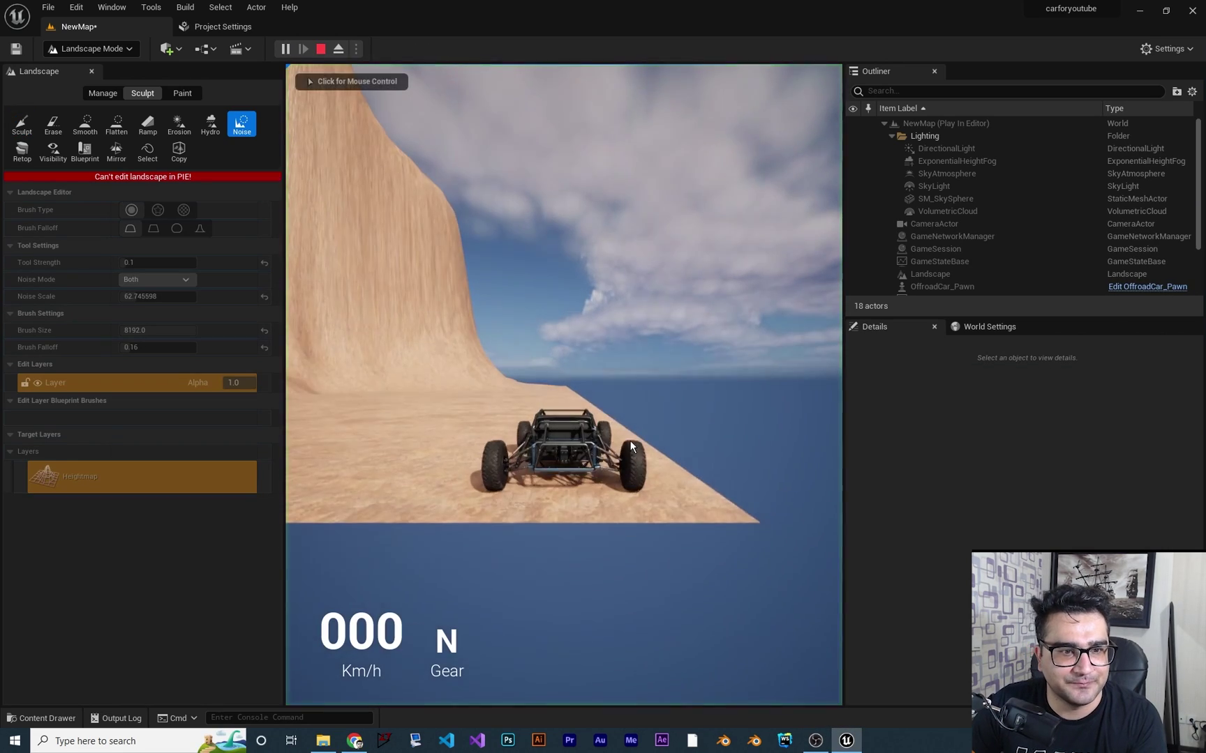
{"action": "key", "text": "w"}
{"action": "key", "text": "a"}
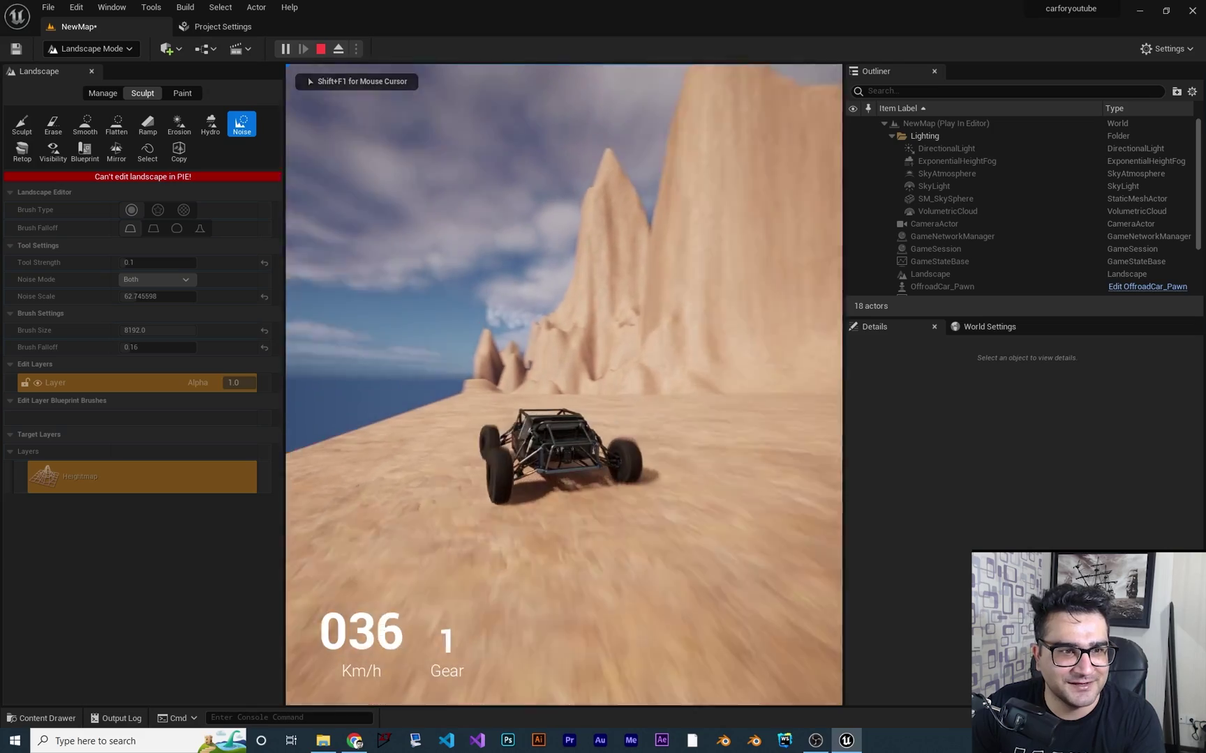
{"action": "key", "text": "d"}
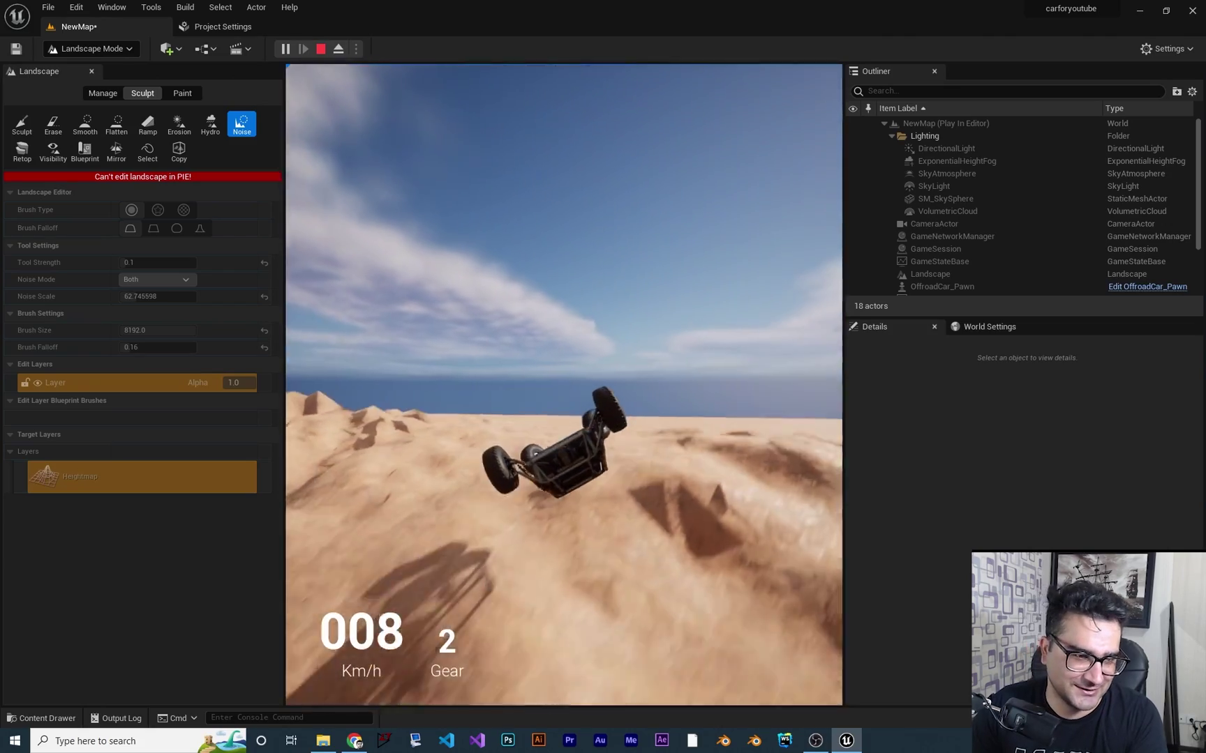
{"action": "key", "text": "s"}
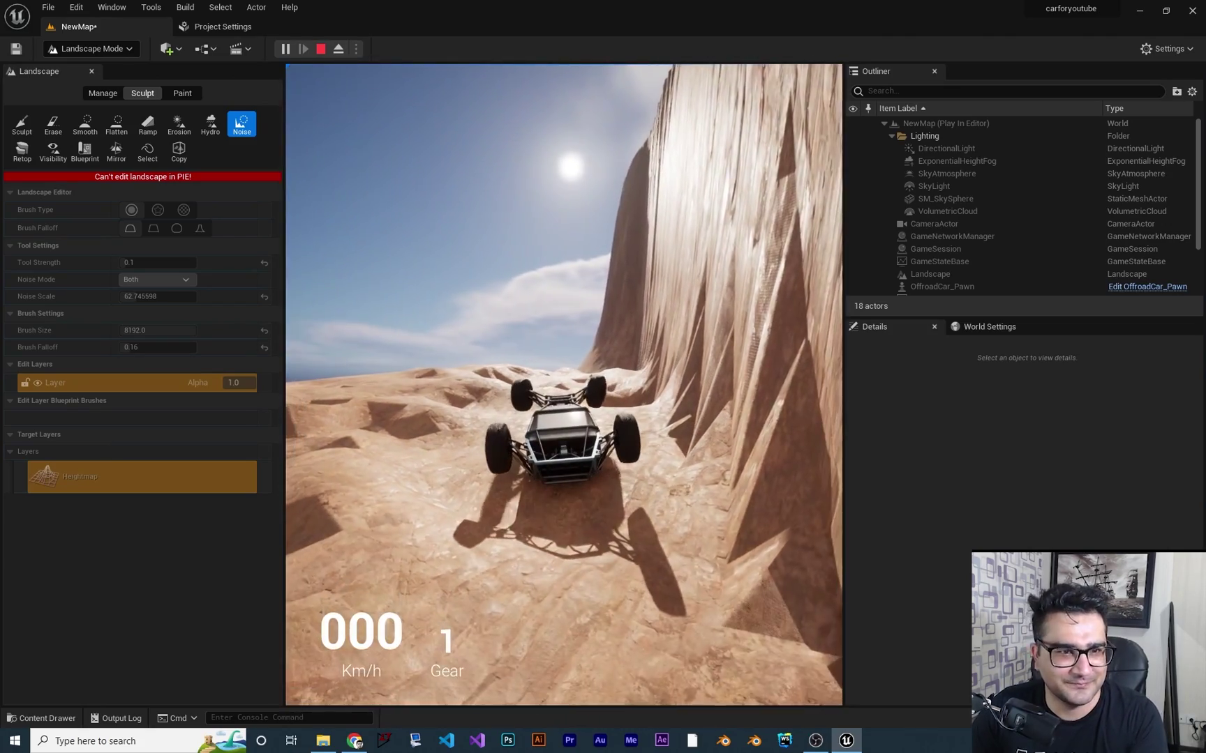
{"action": "key", "text": "Escape"}
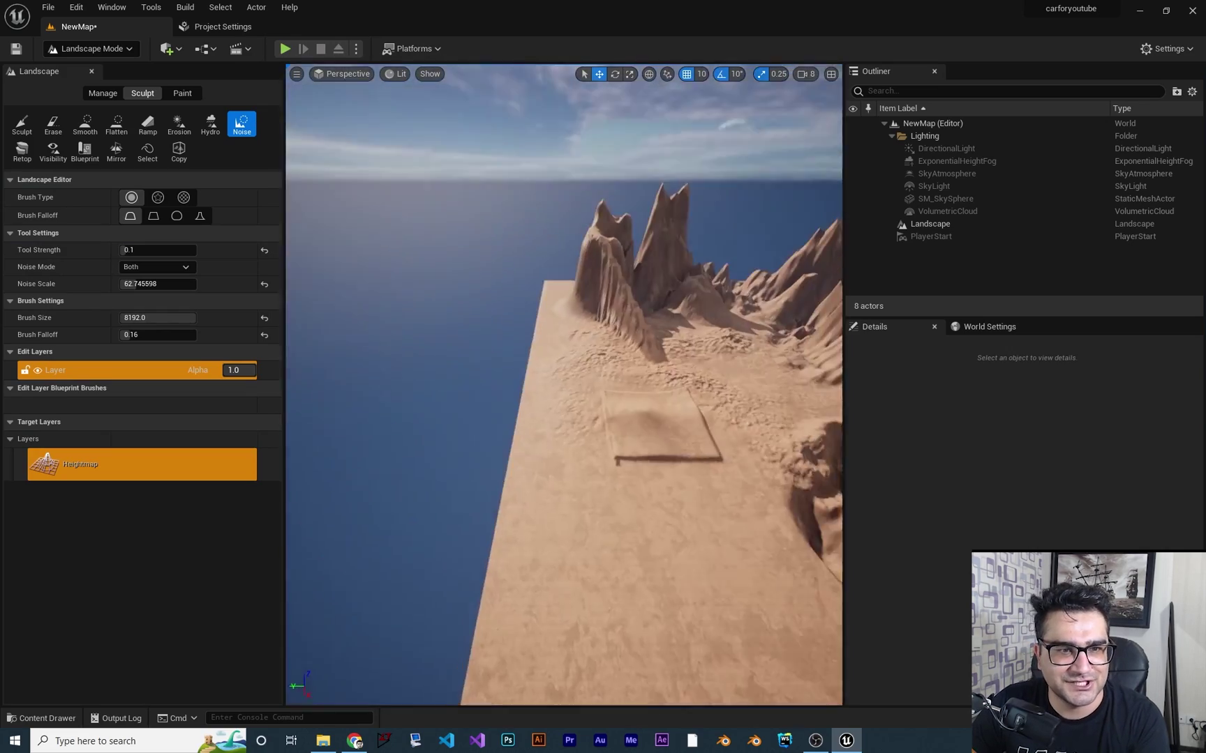
Switch to Select Mode and move PlayerStart onto the flat open ground with surface snapping, at about X 20061, Y 16401, Z 182.
{"action": "mouse_move", "coordinate": [564, 293]}
{"action": "right_mouse_down"}
{"action": "mouse_move", "coordinate": [628, 349]}
{"action": "mouse_move", "coordinate": [565, 293]}
{"action": "right_mouse_up"}
{"action": "left_click", "coordinate": [91, 54]}
{"action": "left_click", "coordinate": [90, 70]}
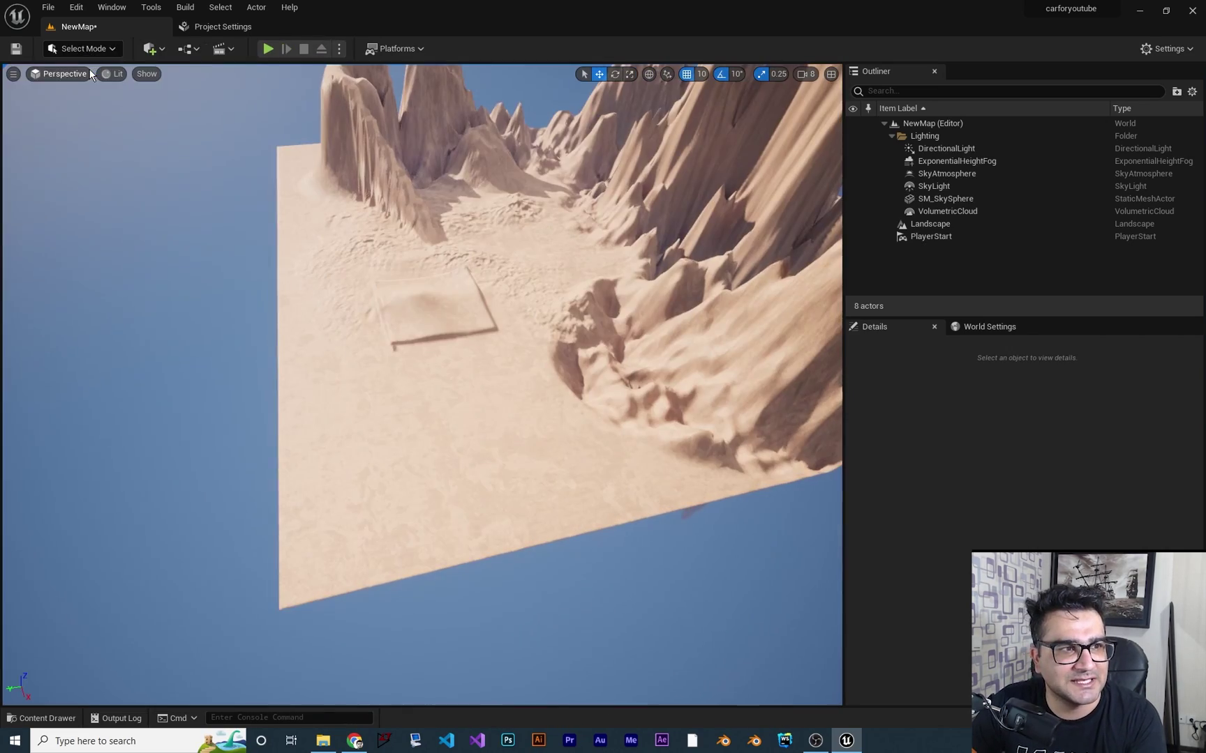
{"action": "left_click", "coordinate": [944, 238]}
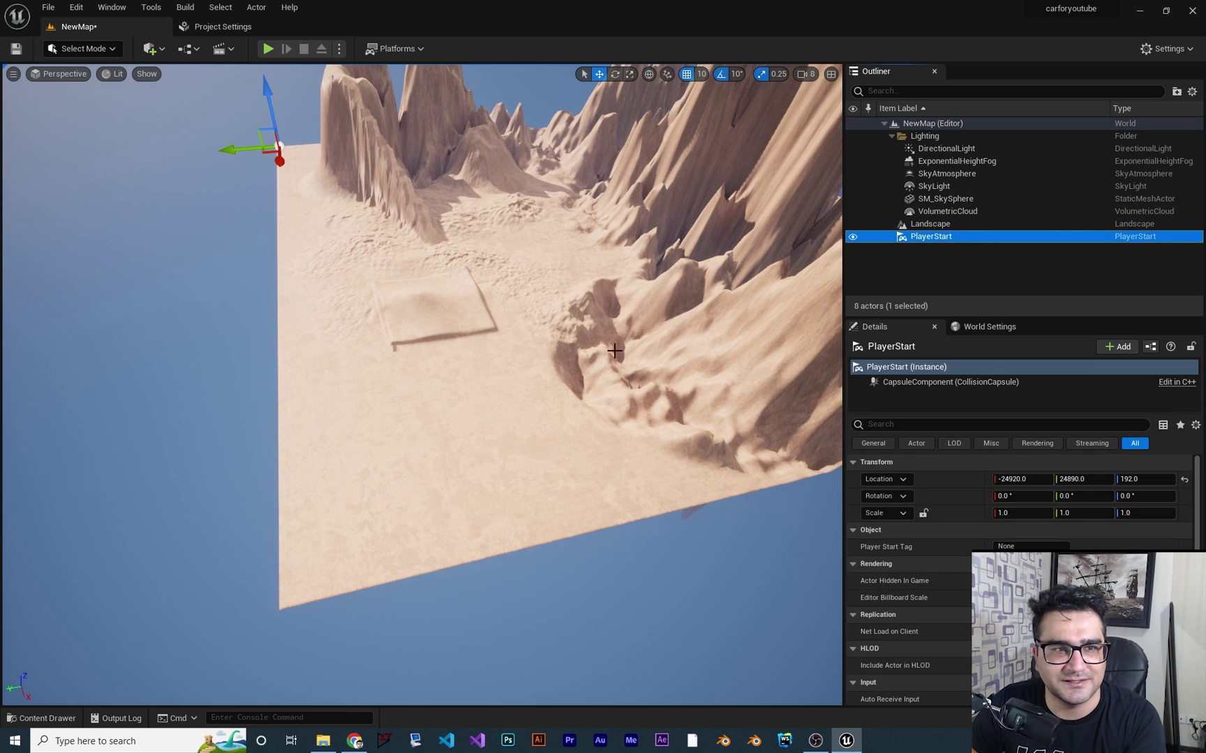
{"action": "scroll", "coordinate": [551, 349], "scroll_direction": "up", "scroll_amount": 2}
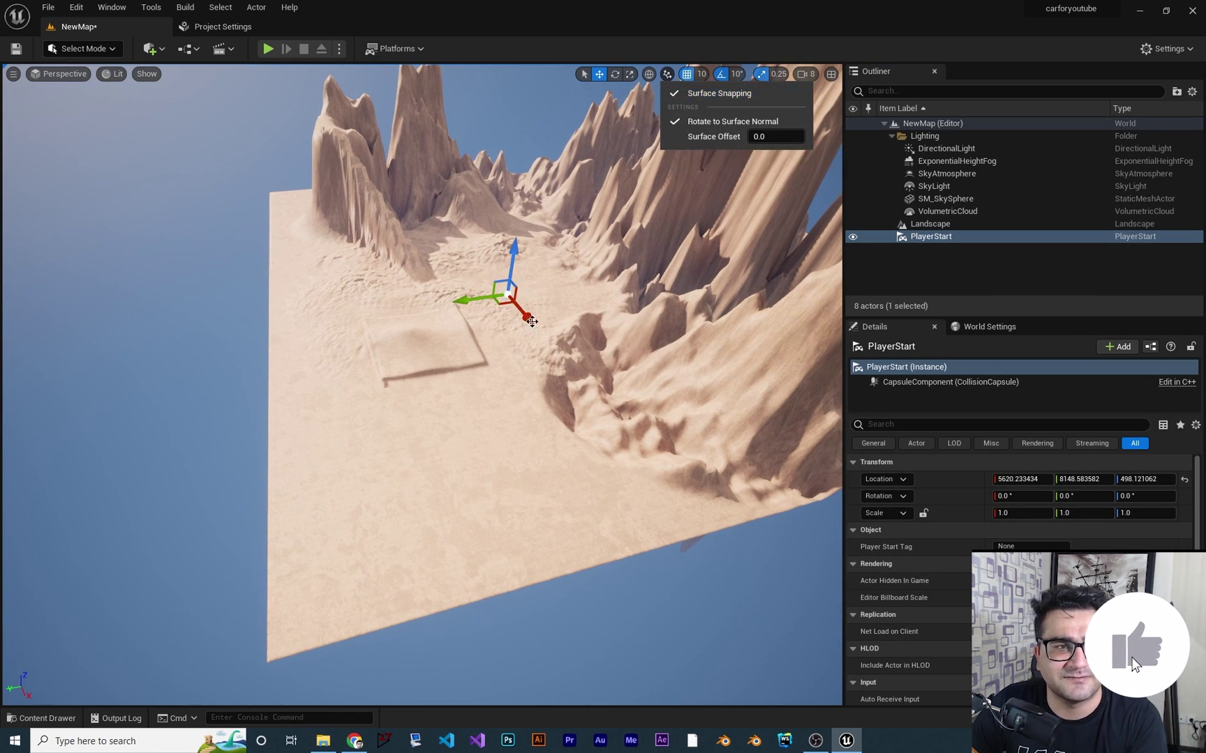
{"action": "left_click_drag", "start_coordinate": [573, 455], "coordinate": [571, 457]}
{"action": "right_click_drag", "start_coordinate": [573, 455], "coordinate": [573, 390]}
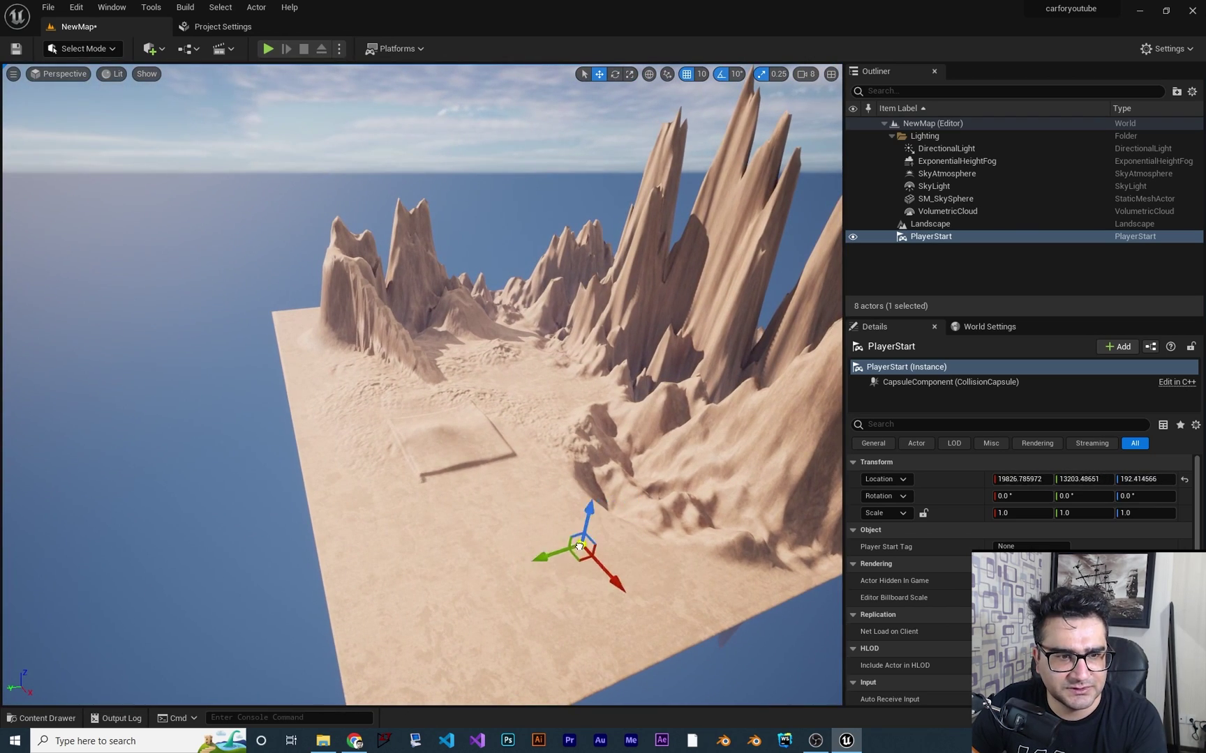
Play the level and drive the off-road car from the flat ground past the raised patch onto the rough terrain.
{"action": "left_click", "coordinate": [268, 50]}
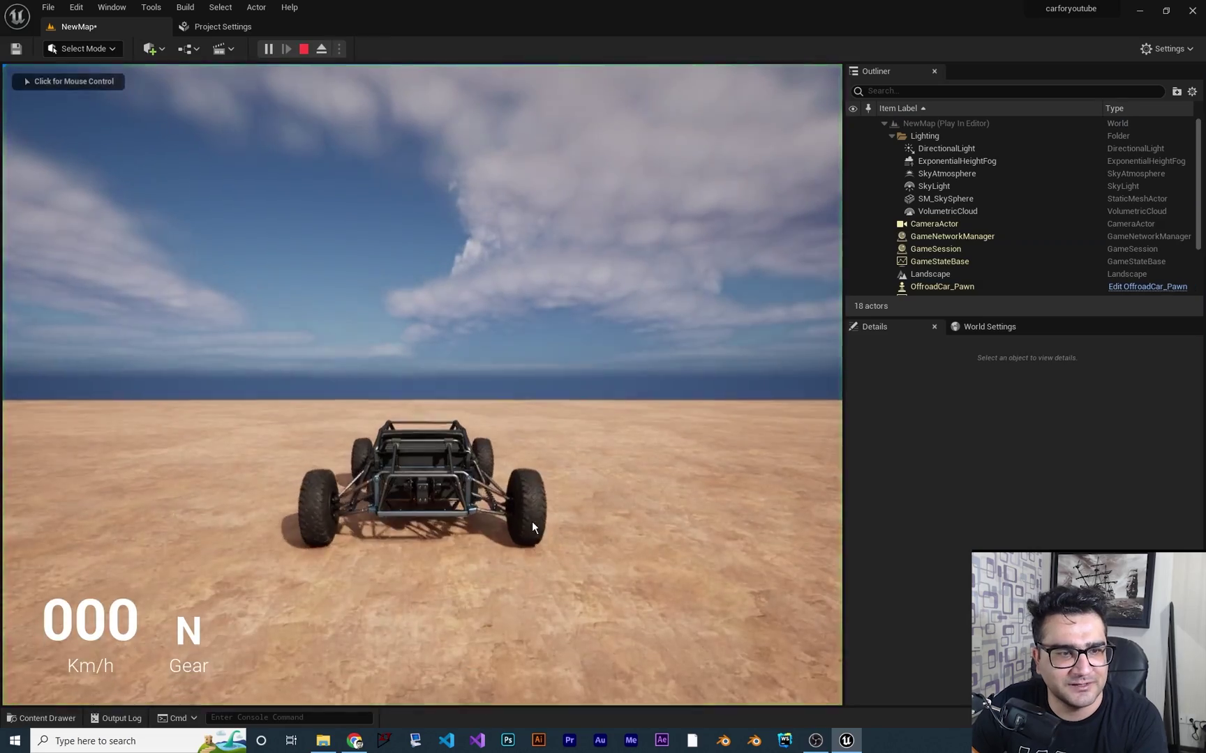
{"action": "key", "text": "w"}
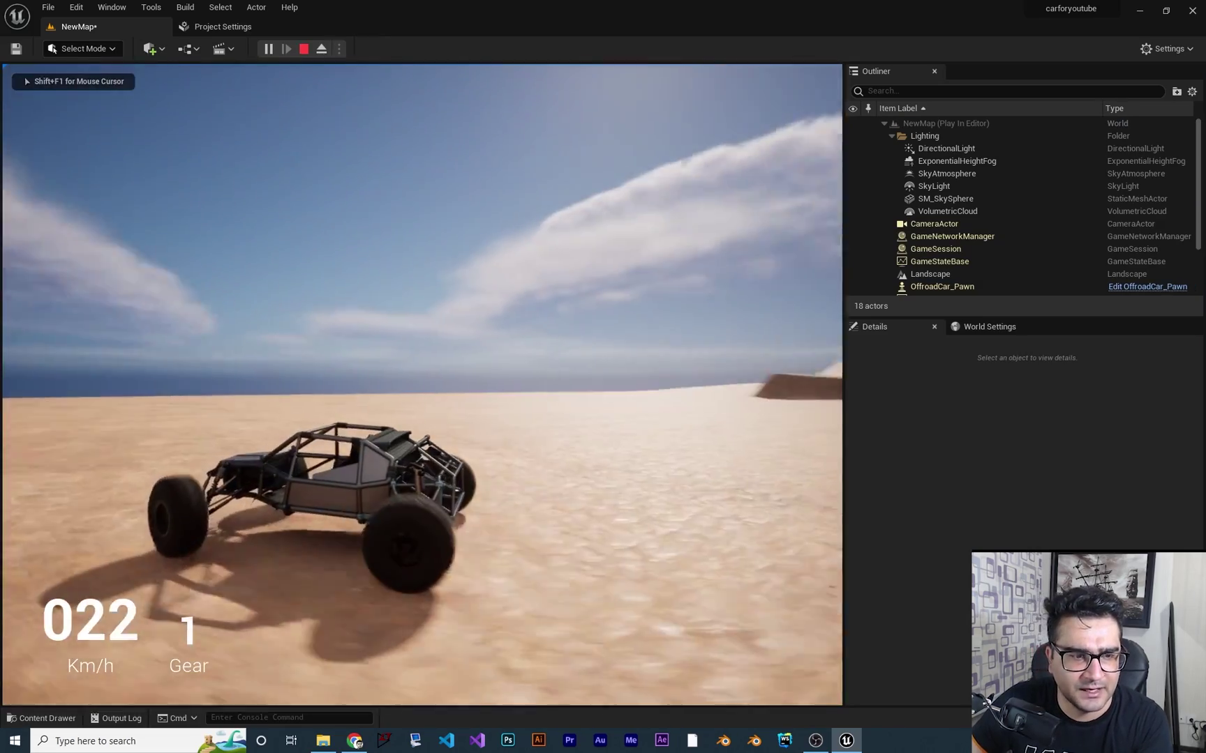
{"action": "key", "text": "w"}
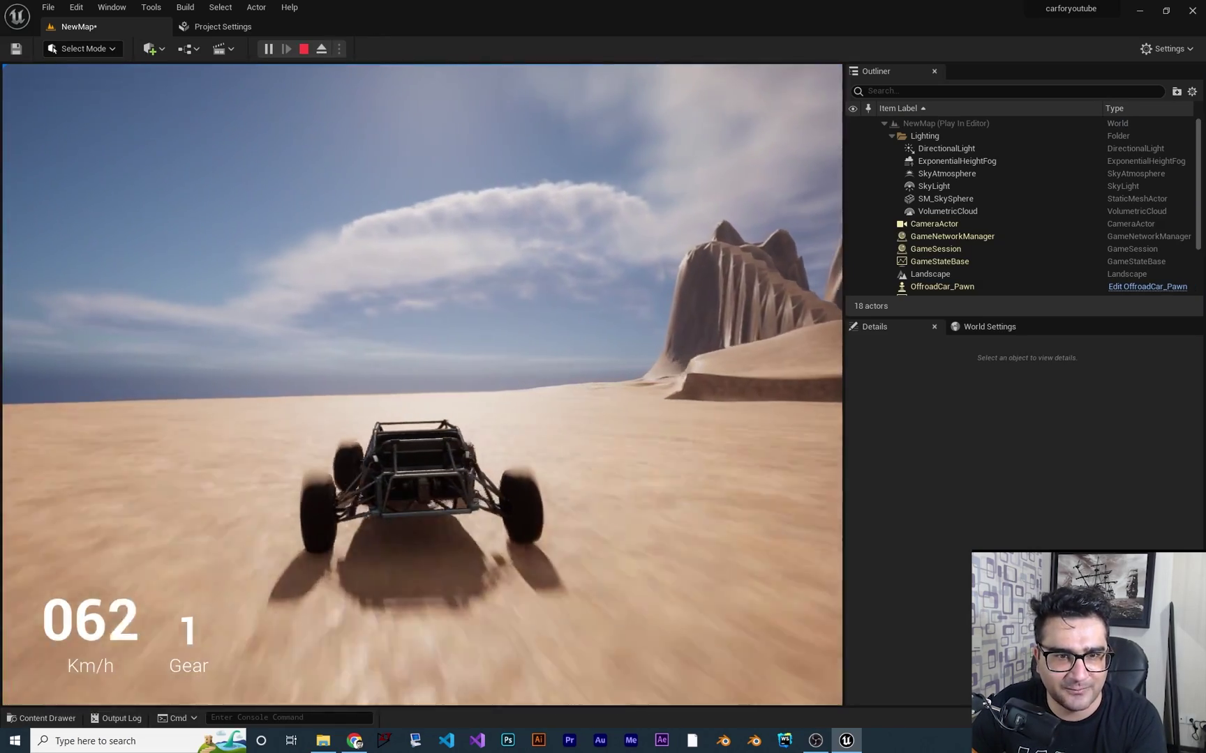
{"action": "key", "text": "w"}
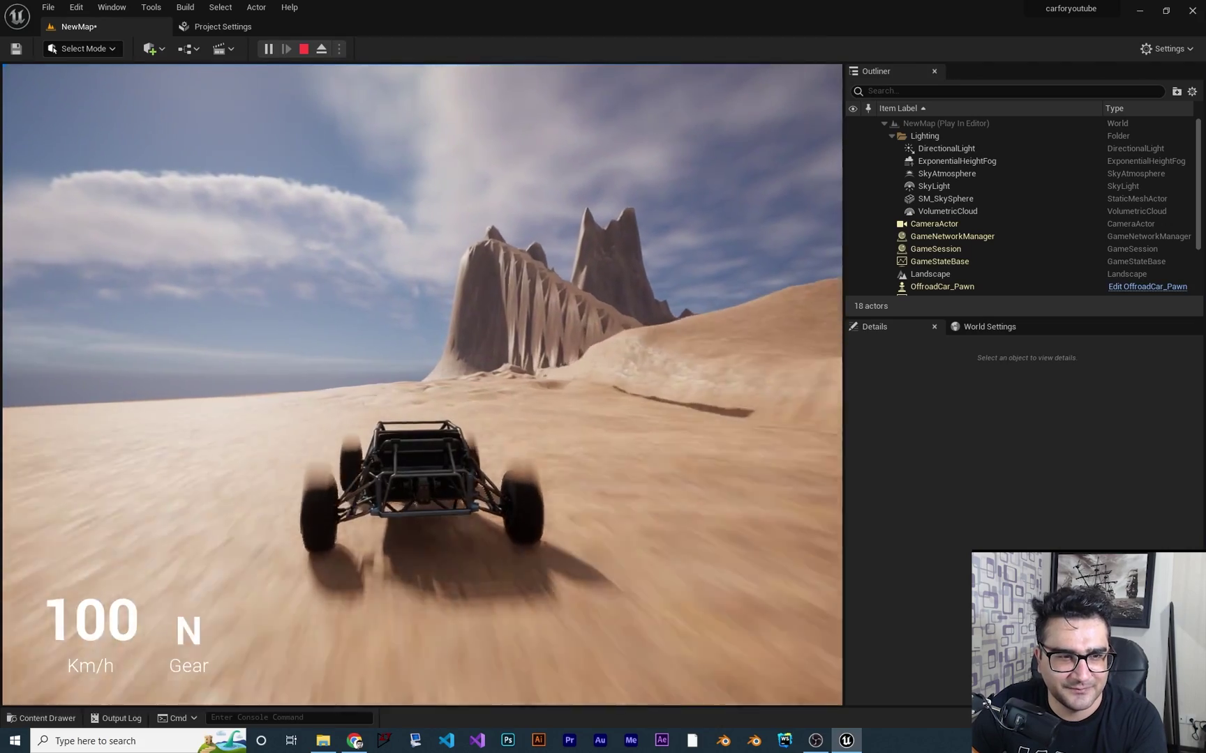
{"action": "key", "text": "d"}
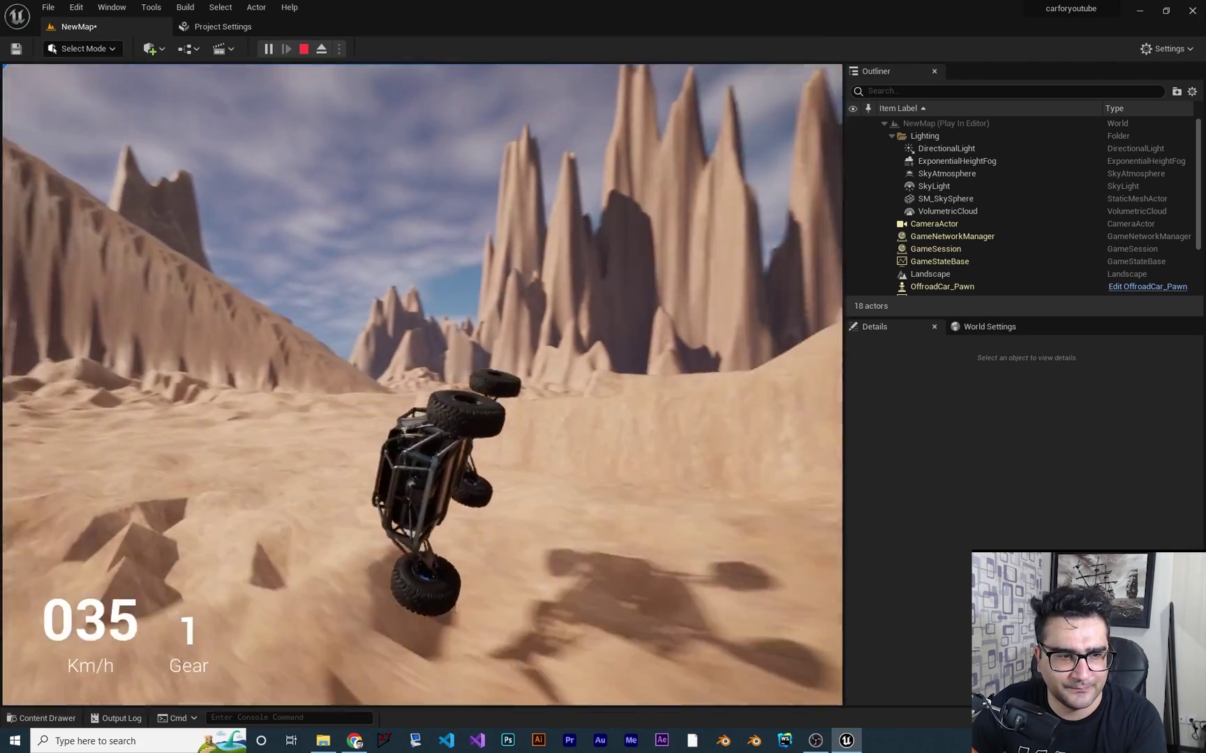
Drive the car across the bumpy ground towards the tall rock spires to test the uneven terrain.
{"action": "key", "text": "w"}
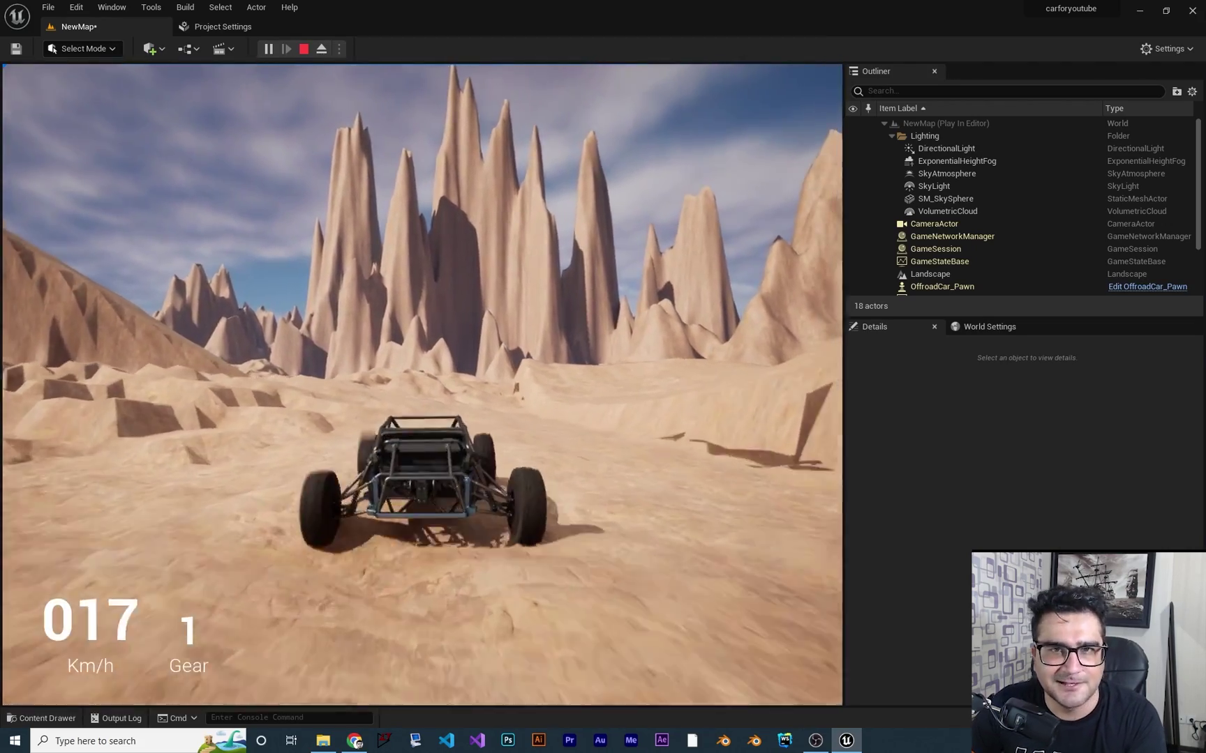
{"action": "key", "text": "w"}
{"action": "key", "text": "a"}
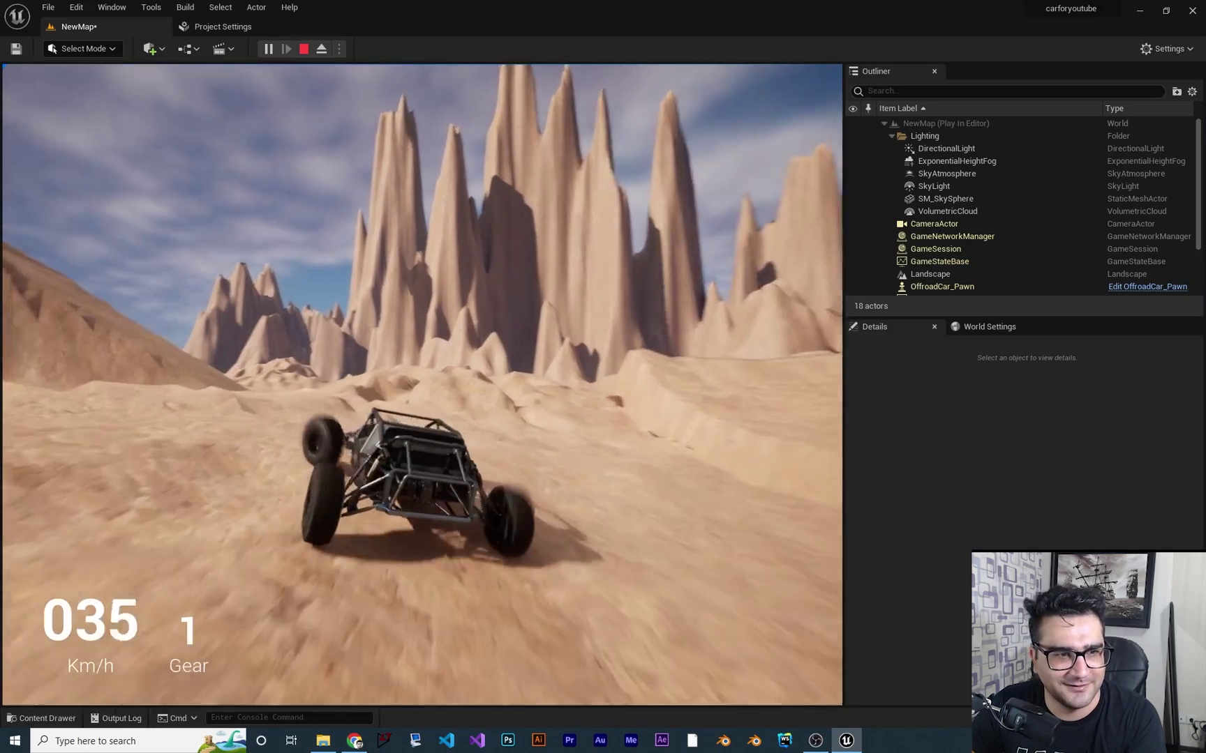
{"action": "key", "text": "w"}
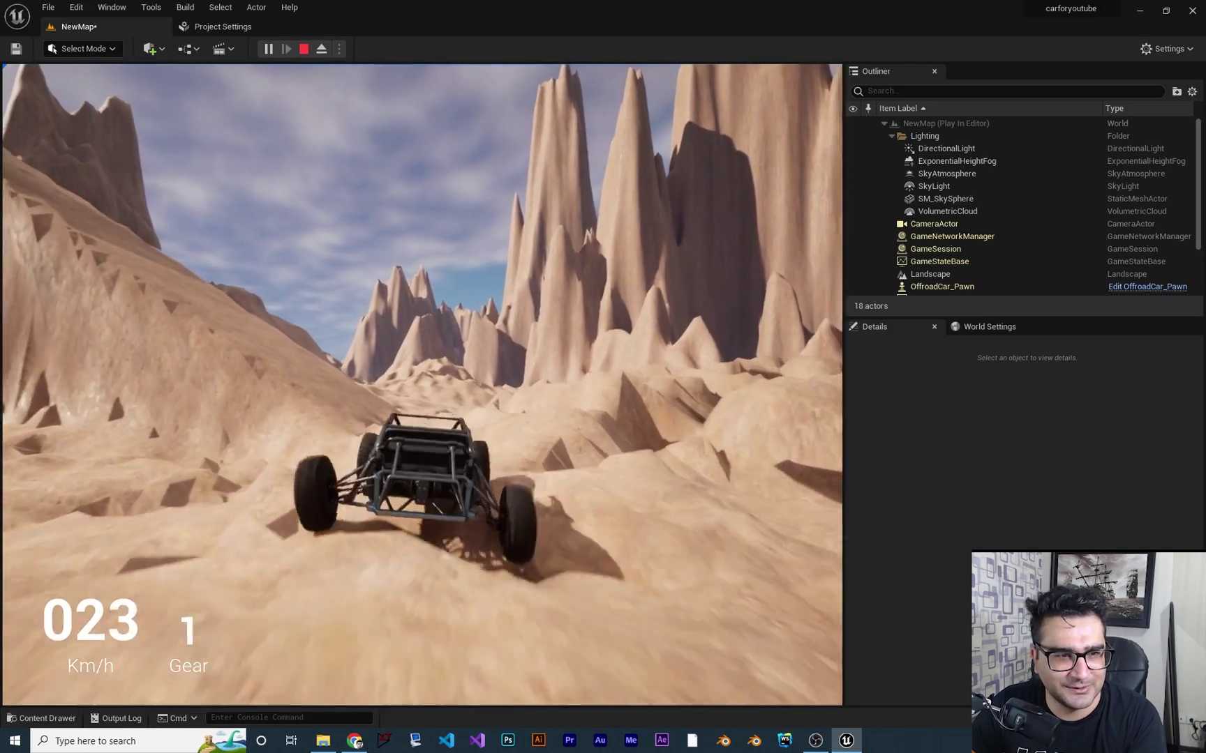
{"action": "key", "text": "w"}
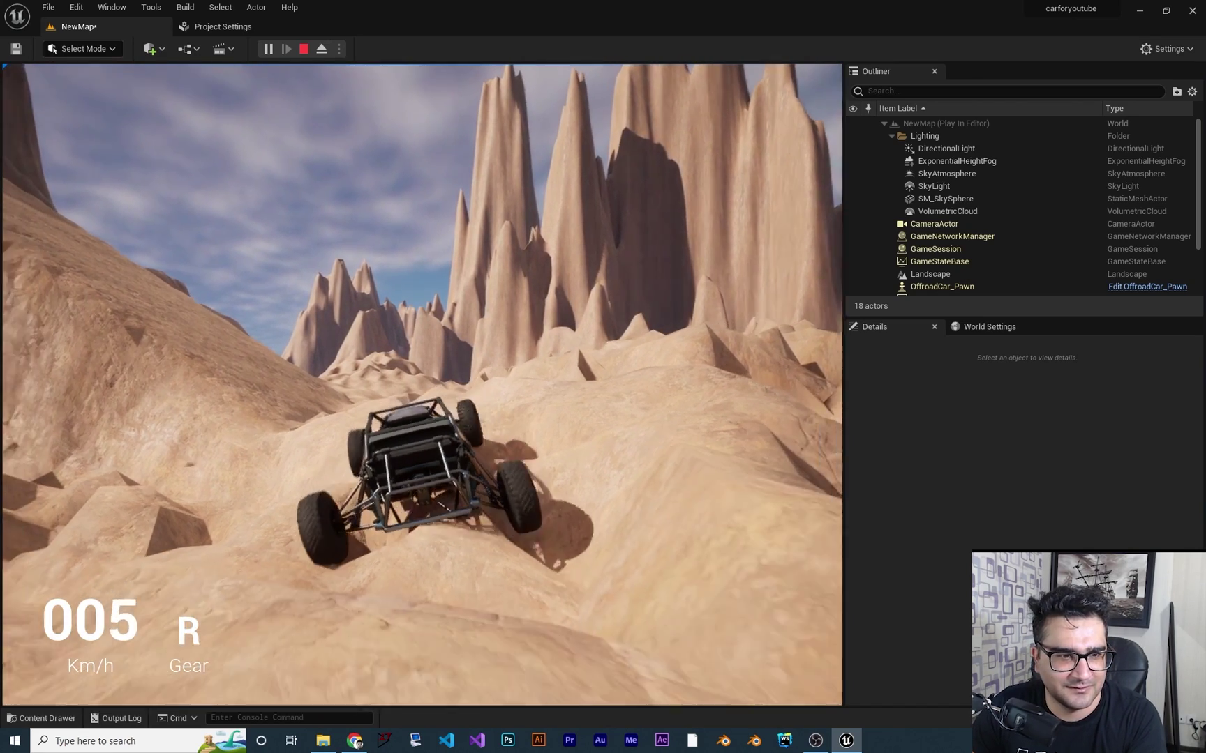
Reverse and accelerate the car on the deep bumps beside the eroded ridge, and stop the playtest.
{"action": "key", "text": "s"}
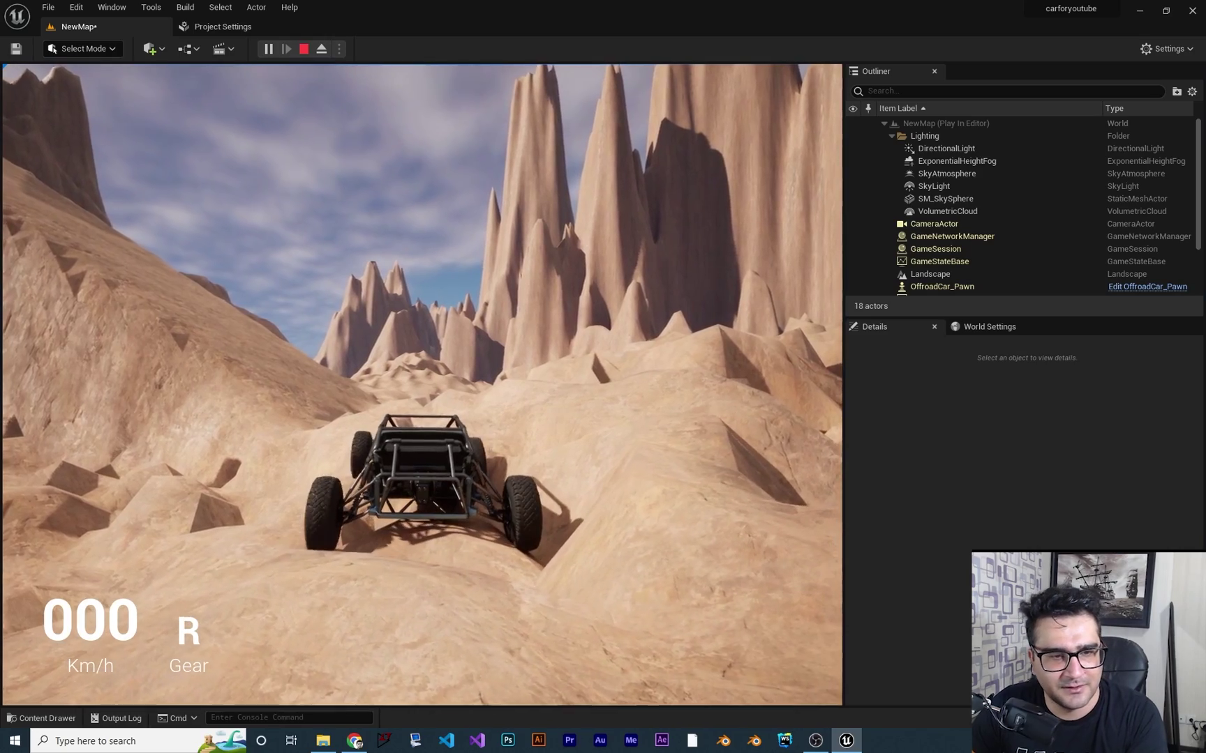
{"action": "key", "text": "s"}
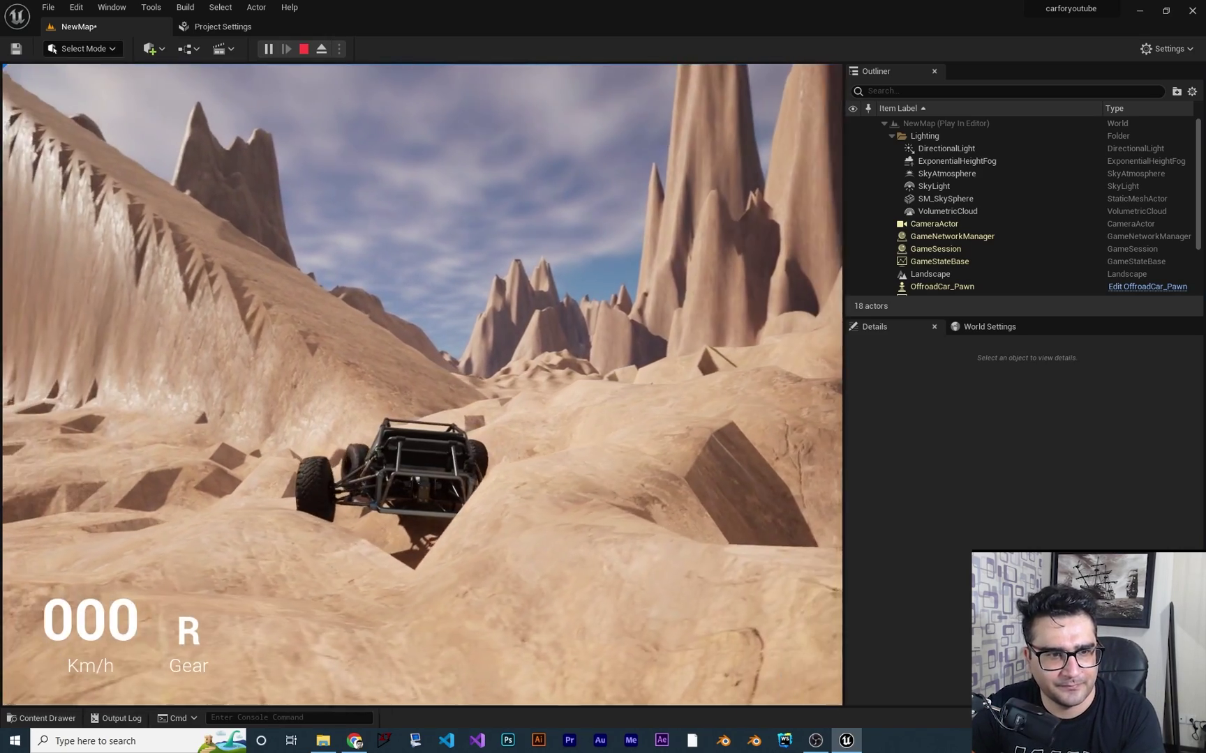
{"action": "key", "text": "w"}
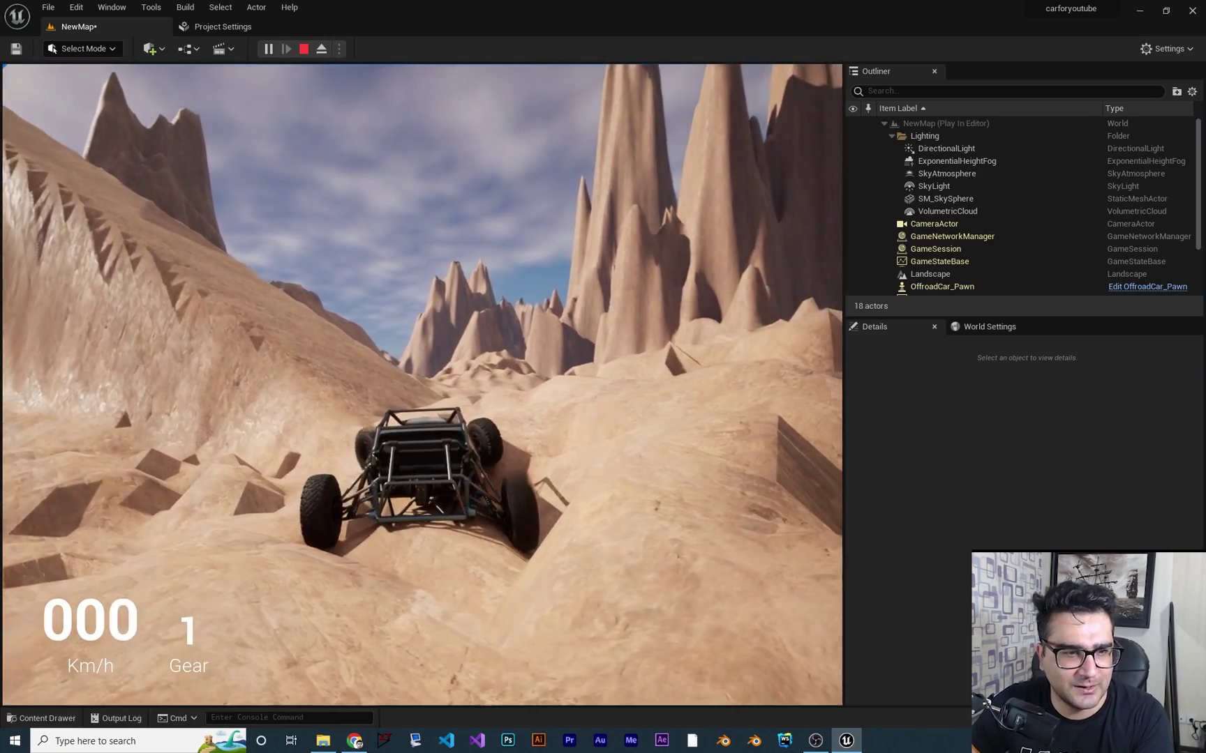
{"action": "key", "text": "w"}
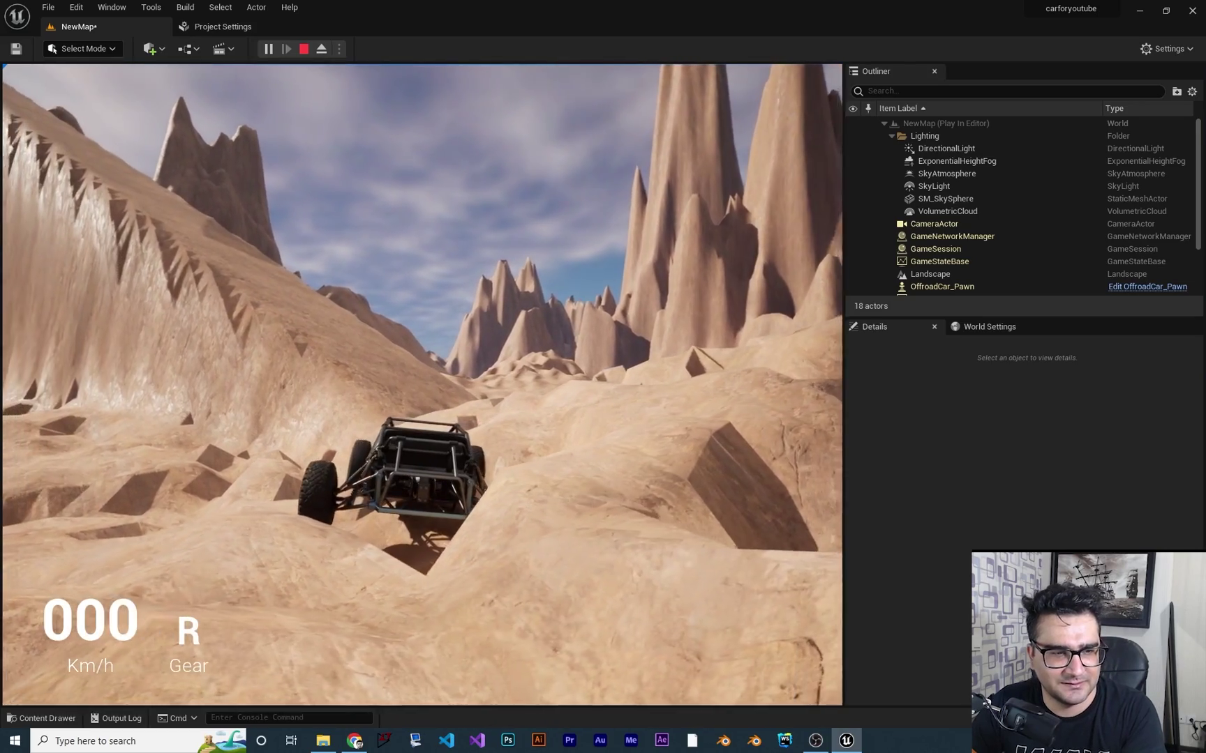
{"action": "key", "text": "Escape"}
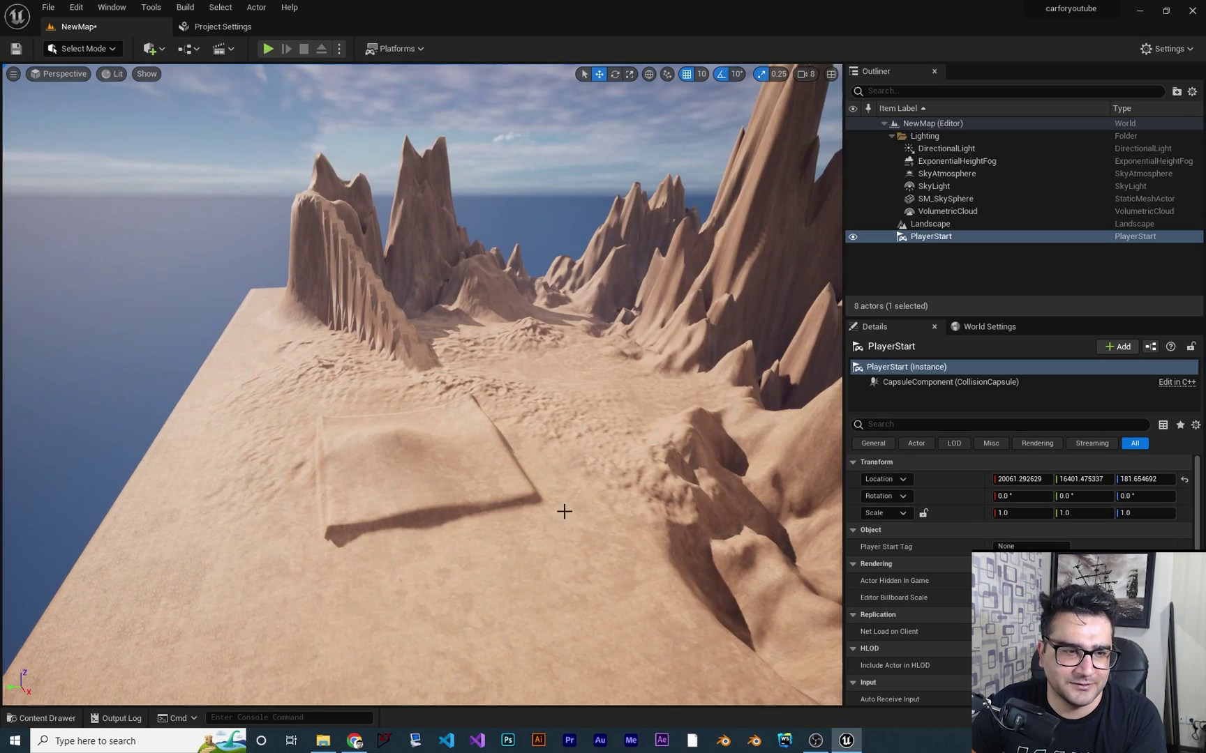
Move PlayerStart onto the rough ground between the raised square patch and the eroded ridge, and test-drive the car from there.
{"action": "right_click_drag", "start_coordinate": [565, 511], "coordinate": [564, 579]}
{"action": "key", "text": "s"}
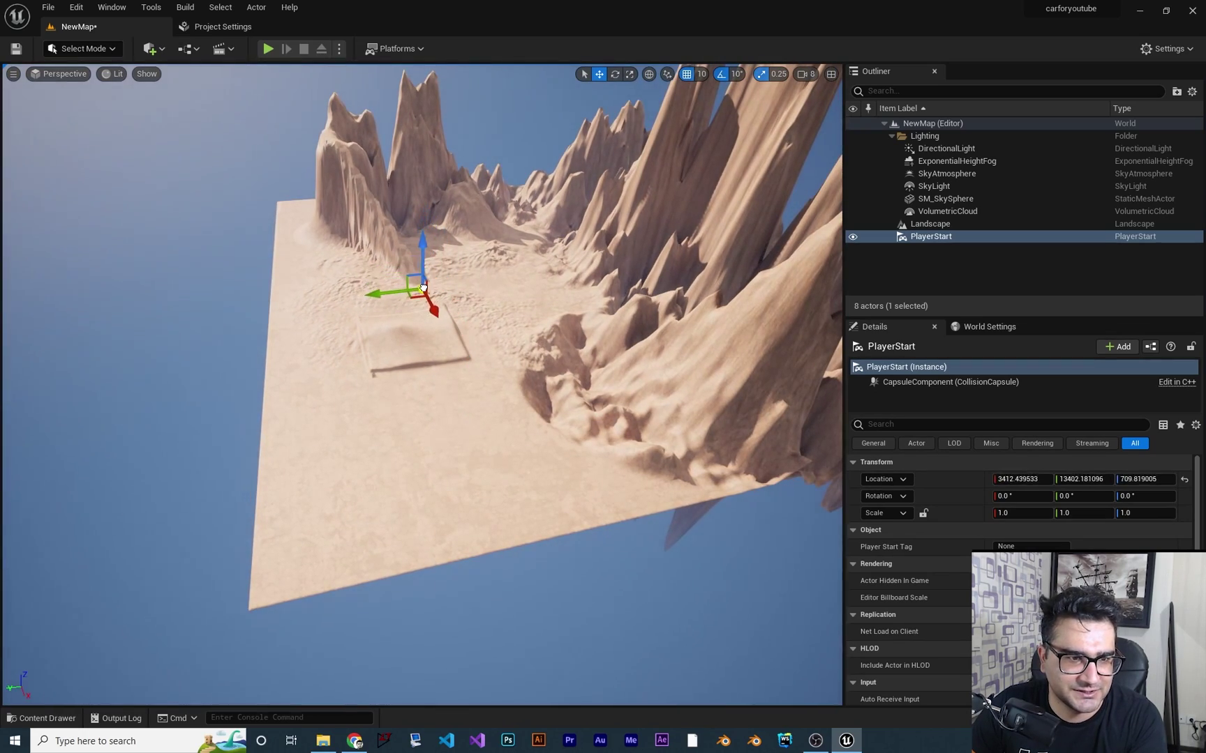
{"action": "left_click", "coordinate": [268, 48]}
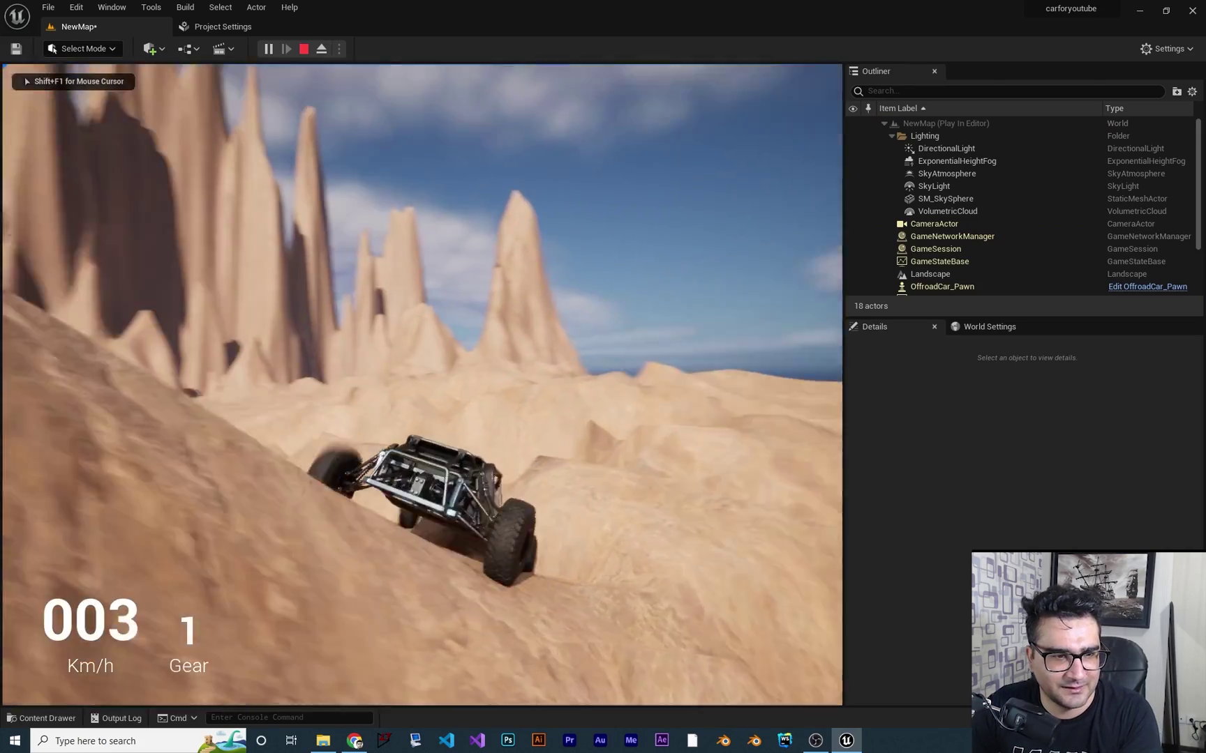
{"action": "key", "text": "s"}
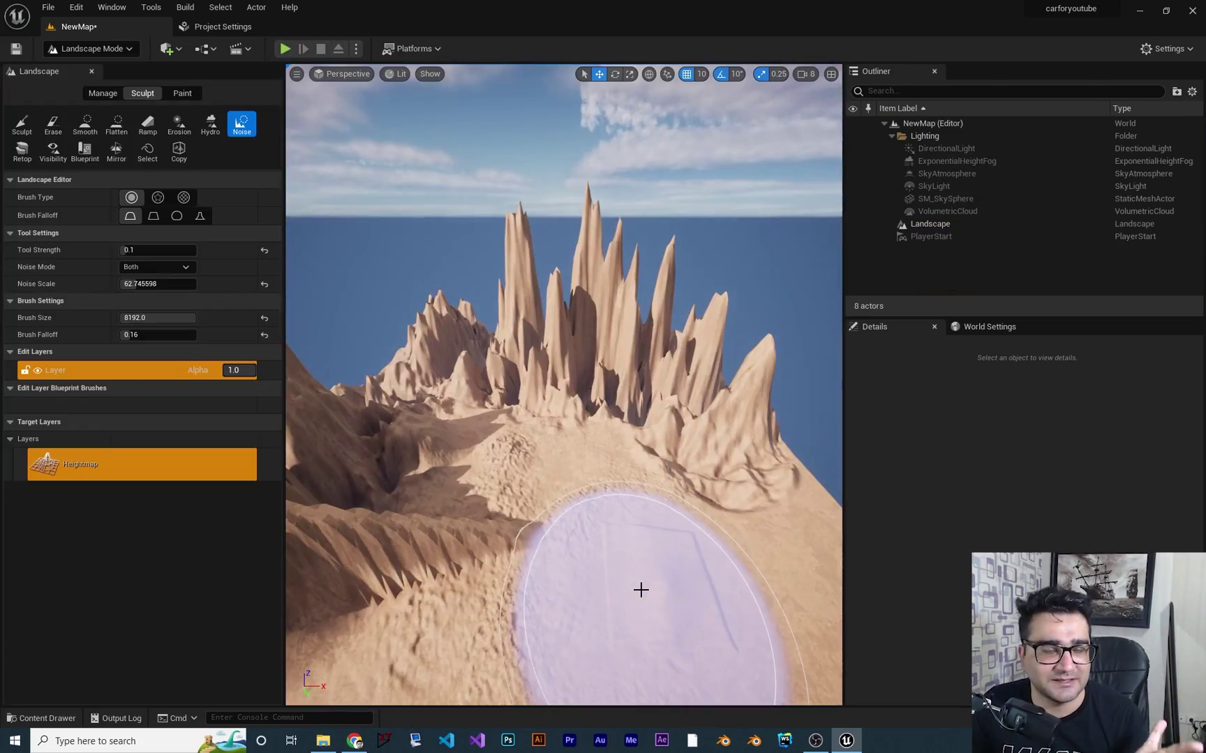
{"action": "mouse_move", "coordinate": [641, 590]}
{"action": "right_mouse_down"}
{"action": "mouse_move", "coordinate": [614, 593]}
{"action": "mouse_move", "coordinate": [530, 656]}
{"action": "mouse_move", "coordinate": [447, 558]}
{"action": "mouse_move", "coordinate": [596, 564]}
{"action": "right_mouse_up"}
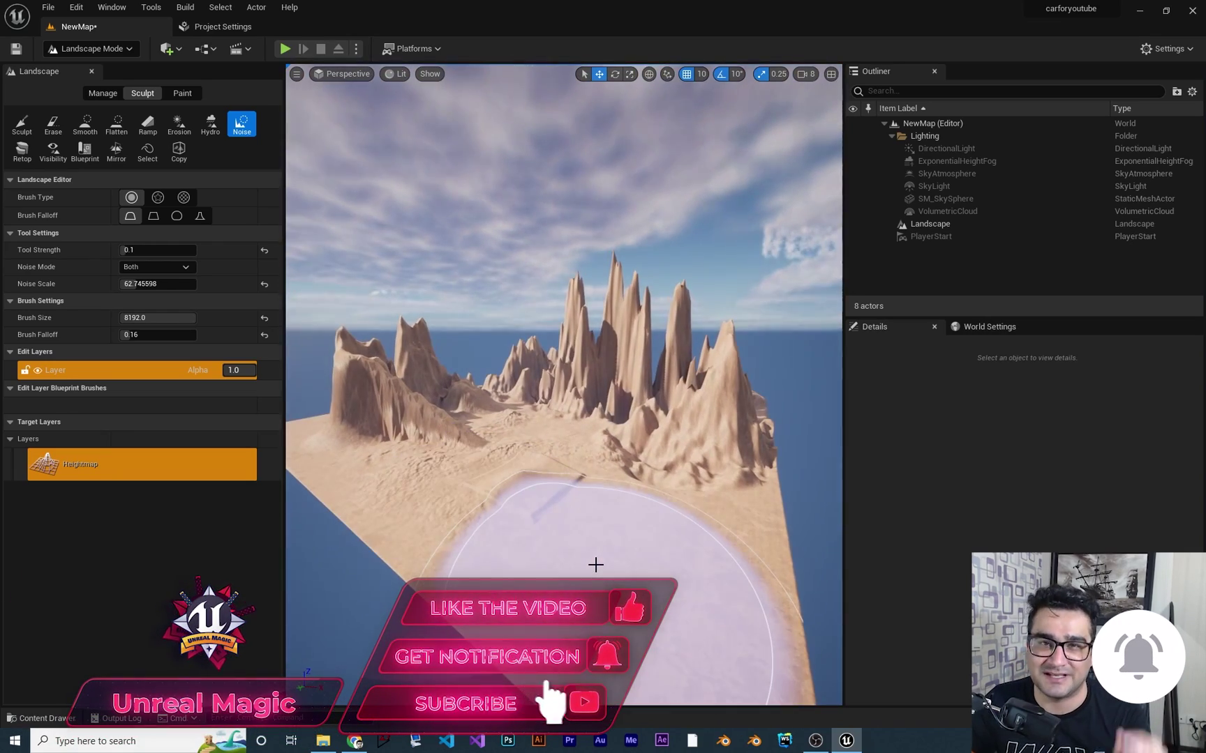